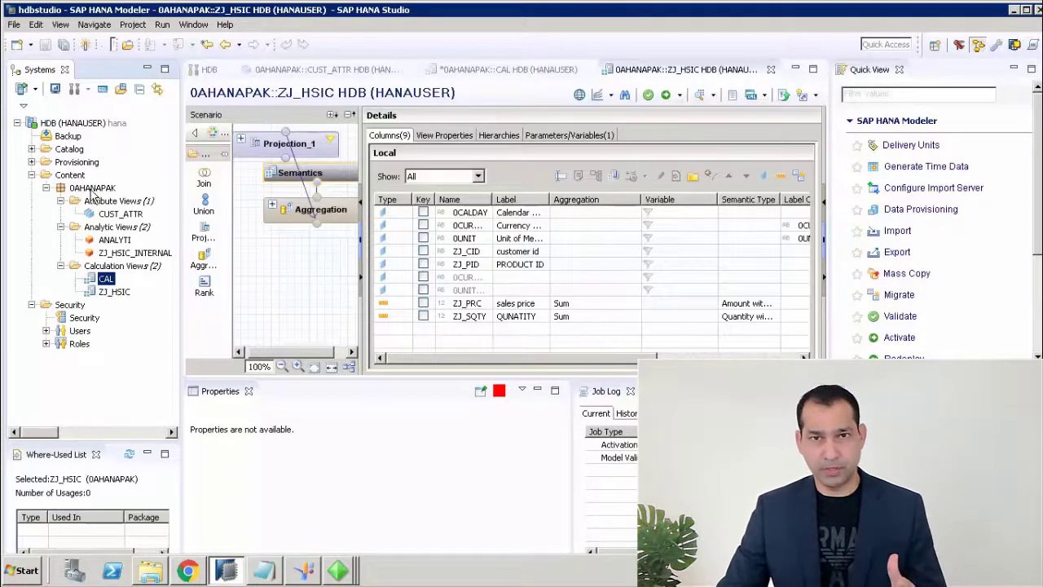
# Step: Select the CAL calculation view in the 0AHANAPAK package, and switch to Information Design Tool
pyautogui.click(92, 189)
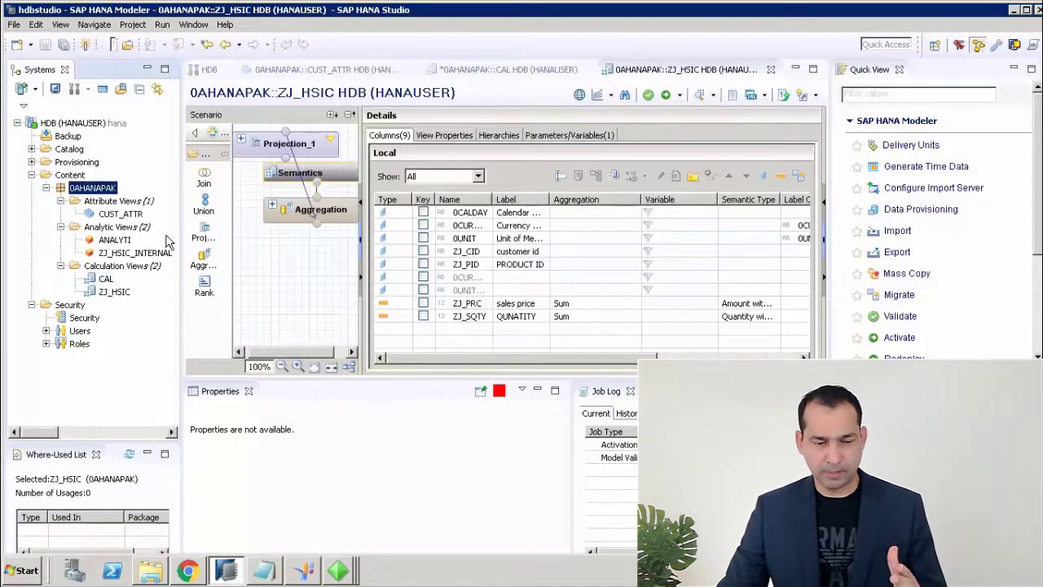
pyautogui.click(103, 280)
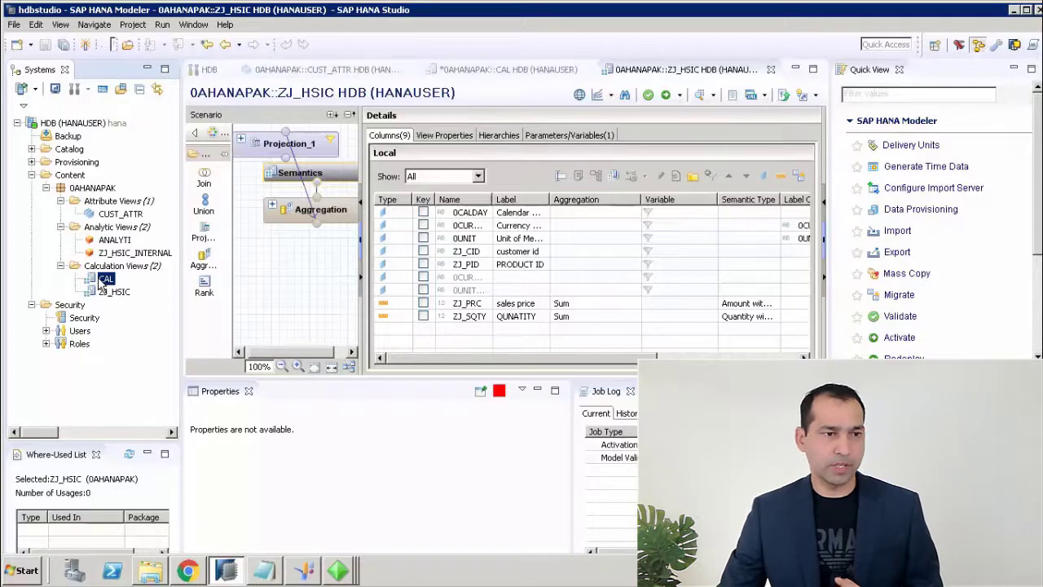
pyautogui.click(304, 570)
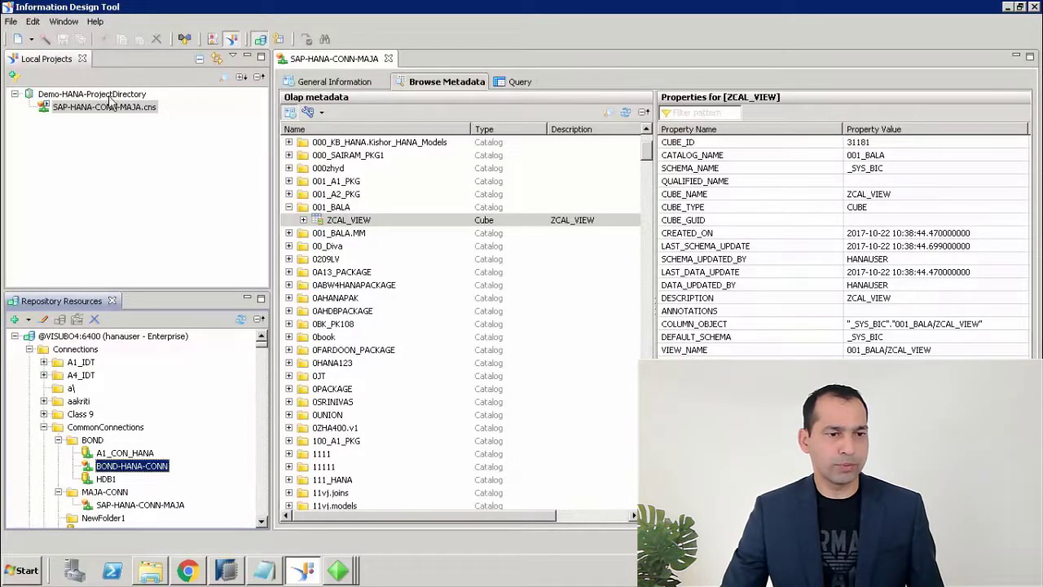
pyautogui.click(12, 22)
pyautogui.moveTo(29, 37)
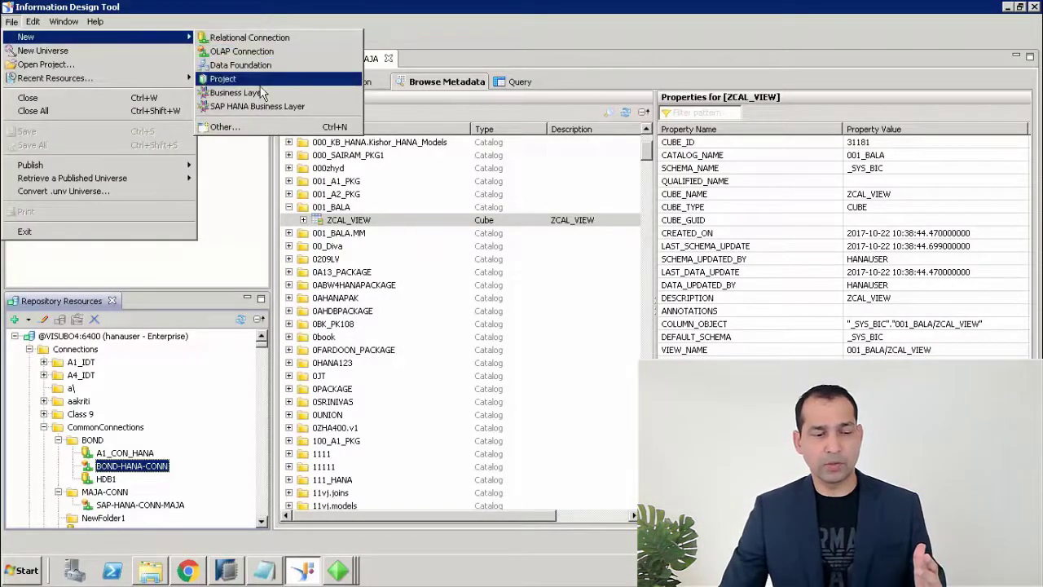
pyautogui.click(226, 238)
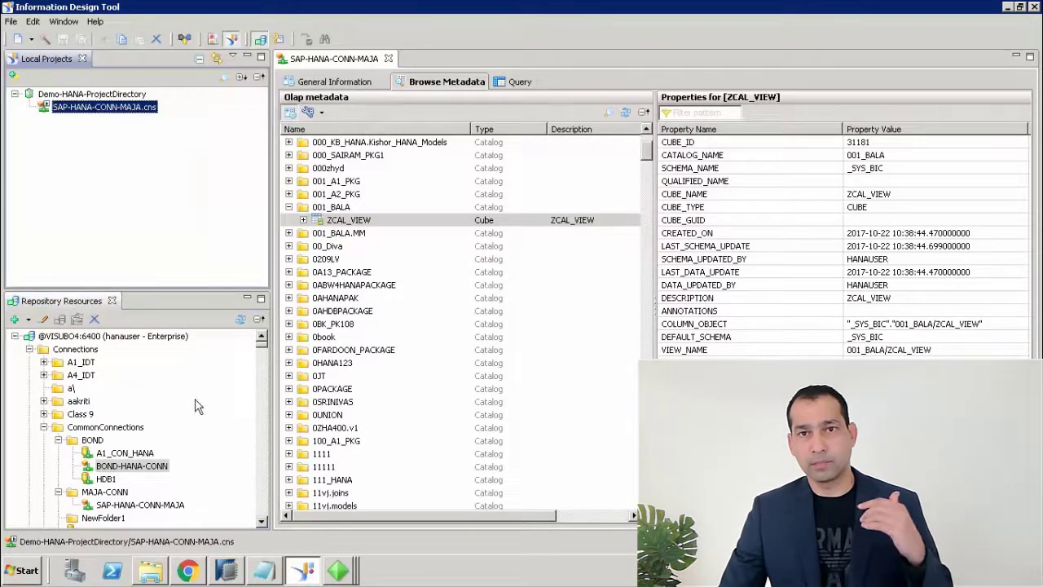
pyautogui.click(109, 428)
pyautogui.click(105, 338)
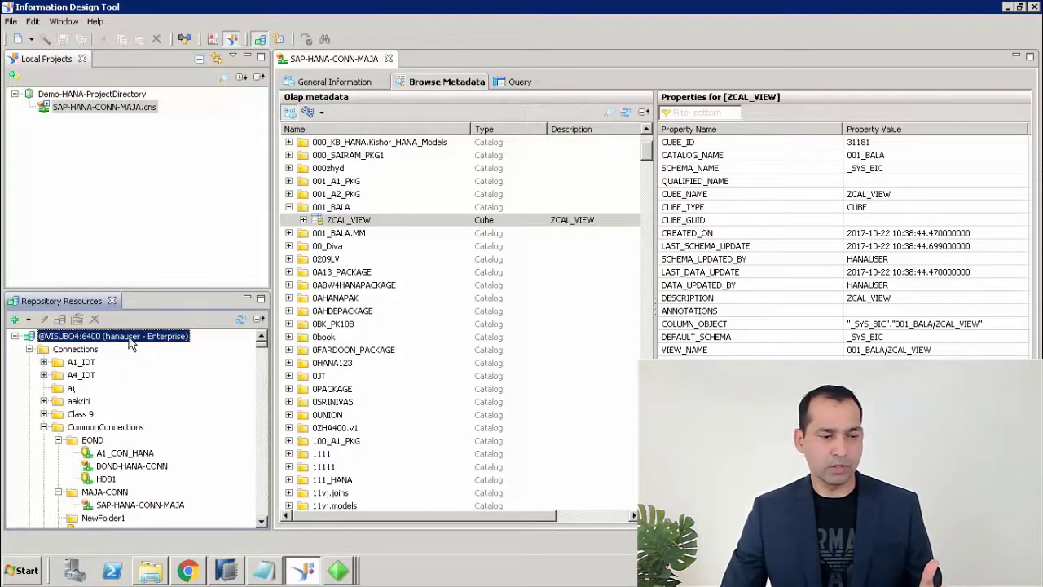
pyautogui.click(16, 321)
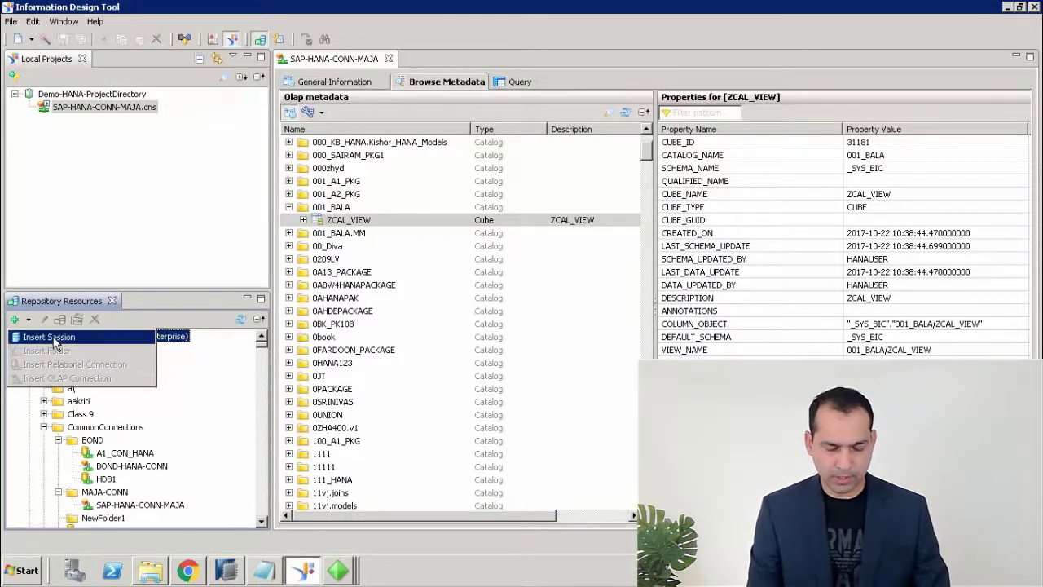
pyautogui.click(50, 337)
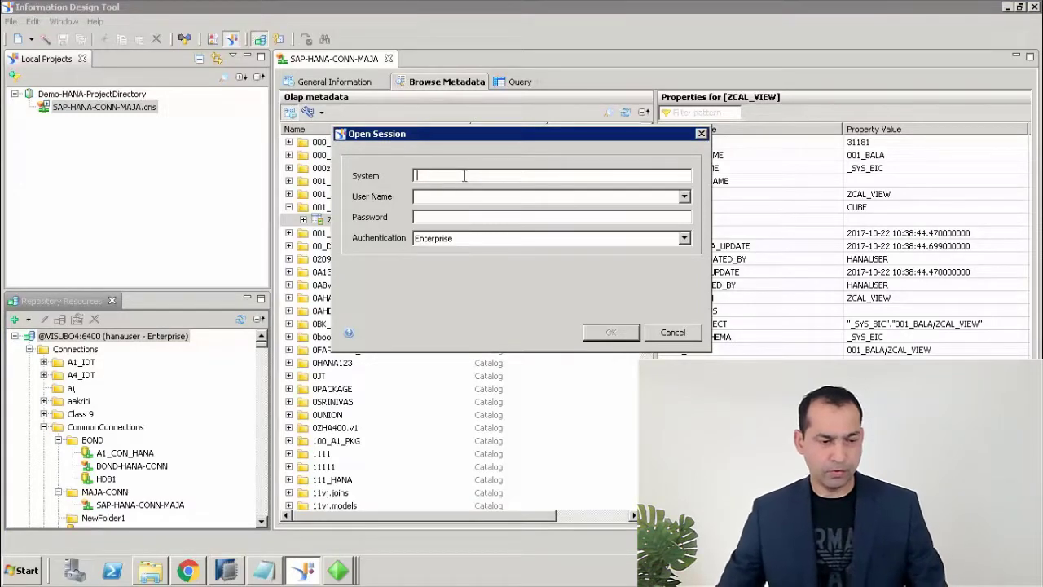
pyautogui.write('VISUBO4')
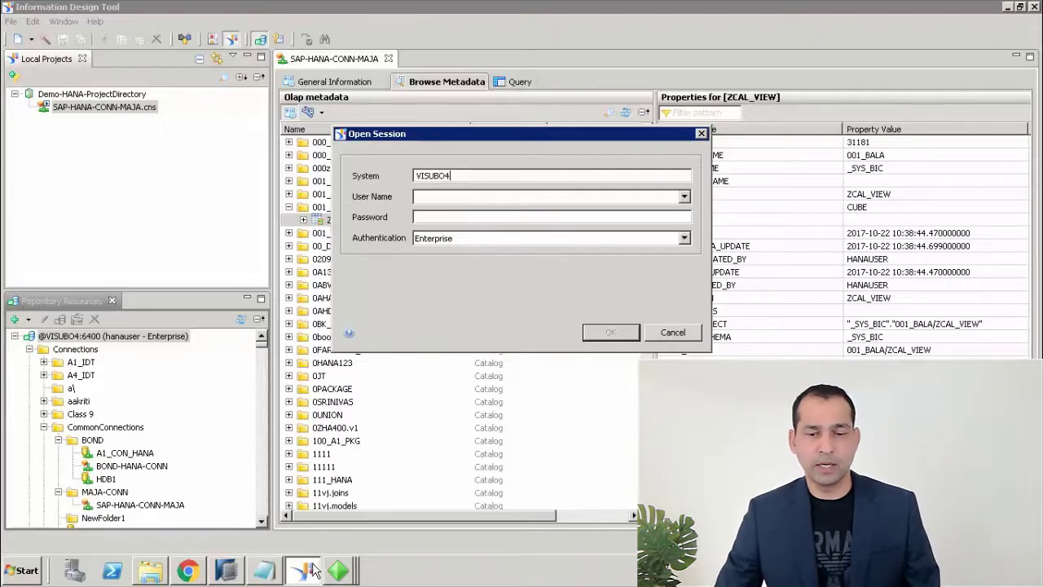
# Step: Check the server name in the Central Management Console address in Chrome, return to Information Design Tool and cancel the new session
pyautogui.click(187, 570)
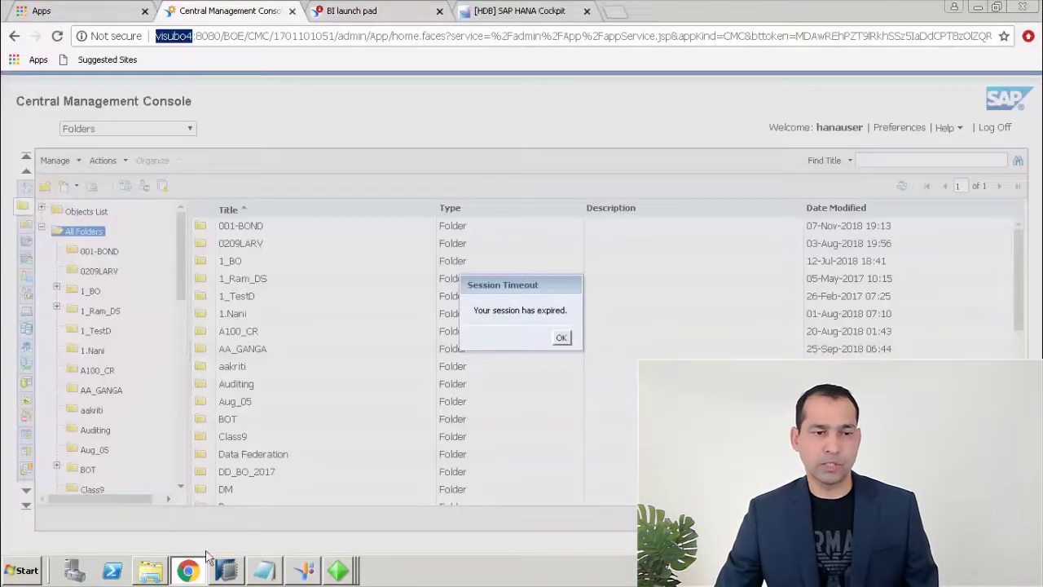
pyautogui.click(176, 36)
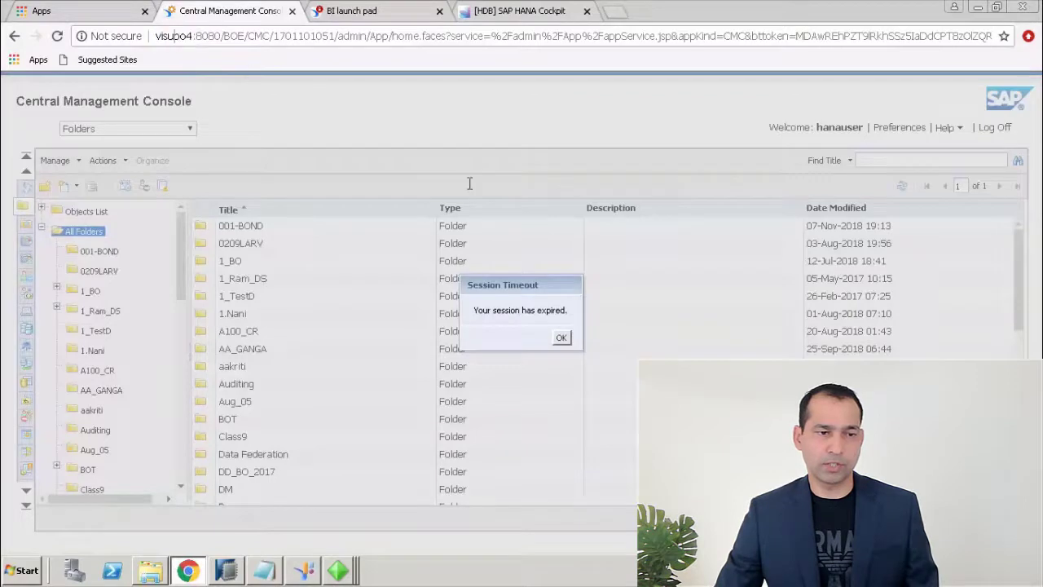
pyautogui.click(565, 339)
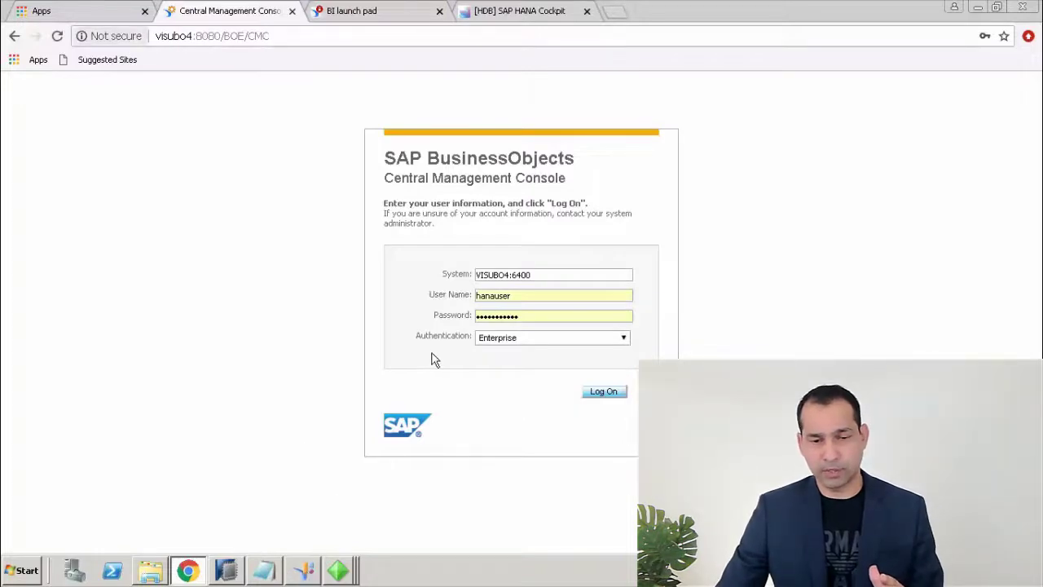
pyautogui.hotkey('ctrl', 'l')
pyautogui.hotkey('alt', 'Tab')
pyautogui.click(458, 198)
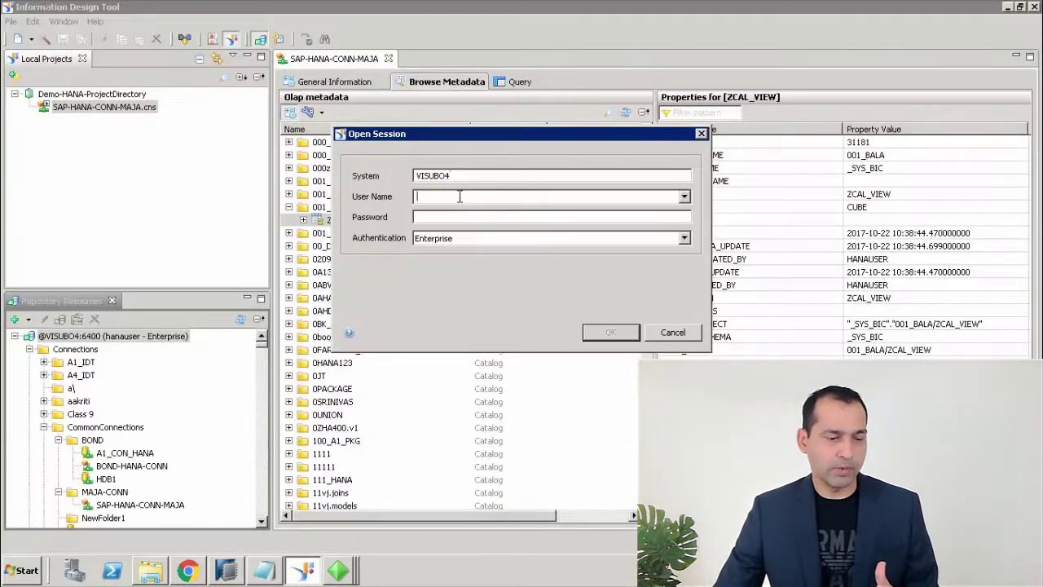
pyautogui.click(672, 333)
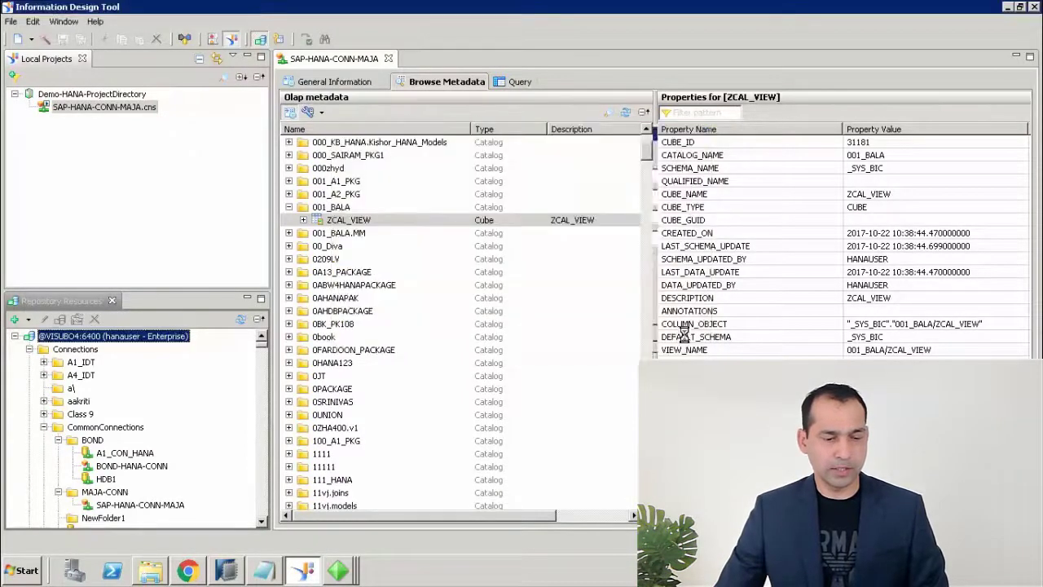
# Step: Create a subfolder named BOND-V2 in the repository's CommonConnections folder
pyautogui.click(117, 431)
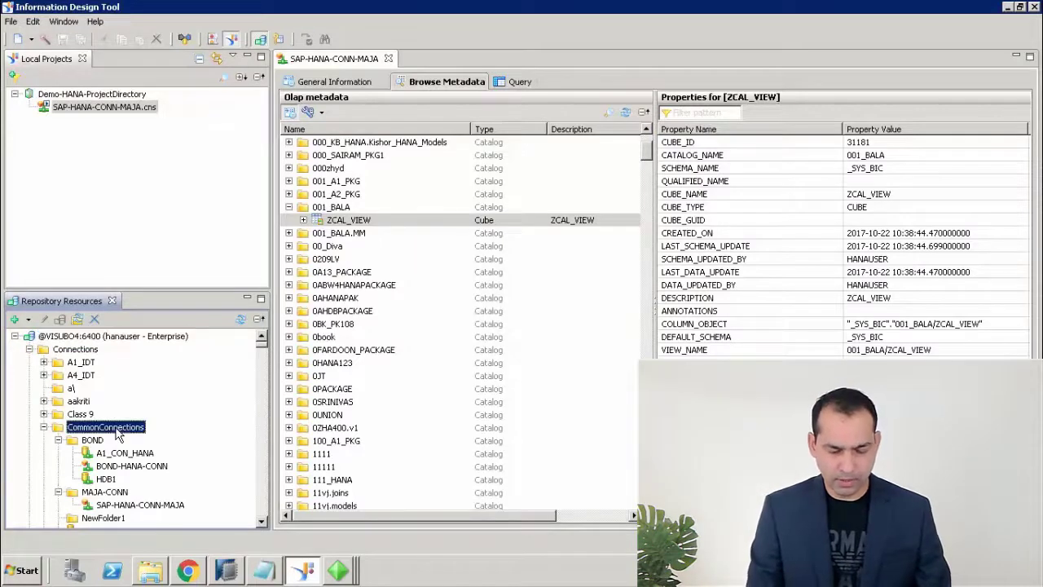
pyautogui.rightClick(116, 431)
pyautogui.click(145, 432)
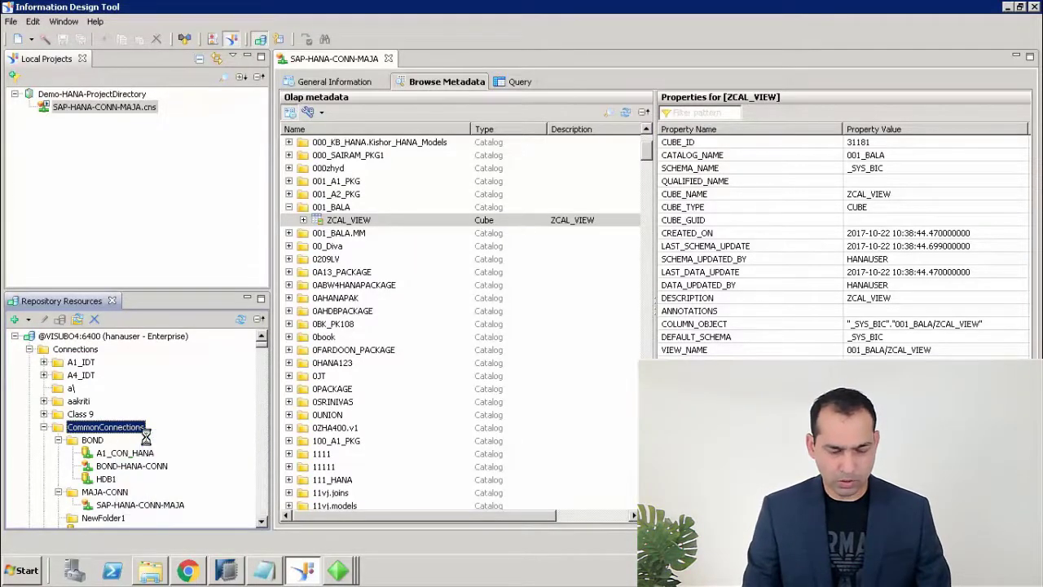
pyautogui.write('BOND')
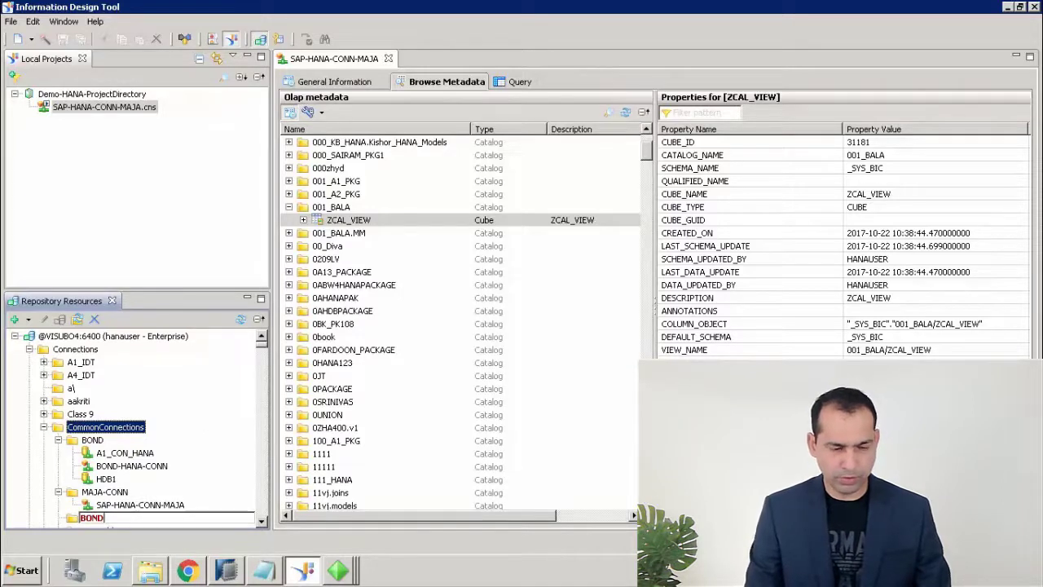
pyautogui.write('-N')
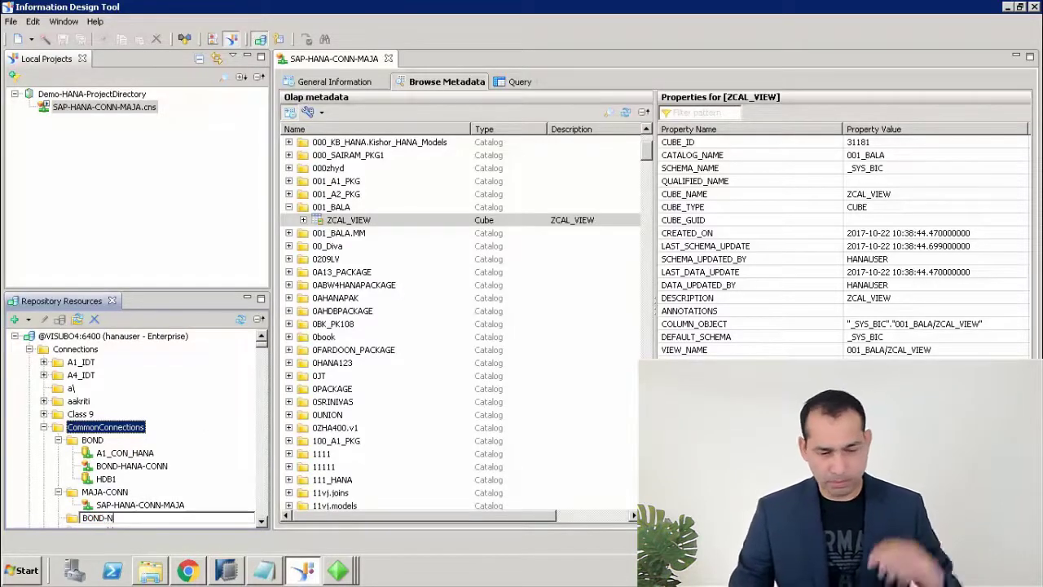
pyautogui.press('BackSpace')
pyautogui.write('V2')
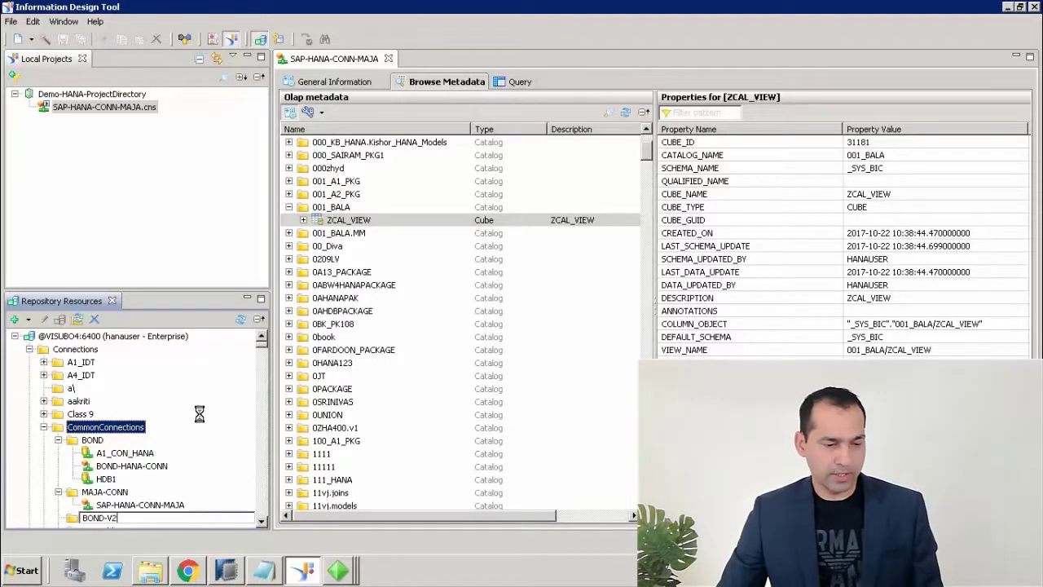
pyautogui.press('Return')
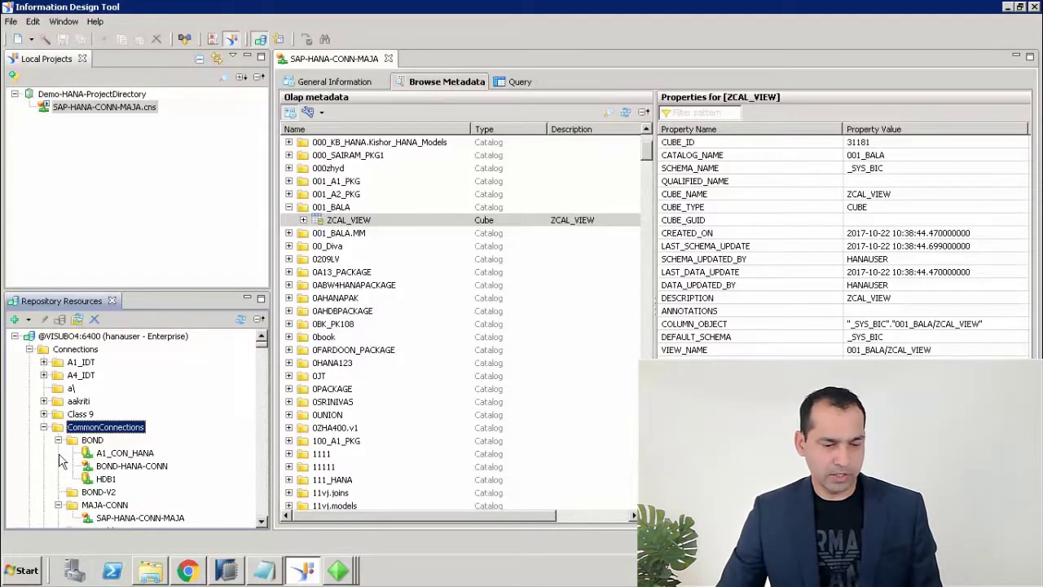
# Step: Insert an OLAP connection named BOND2-HANA-CONN in the BOND-V2 folder, leaving its description empty
pyautogui.click(58, 440)
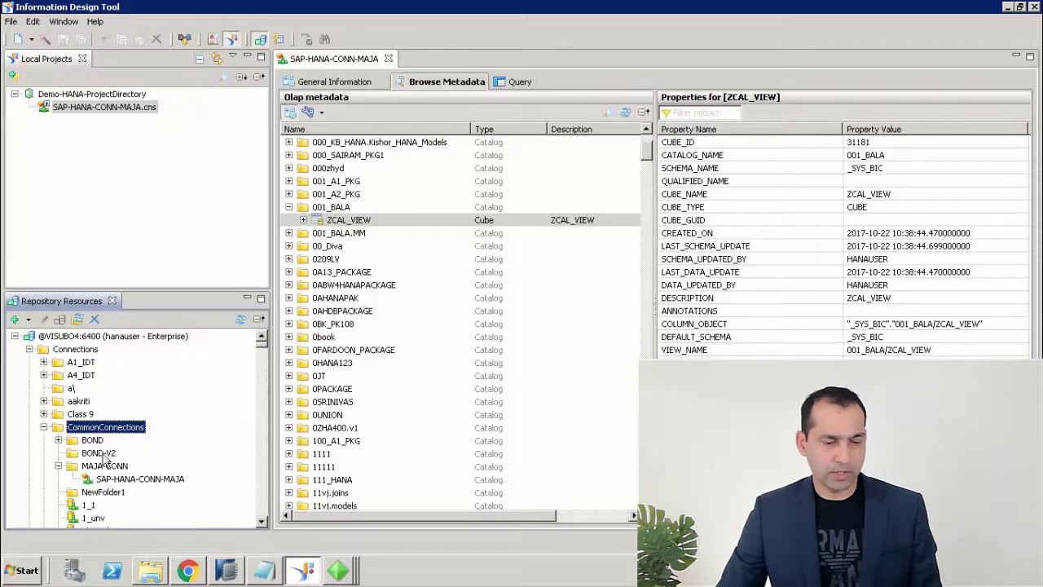
pyautogui.click(96, 453)
pyautogui.rightClick(102, 454)
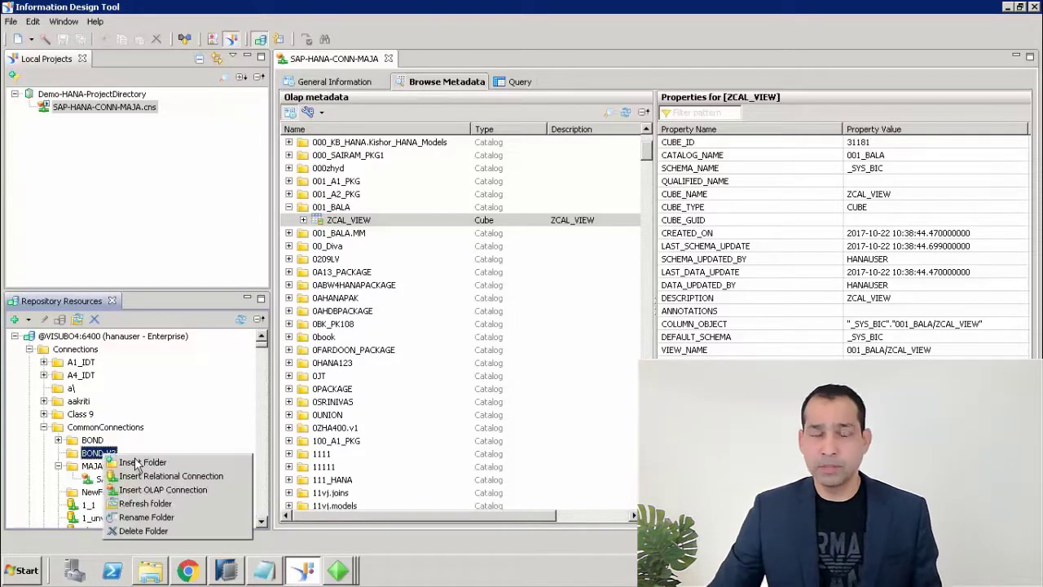
pyautogui.click(181, 489)
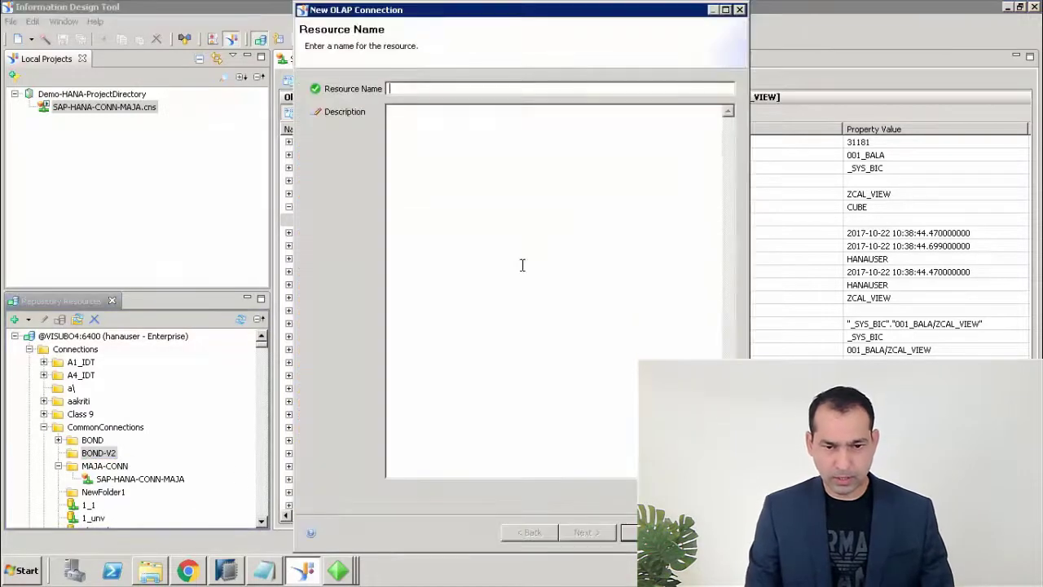
pyautogui.write('BON')
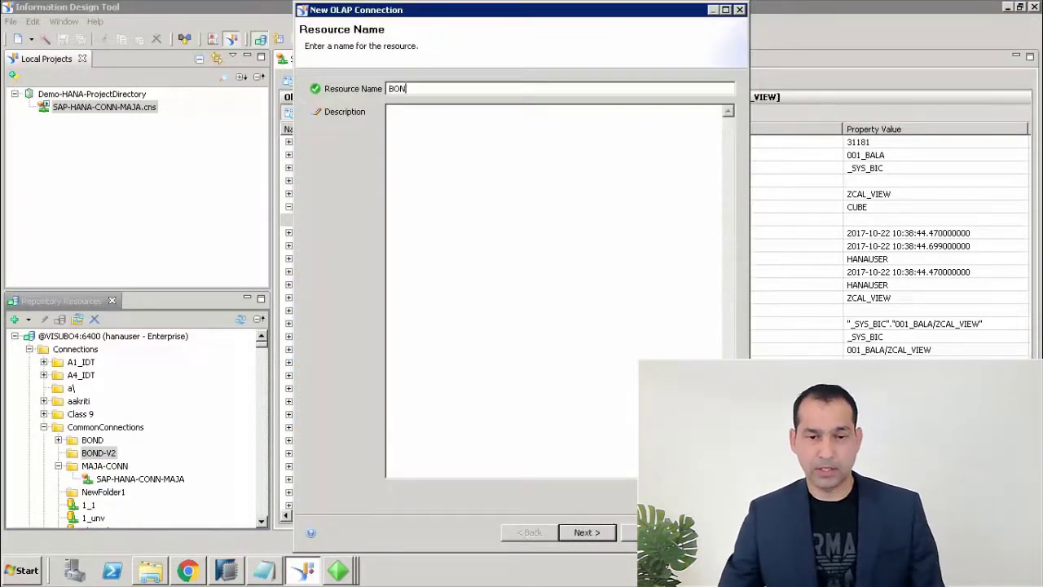
pyautogui.write('D2-HANA')
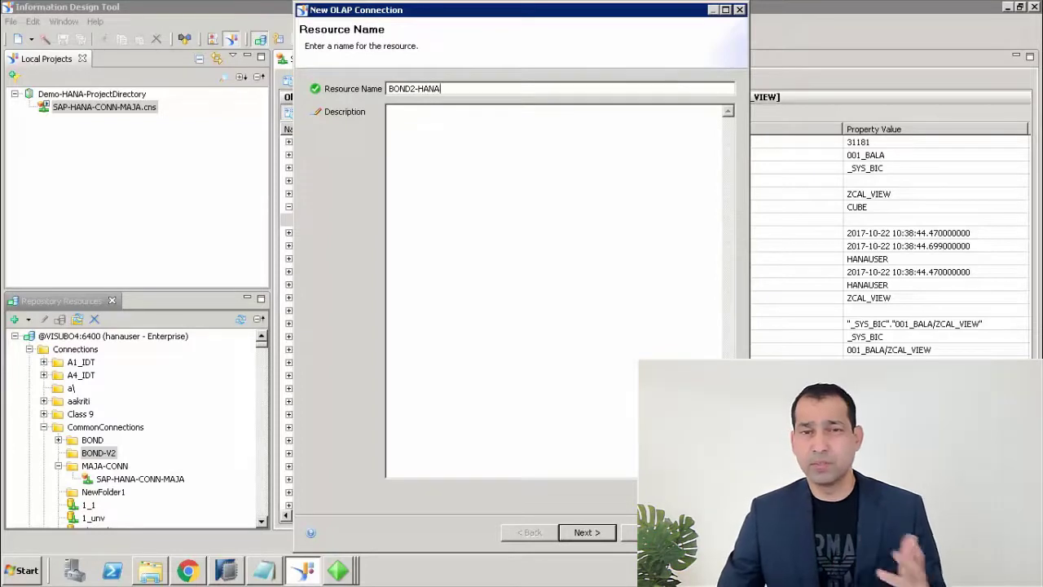
pyautogui.write('-CONN')
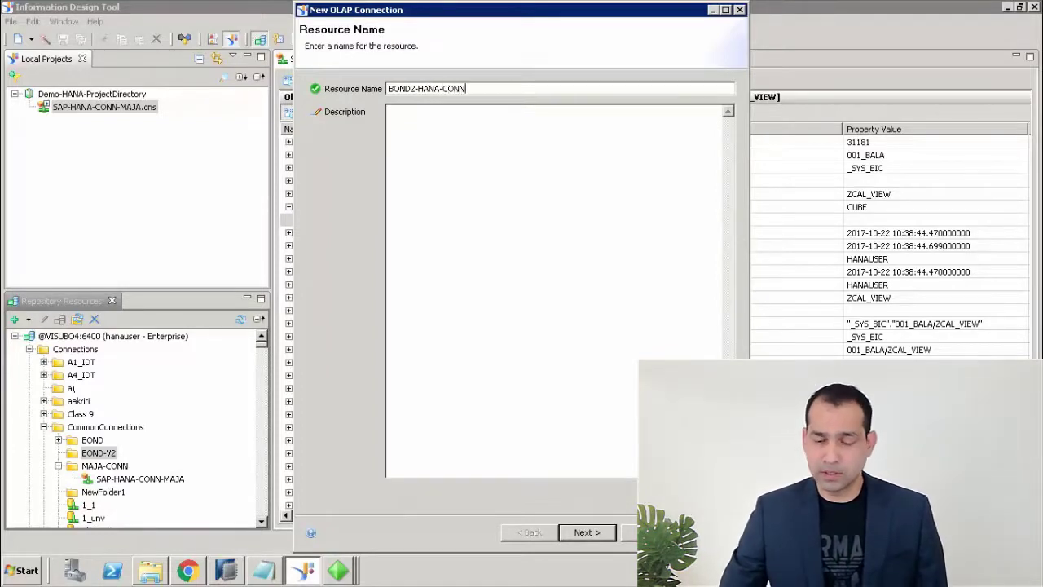
pyautogui.click(487, 136)
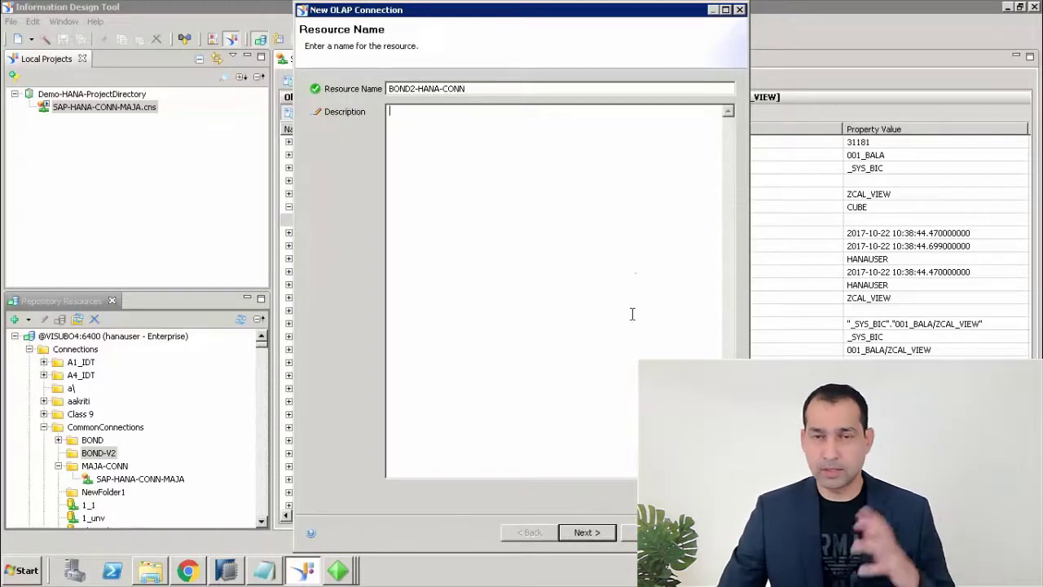
pyautogui.click(587, 532)
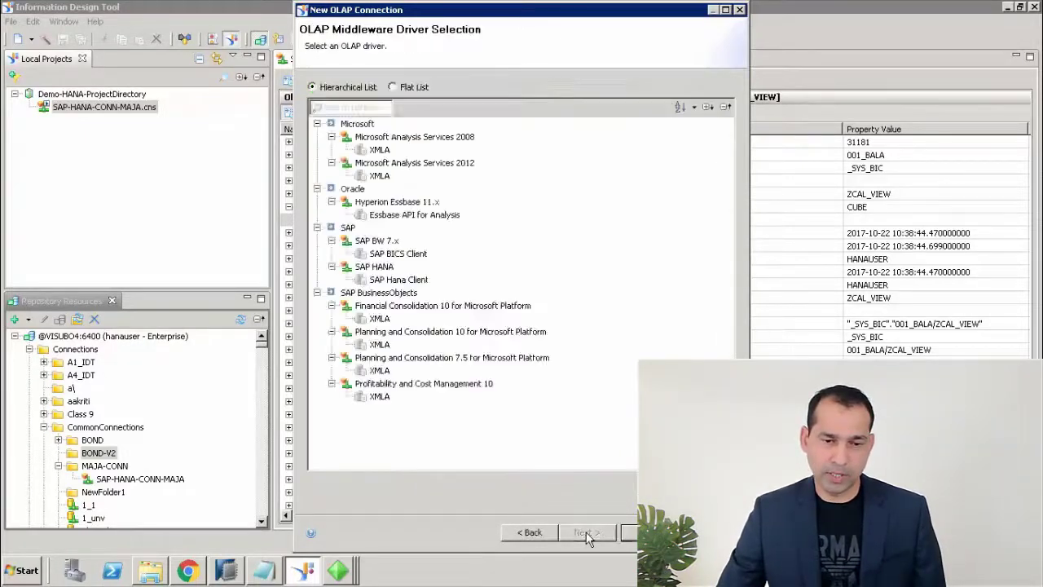
# Step: Choose SAP Hana Client under SAP HANA as the connection's OLAP middleware driver and continue to the parameters
pyautogui.click(405, 280)
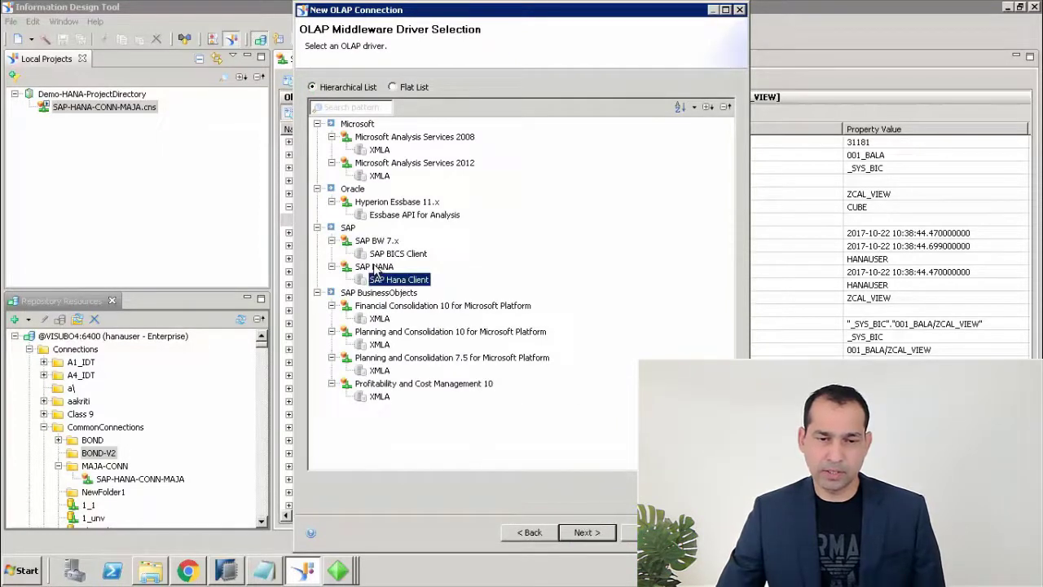
pyautogui.click(528, 533)
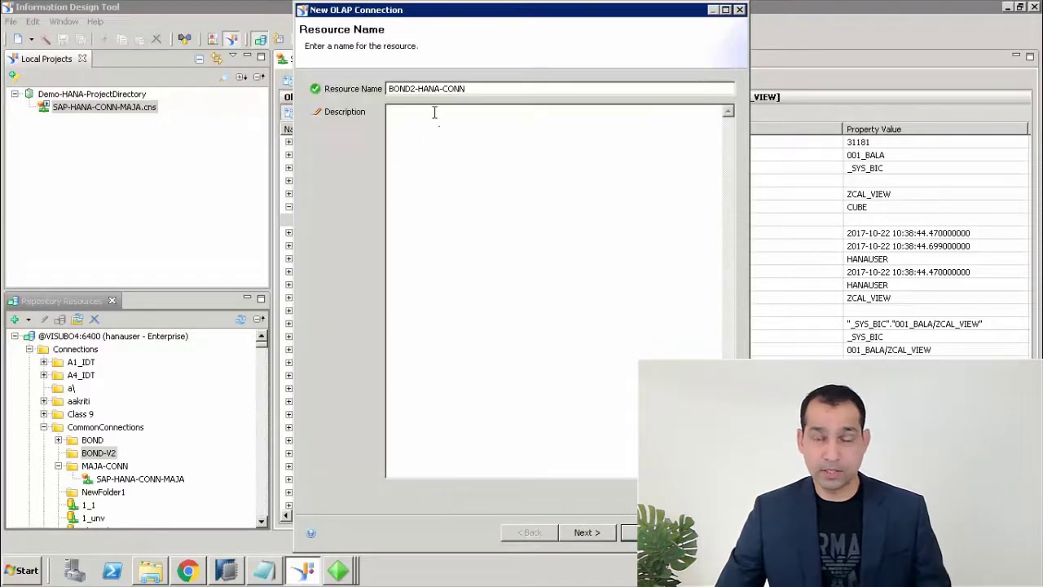
pyautogui.click(593, 534)
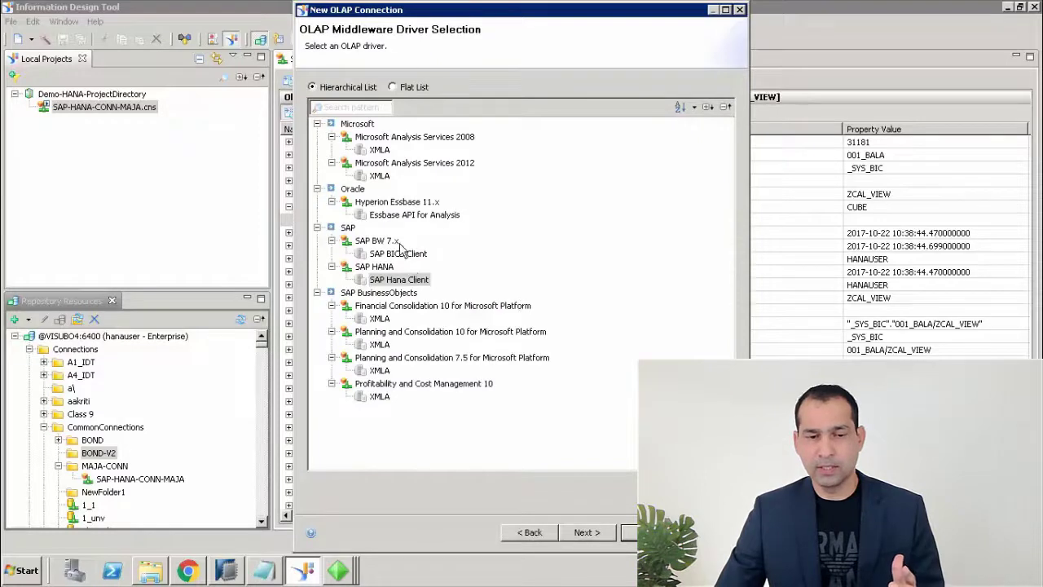
pyautogui.click(398, 279)
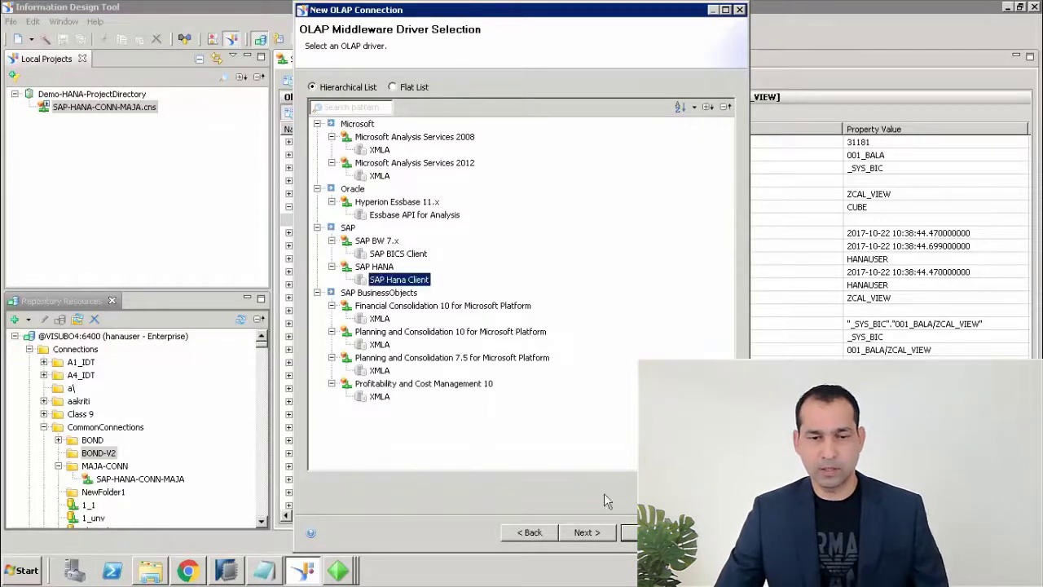
pyautogui.click(589, 533)
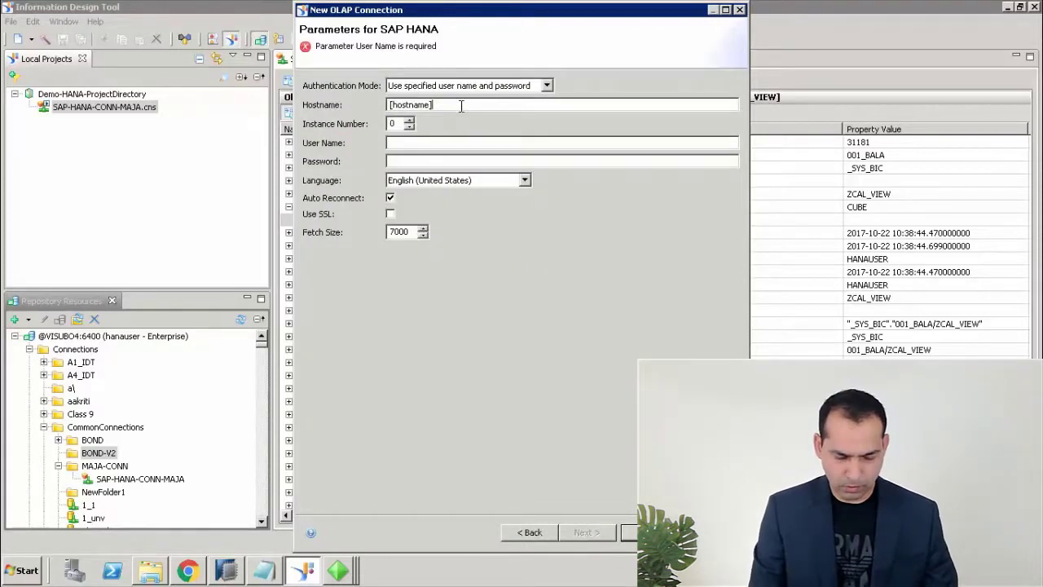
# Step: Set the connection's hostname to visuhana, instance number to 12 and user name to hanauser, enter the account password, and continue to cube selection
pyautogui.moveTo(433, 104); pyautogui.dragTo(361, 105)
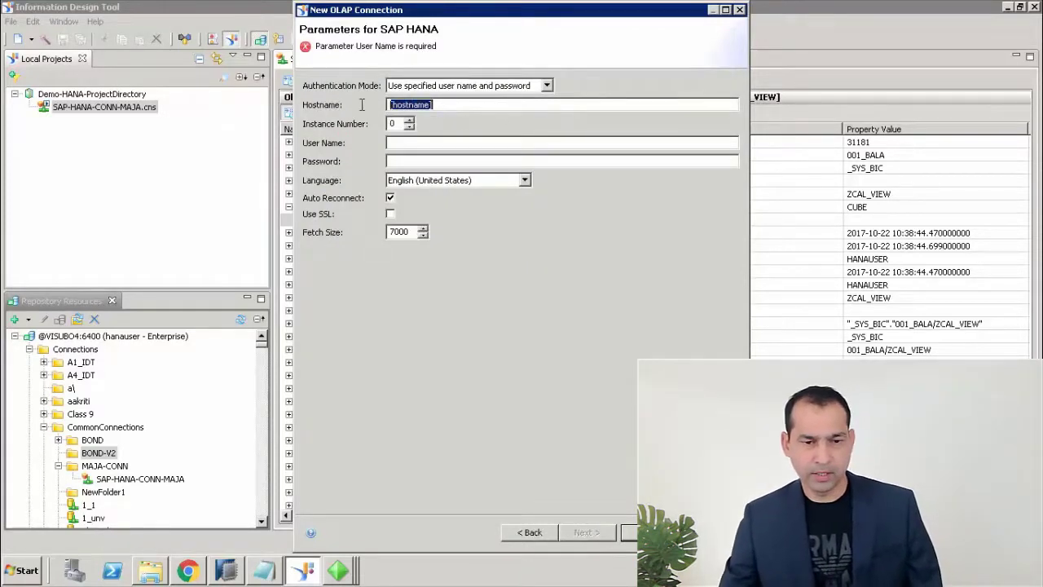
pyautogui.write('visuhana')
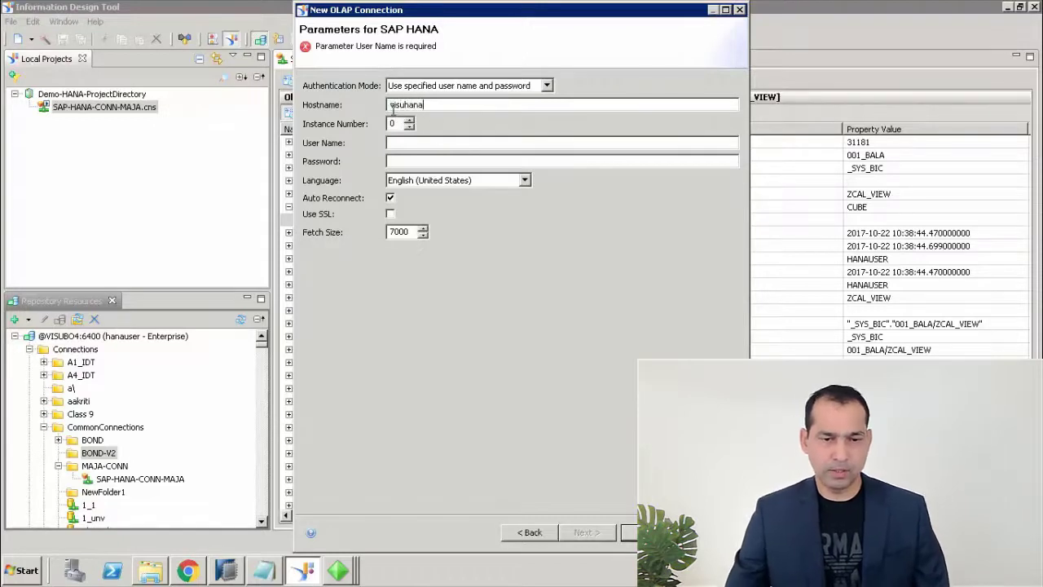
pyautogui.write('12')
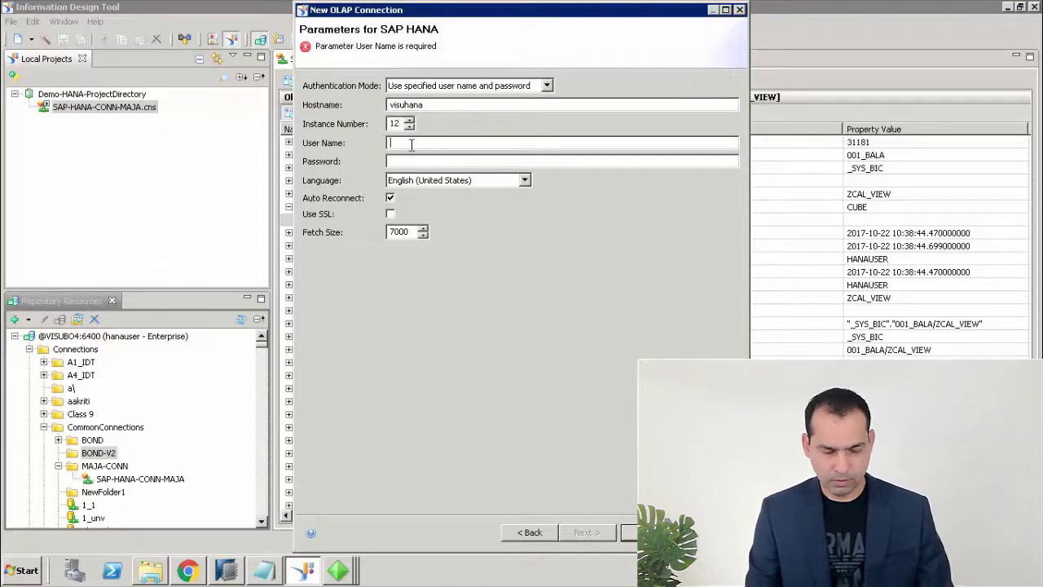
pyautogui.write('hanauser')
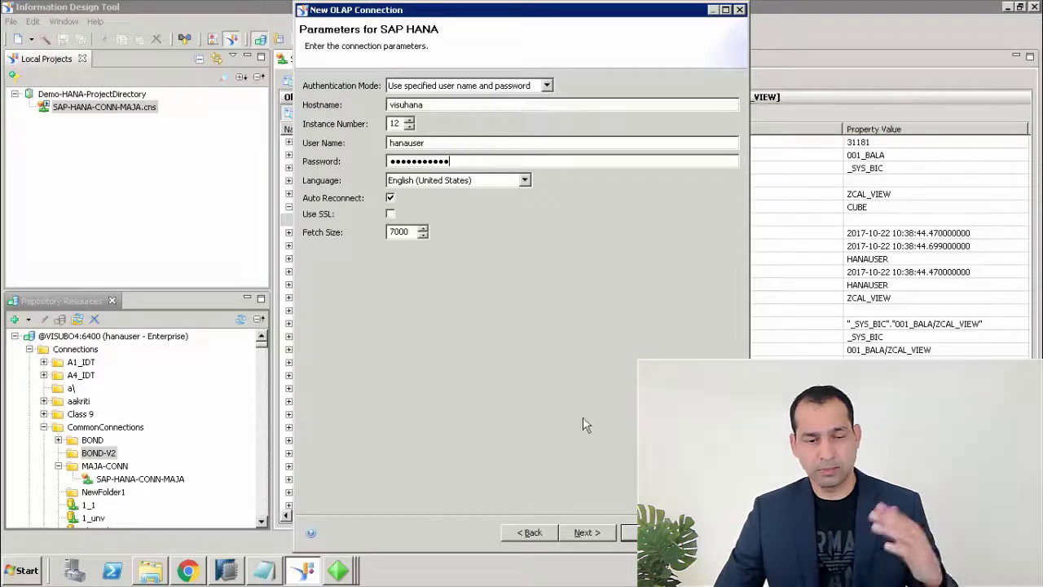
pyautogui.click(587, 534)
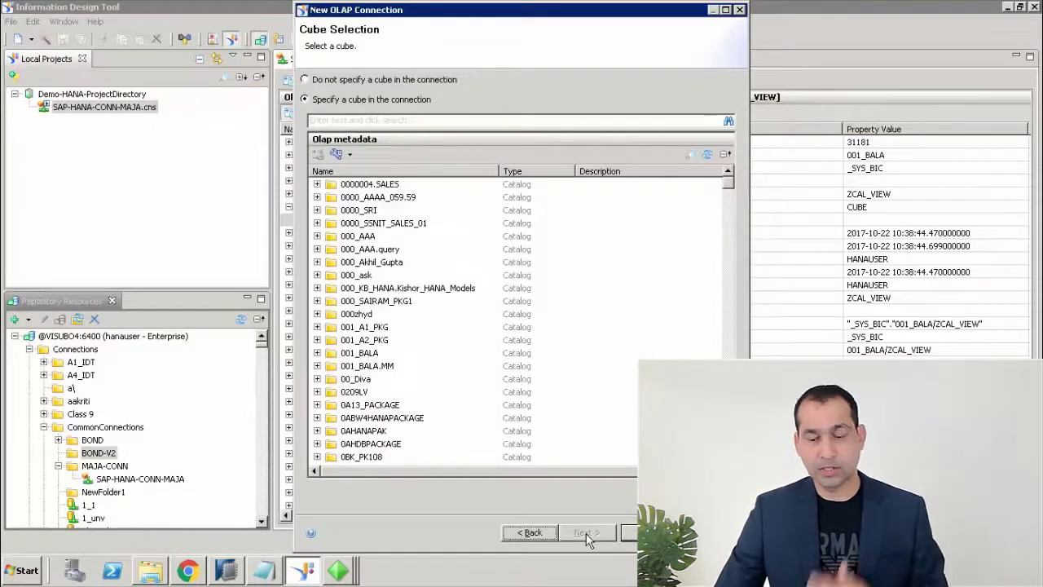
# Step: Select the 0AHANAPAK catalog, check the matching package in SAP HANA Studio, and finish the BOND2-HANA-CONN connection in Information Design Tool
pyautogui.click(379, 432)
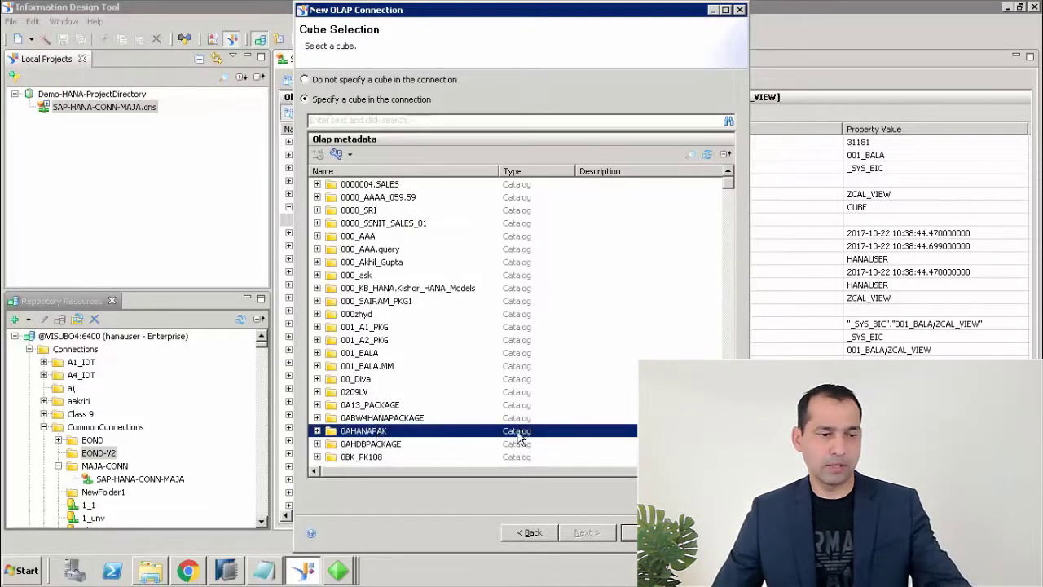
pyautogui.click(226, 572)
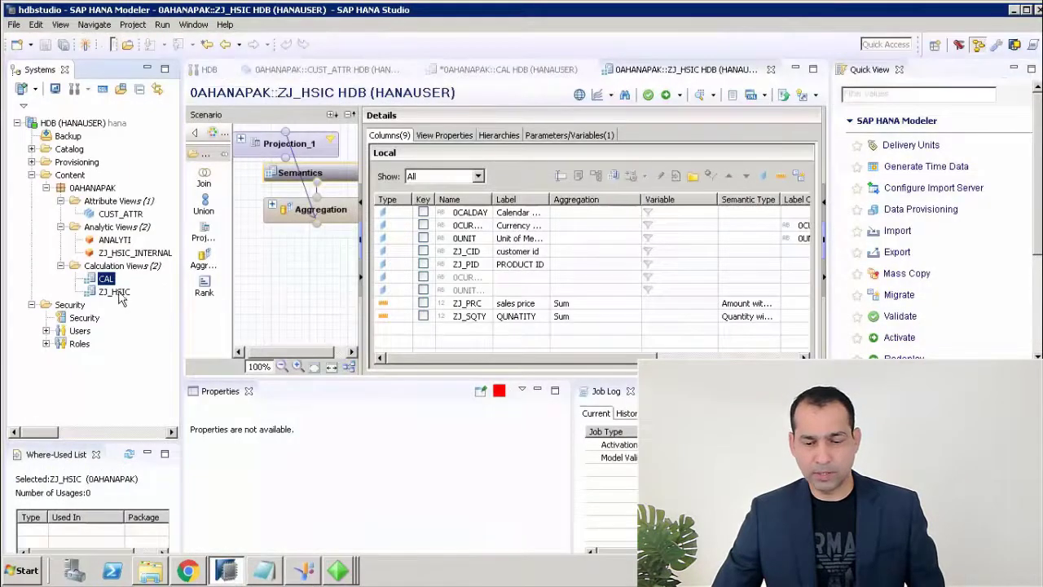
pyautogui.click(92, 188)
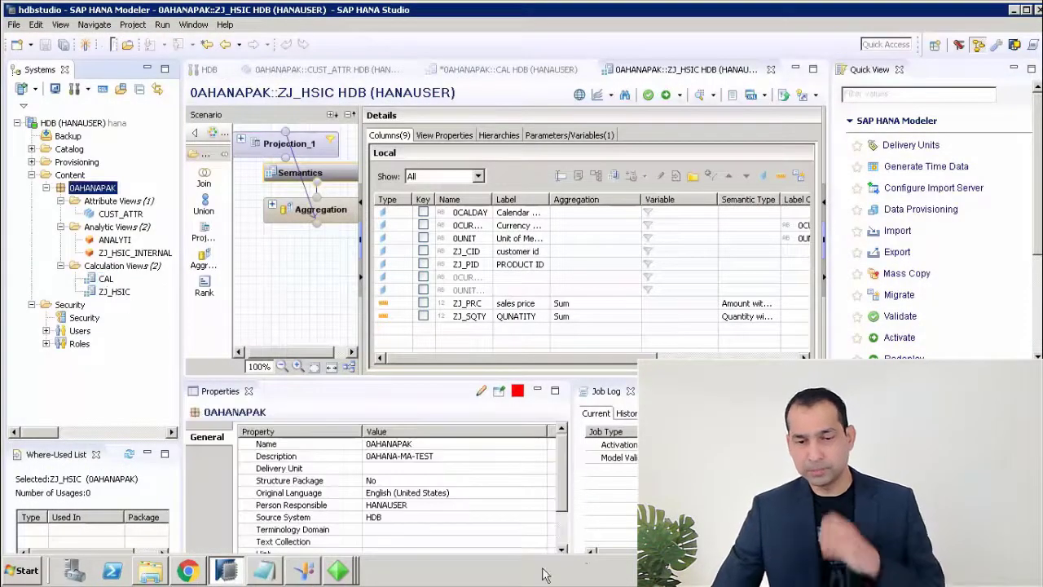
pyautogui.hotkey('alt', 'Tab')
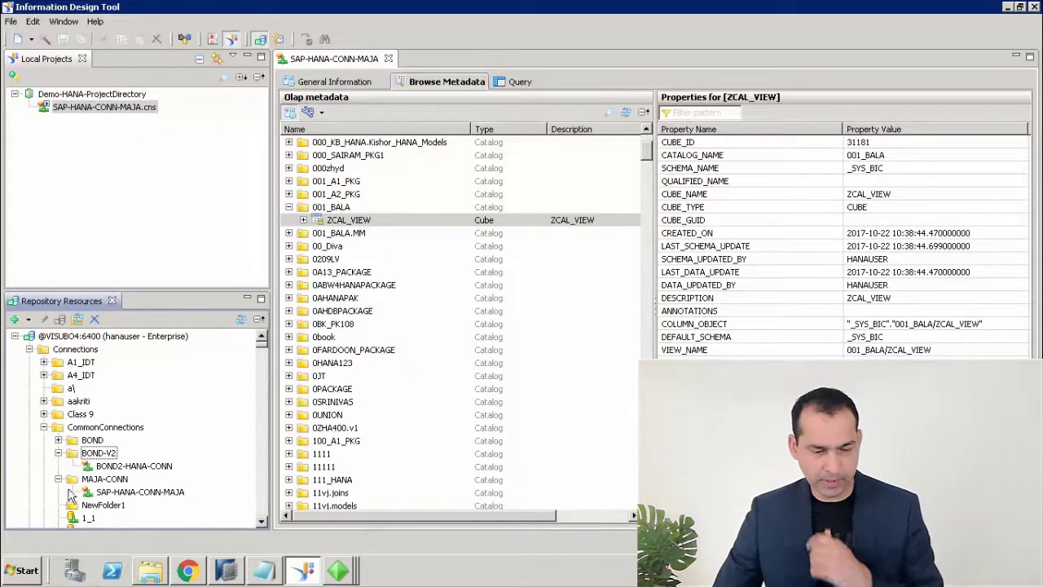
# Step: Close all open SAP Crystal Reports for Enterprise windows, discarding the unsaved changes in each report
pyautogui.click(346, 576)
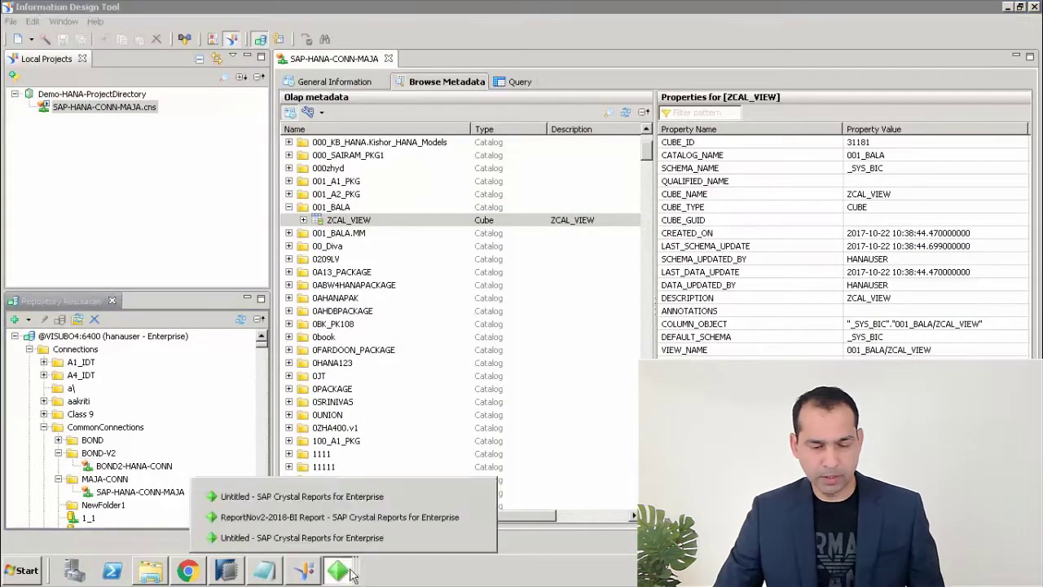
pyautogui.rightClick(338, 570)
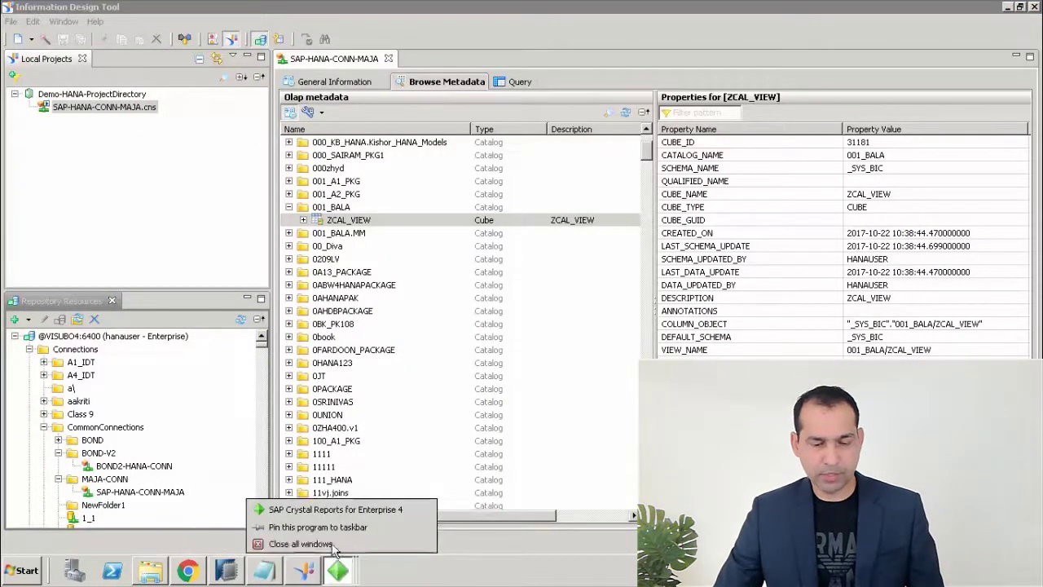
pyautogui.click(334, 544)
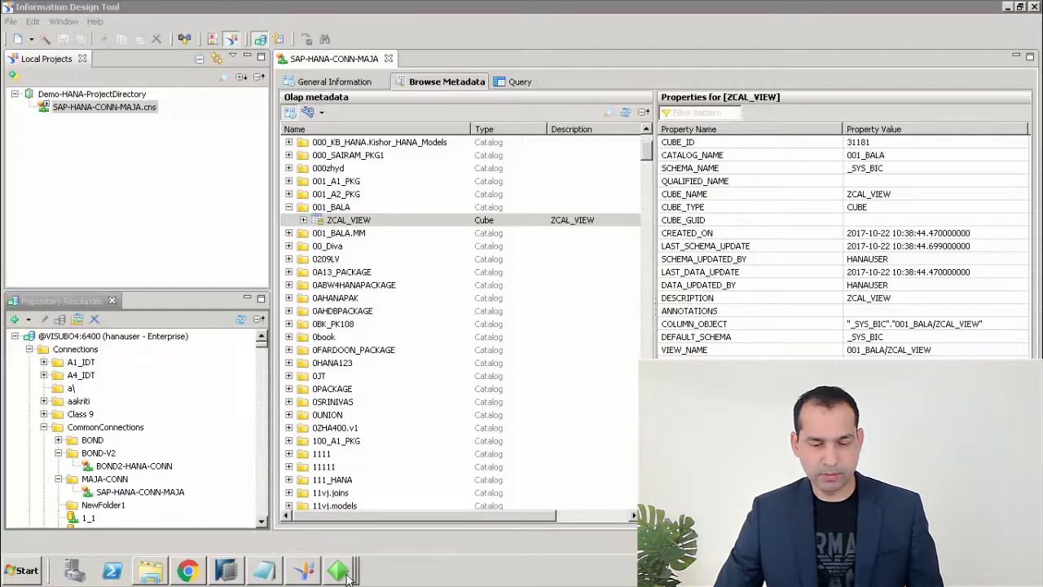
pyautogui.moveTo(338, 570)
pyautogui.click(392, 498)
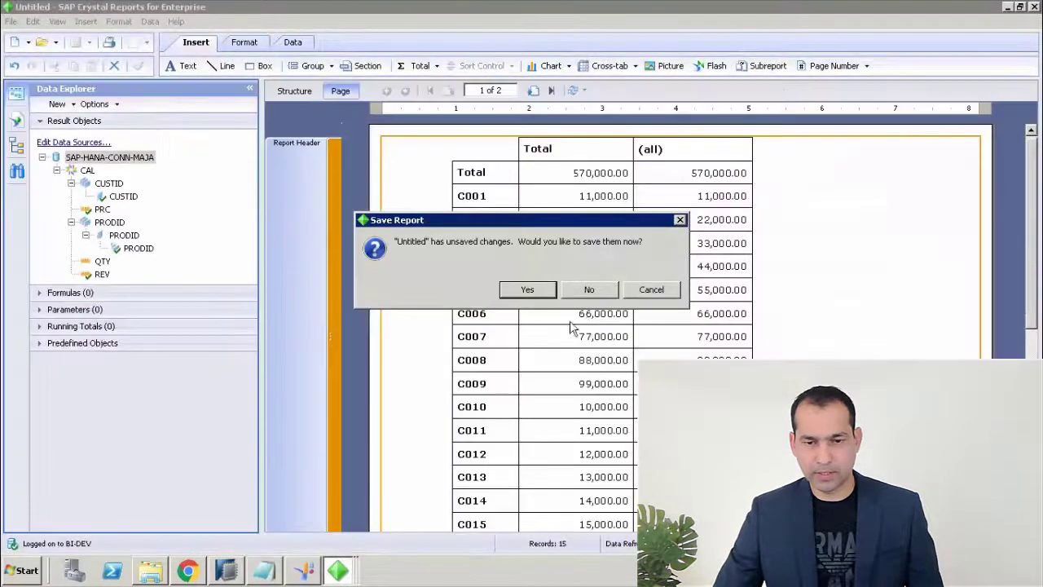
pyautogui.click(589, 289)
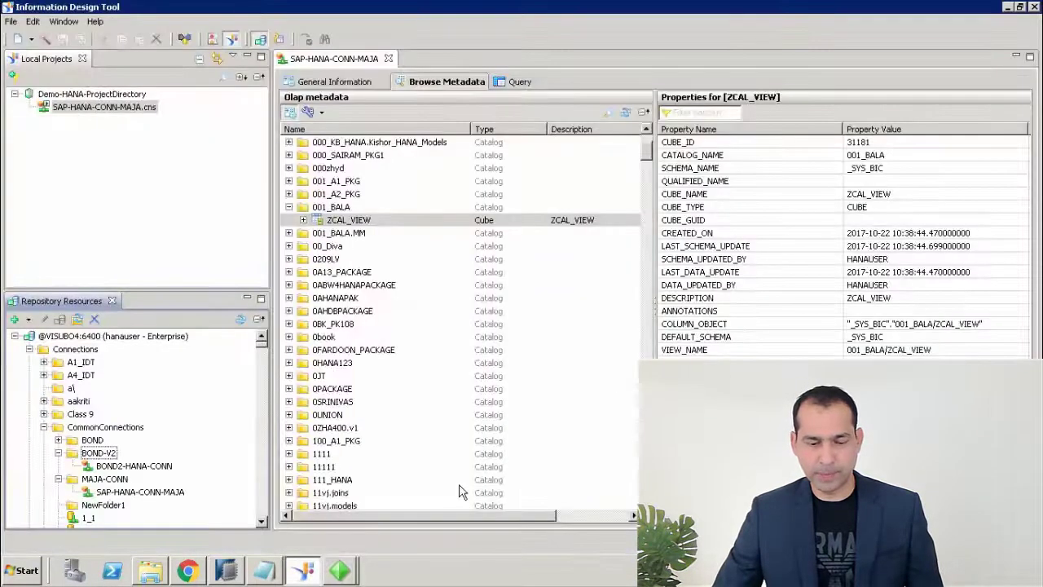
pyautogui.click(351, 572)
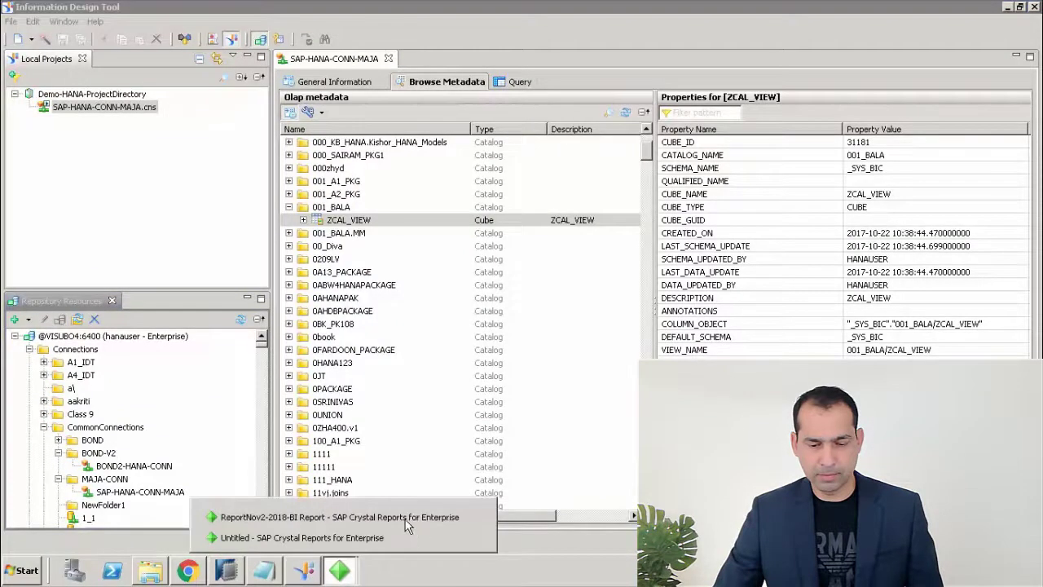
pyautogui.click(469, 517)
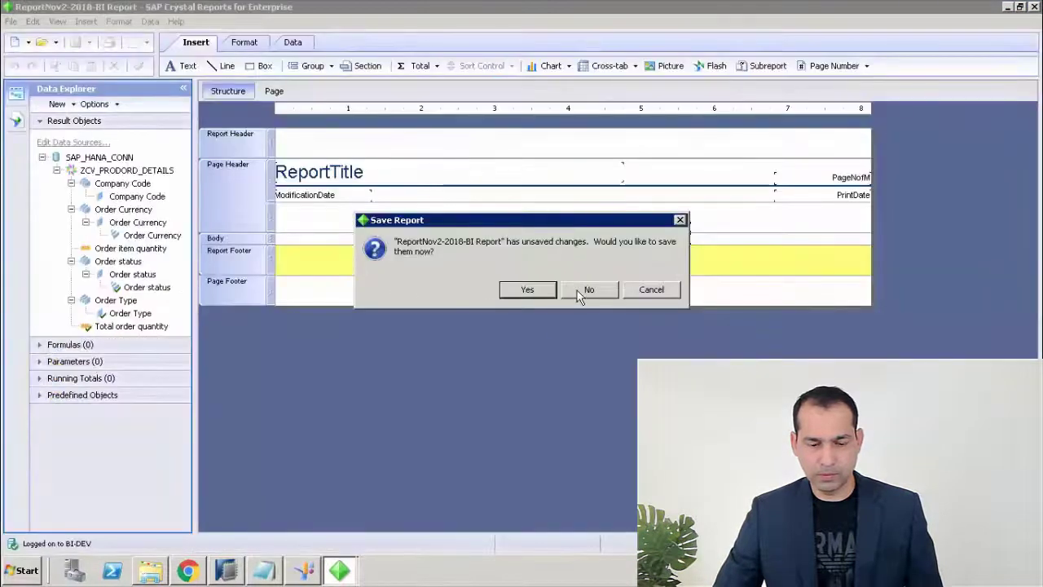
pyautogui.click(587, 289)
pyautogui.click(340, 571)
pyautogui.click(342, 572)
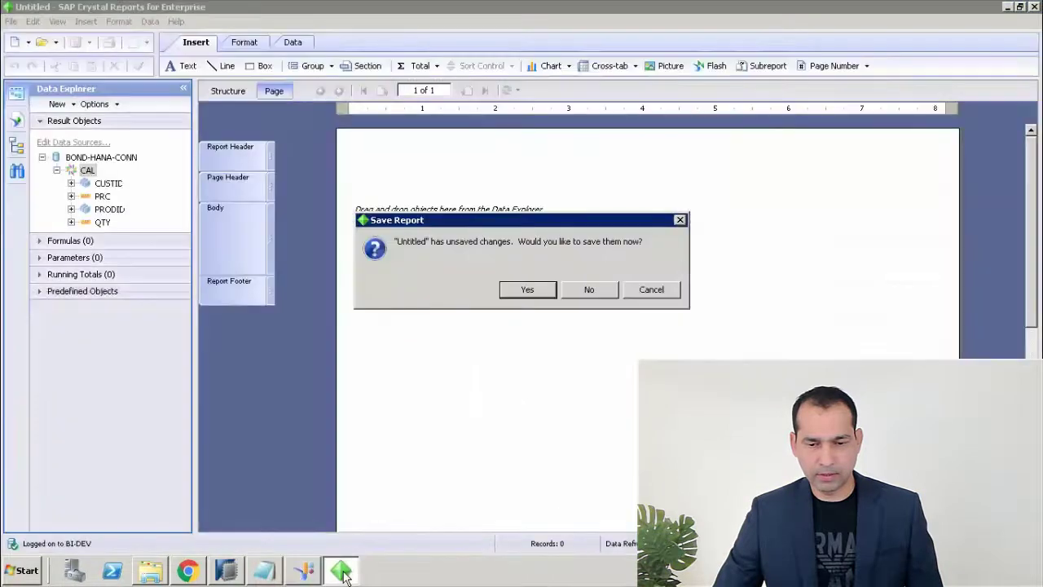
pyautogui.click(589, 290)
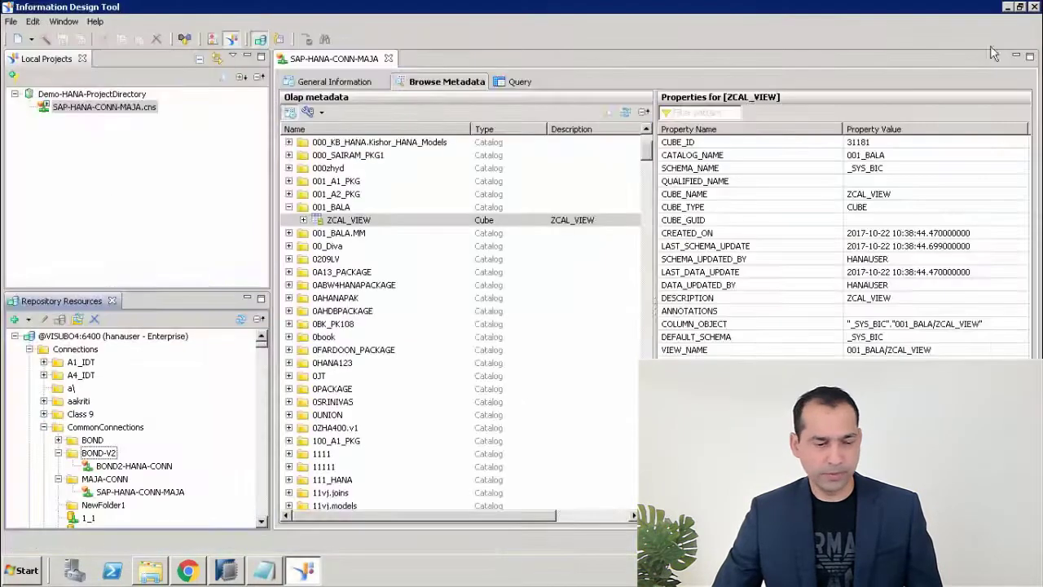
# Step: Launch SAP Crystal Reports for Enterprise 4, dismissing the error report and starting the program again
pyautogui.click(33, 572)
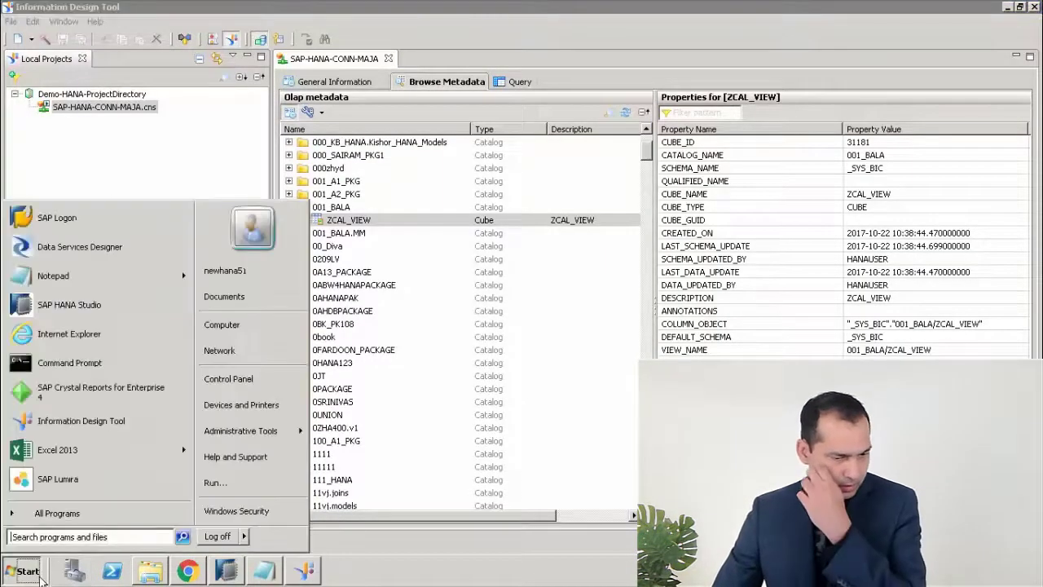
pyautogui.click(107, 390)
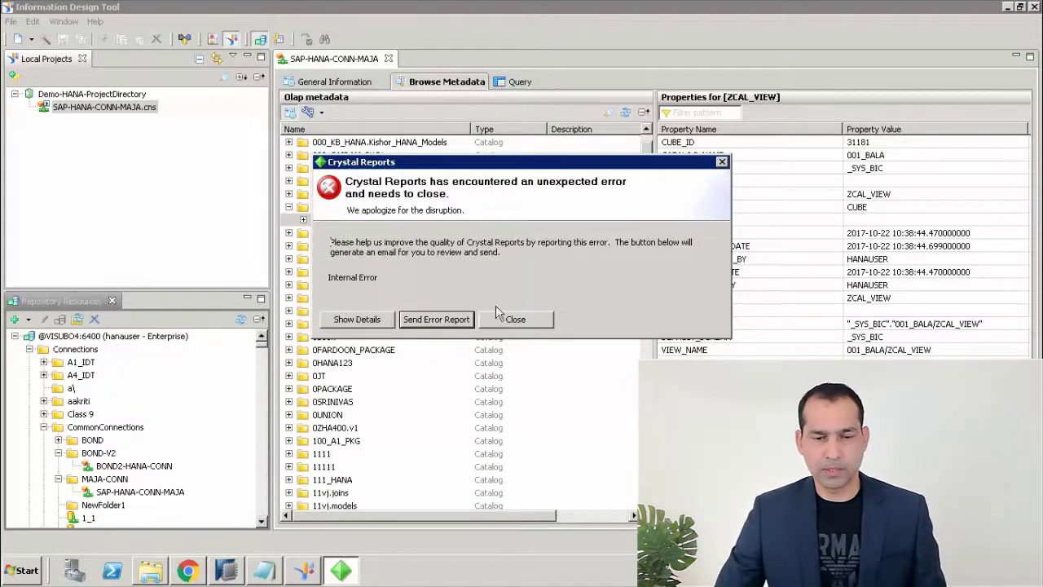
pyautogui.click(515, 319)
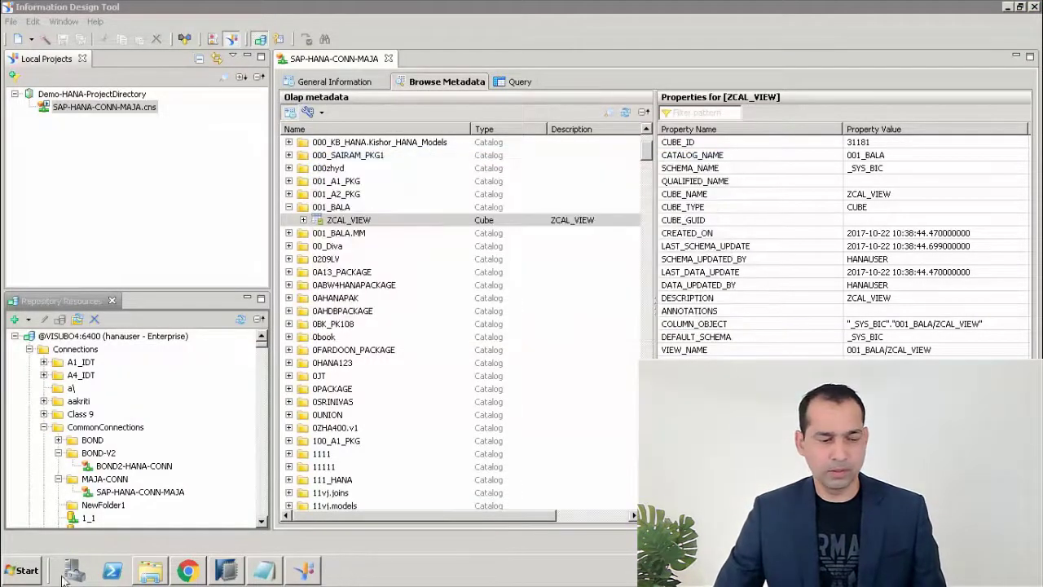
pyautogui.click(25, 571)
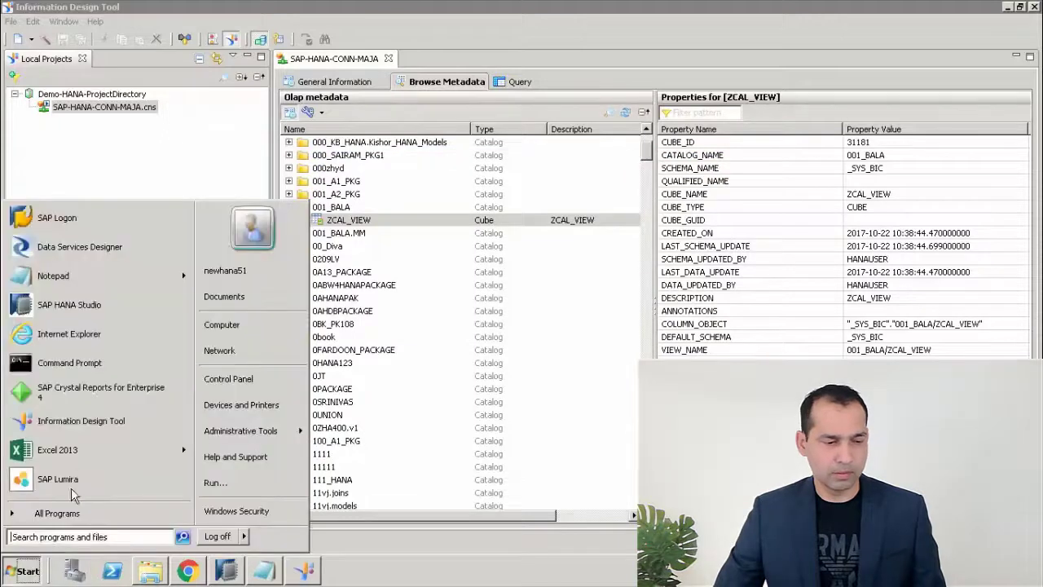
pyautogui.click(72, 388)
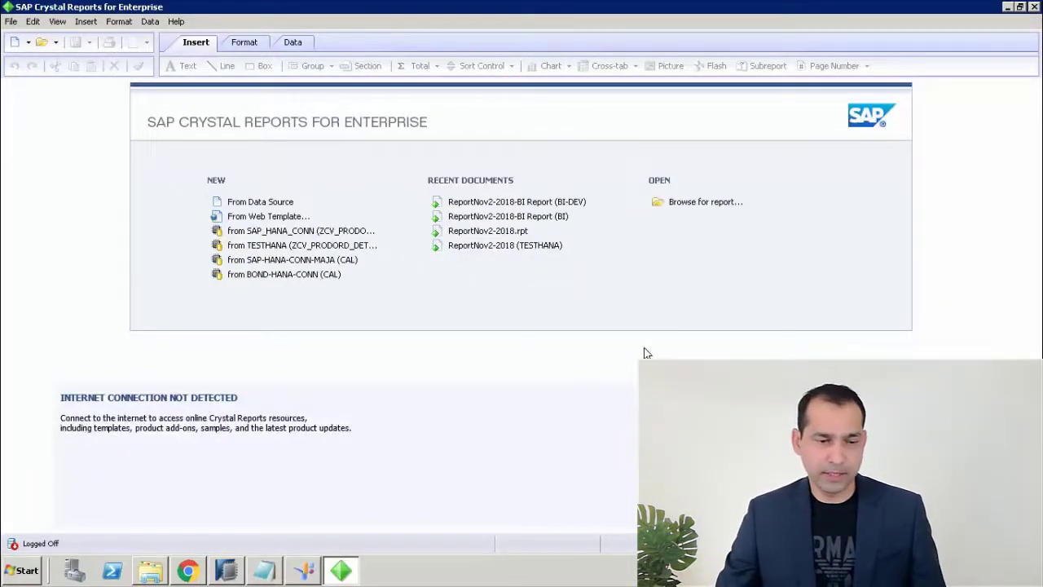
# Step: Start a new report from a data source, view the BI-DEV server settings via the repository, and cancel the data source selection
pyautogui.click(283, 204)
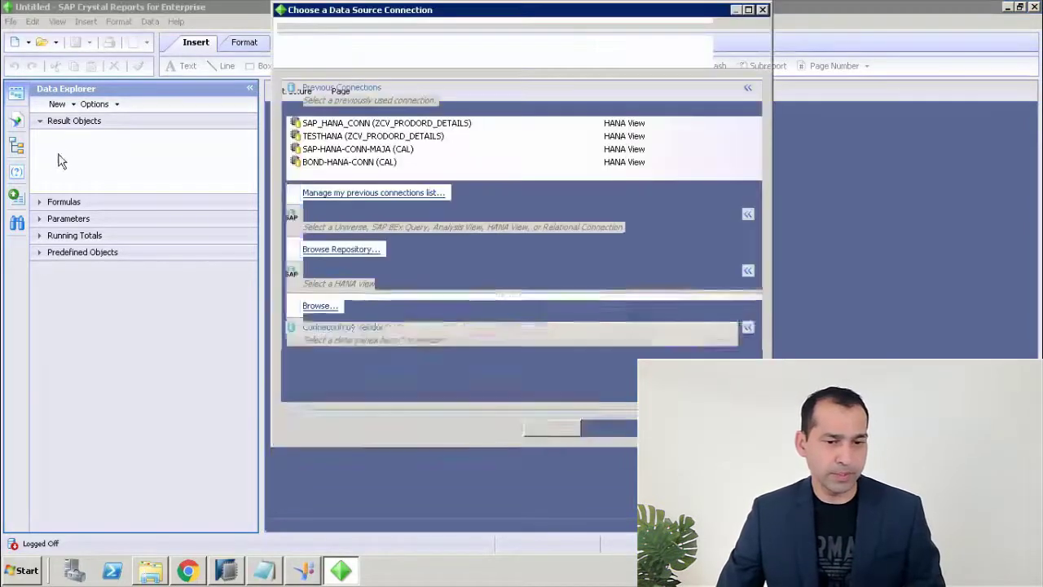
pyautogui.click(359, 254)
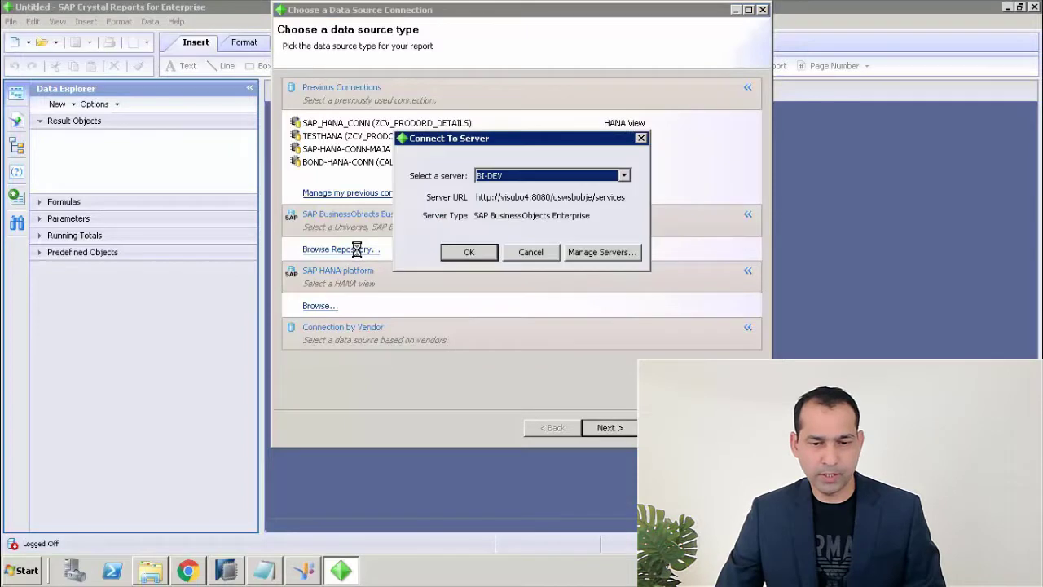
pyautogui.click(517, 178)
pyautogui.click(517, 178)
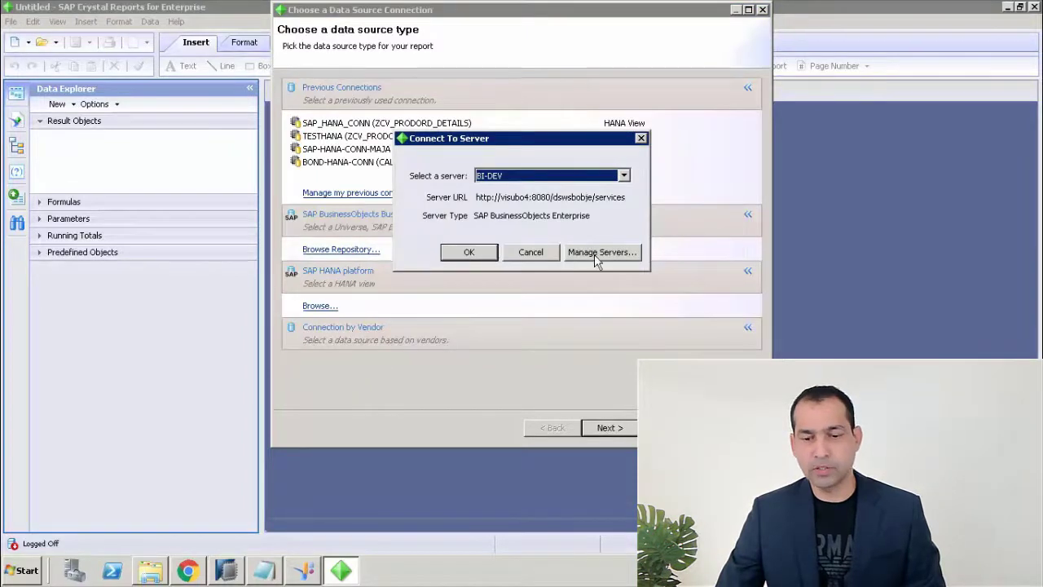
pyautogui.click(600, 253)
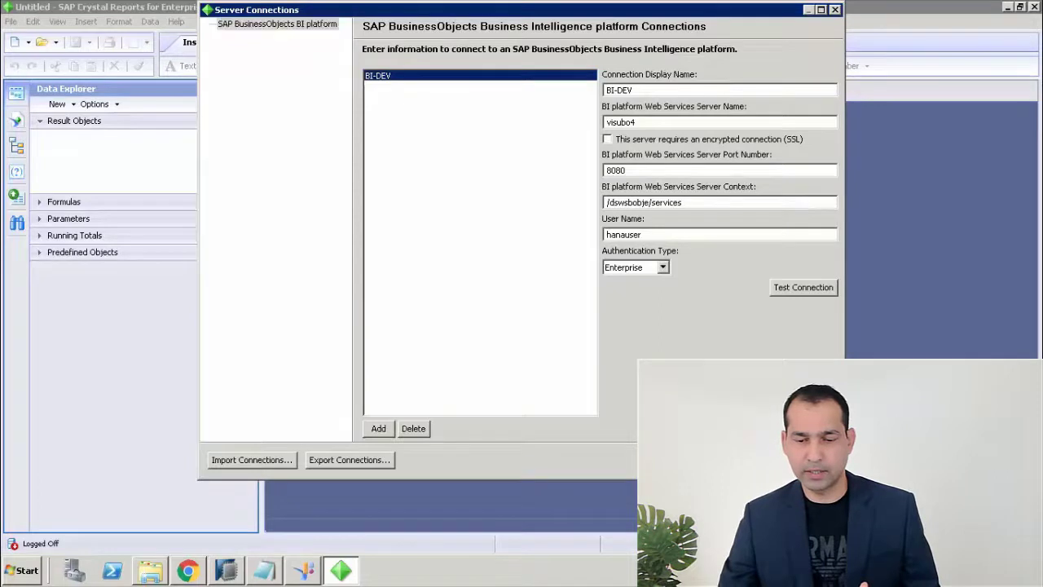
pyautogui.click(725, 460)
pyautogui.click(531, 254)
pyautogui.press('Escape')
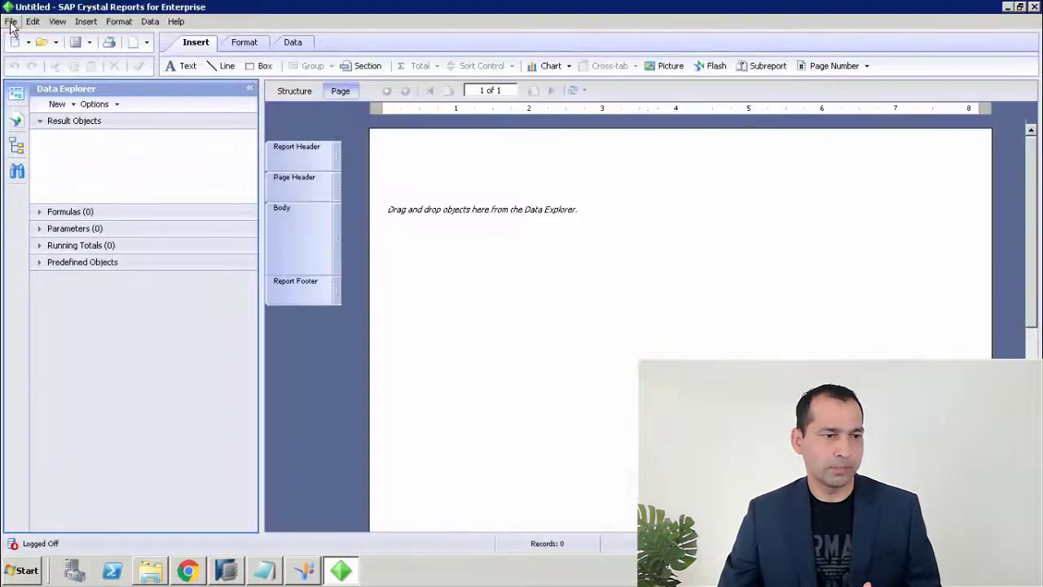
# Step: Open the BI-DEV connection settings from the server log-on and compare its server name with the Central Management Console address in Chrome
pyautogui.click(12, 23)
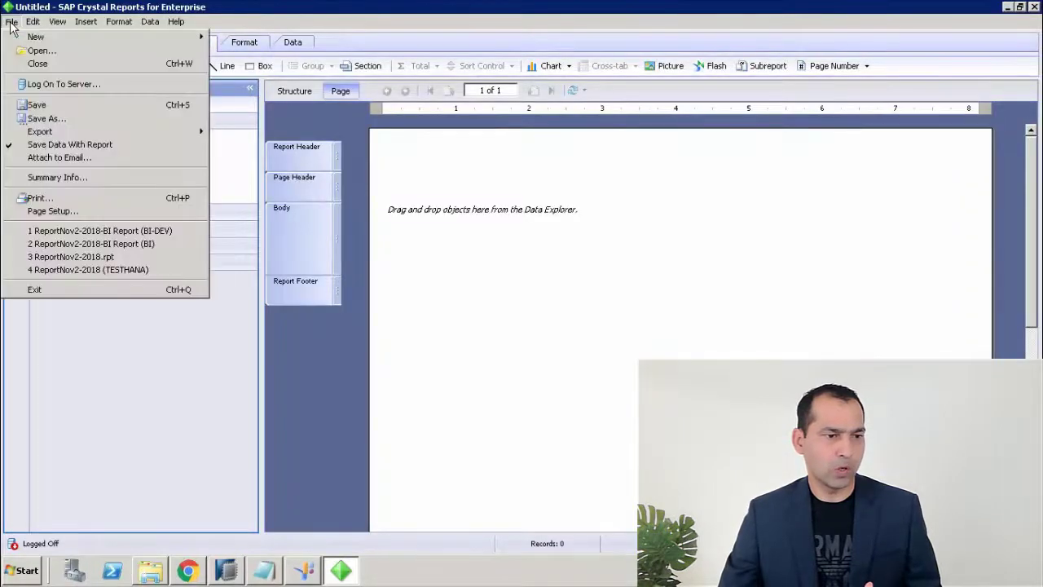
pyautogui.click(39, 85)
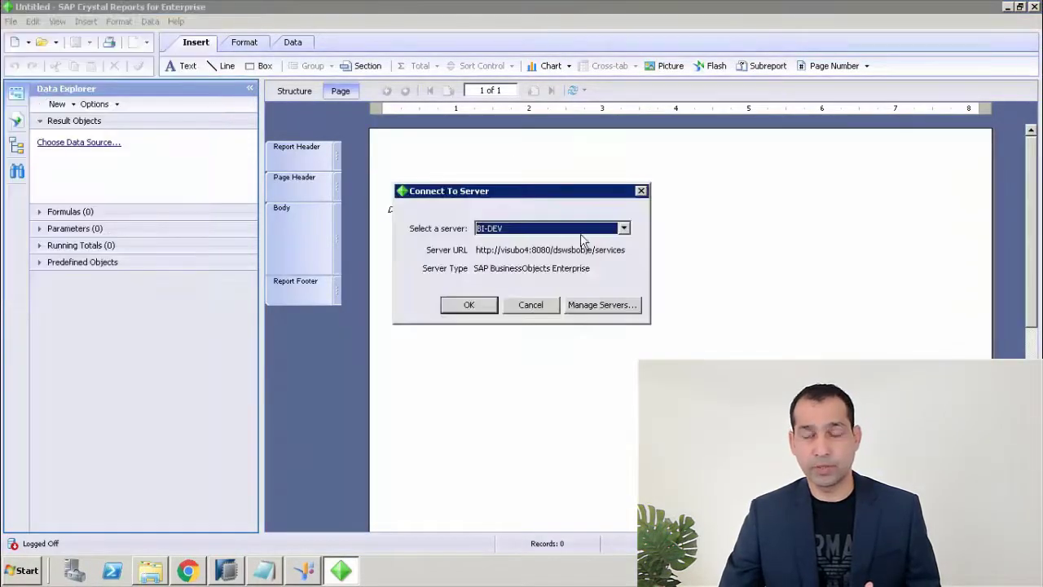
pyautogui.click(624, 313)
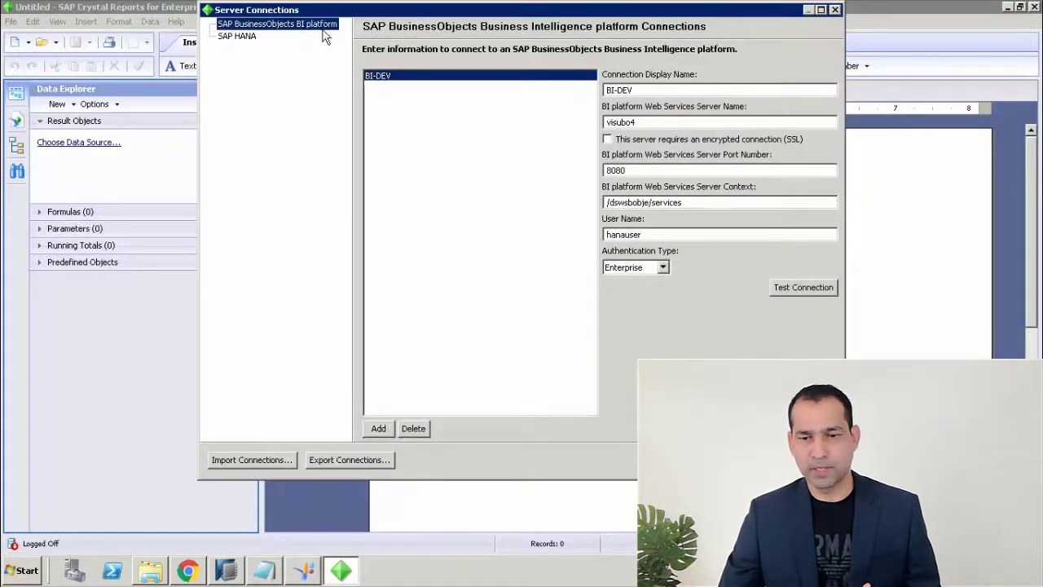
pyautogui.click(644, 90)
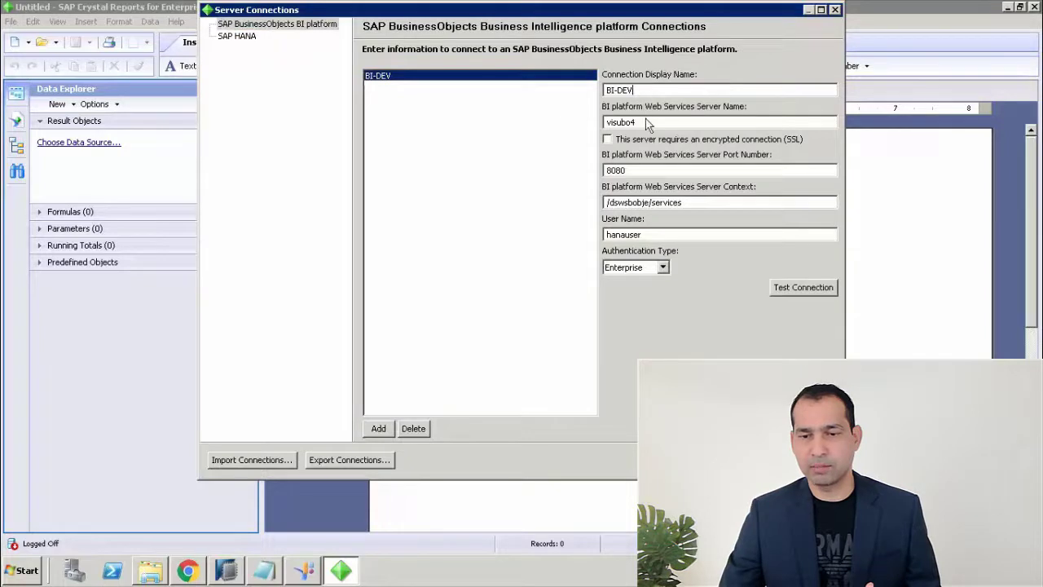
pyautogui.moveTo(647, 121); pyautogui.dragTo(593, 121)
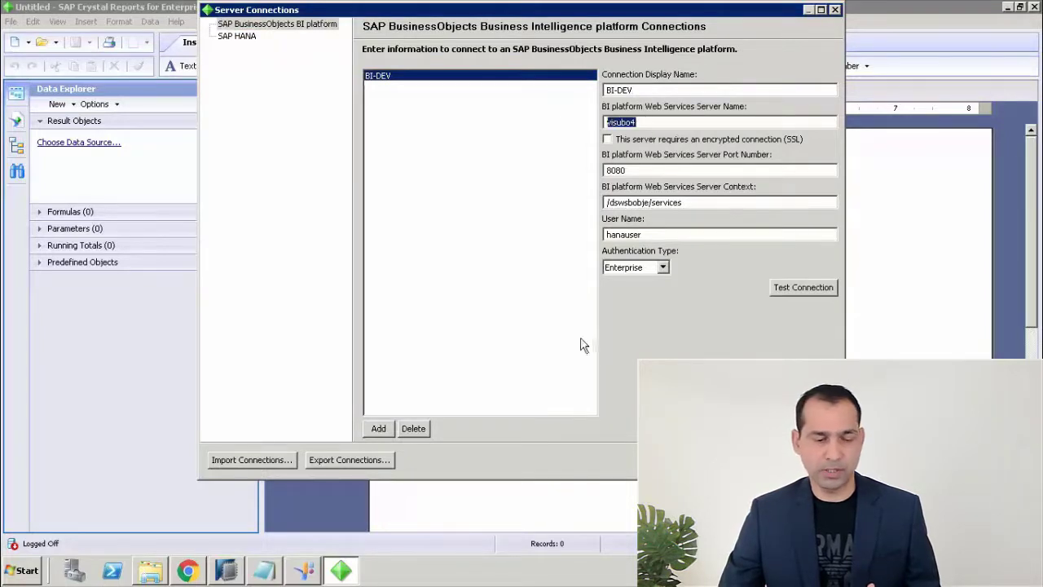
pyautogui.click(195, 573)
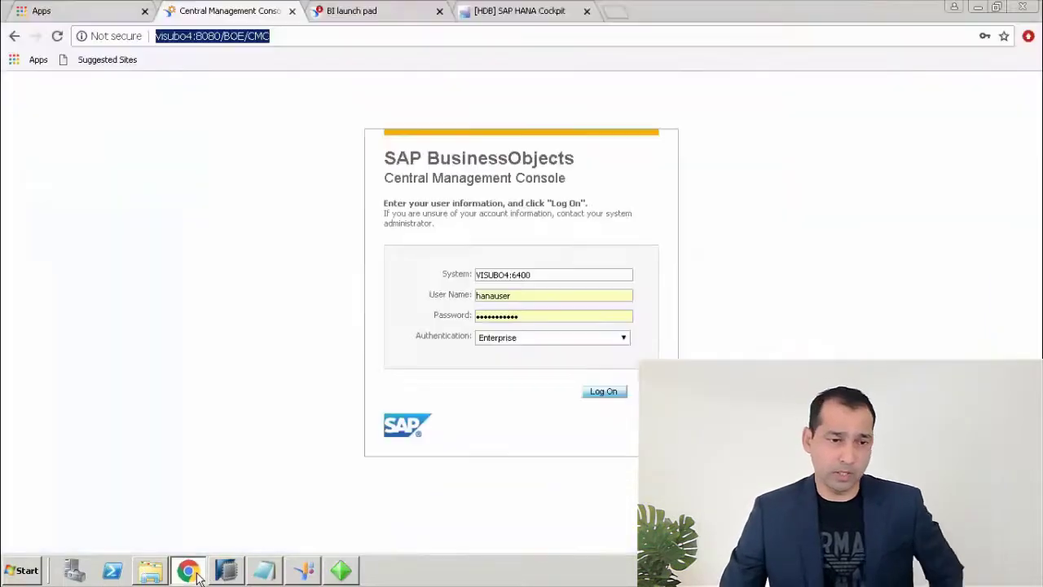
pyautogui.click(340, 570)
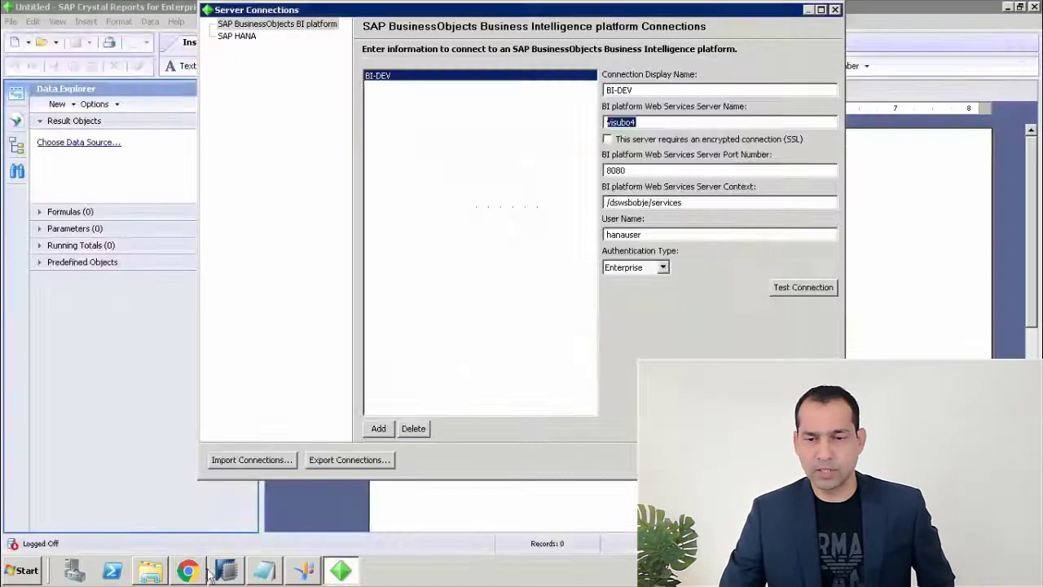
# Step: Examine the BI-DEV connection's port number, encrypted connection (SSL) option and web services server context
pyautogui.click(629, 170)
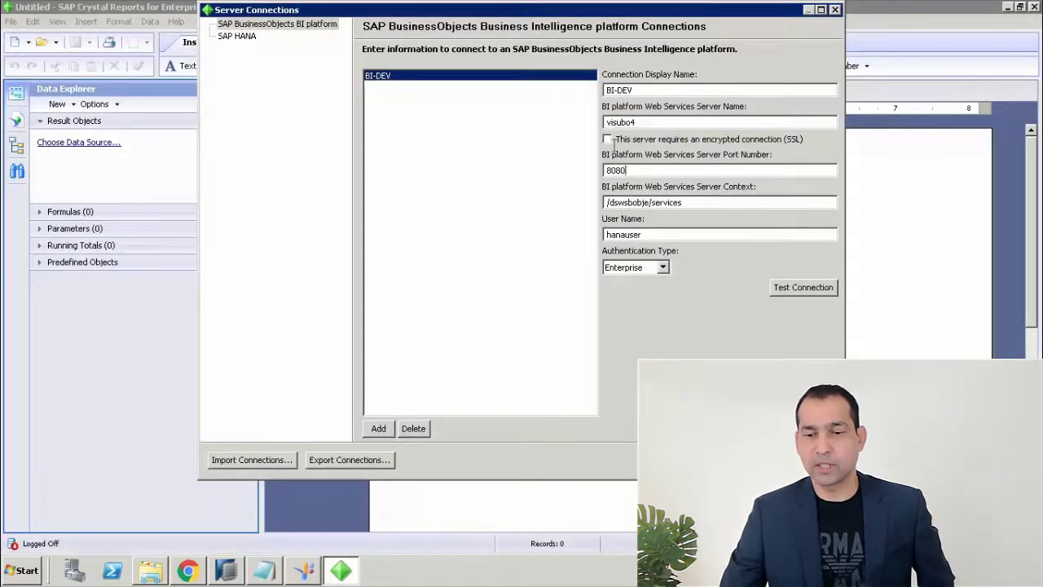
pyautogui.click(608, 140)
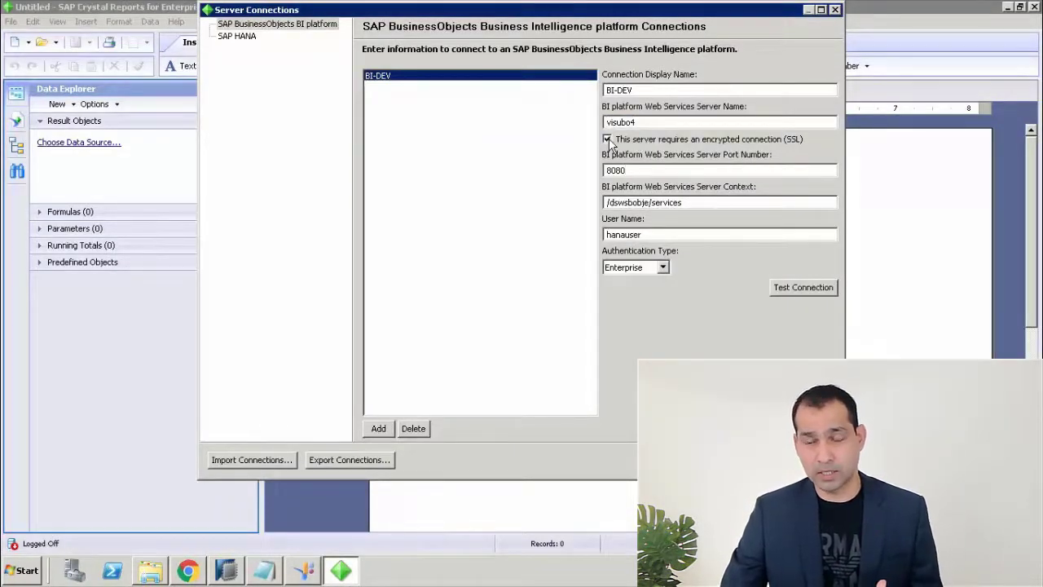
pyautogui.click(608, 140)
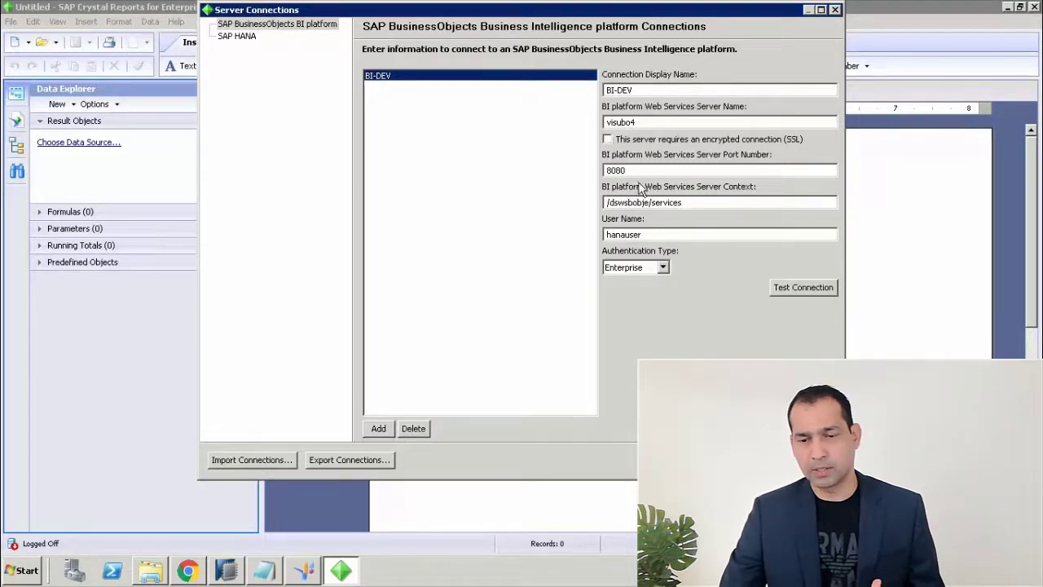
pyautogui.click(644, 173)
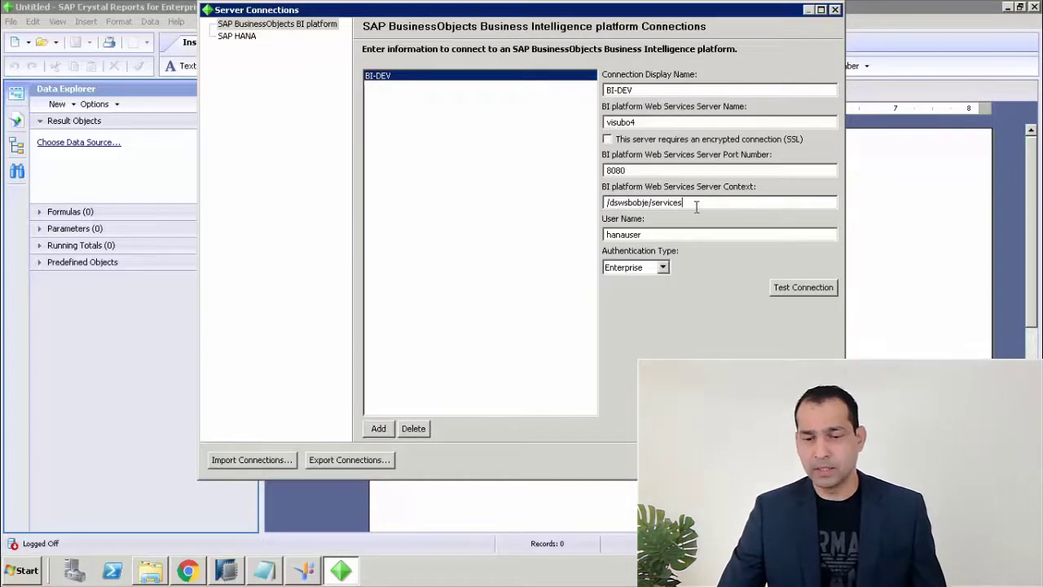
# Step: Test the BI-DEV connection with the account password, close the connection settings and log on to the BI-DEV server with the password
pyautogui.click(803, 288)
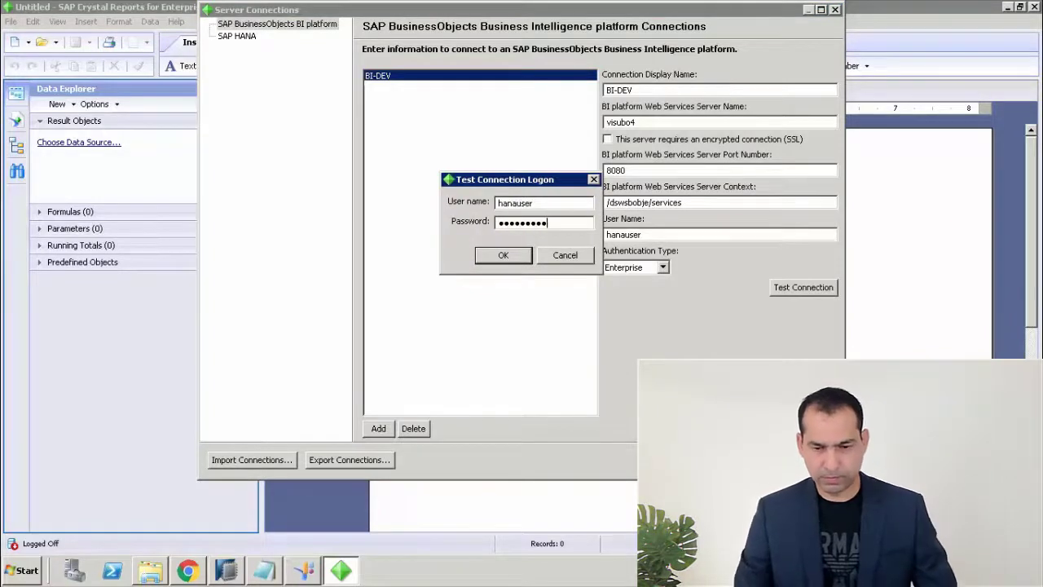
pyautogui.press('Return')
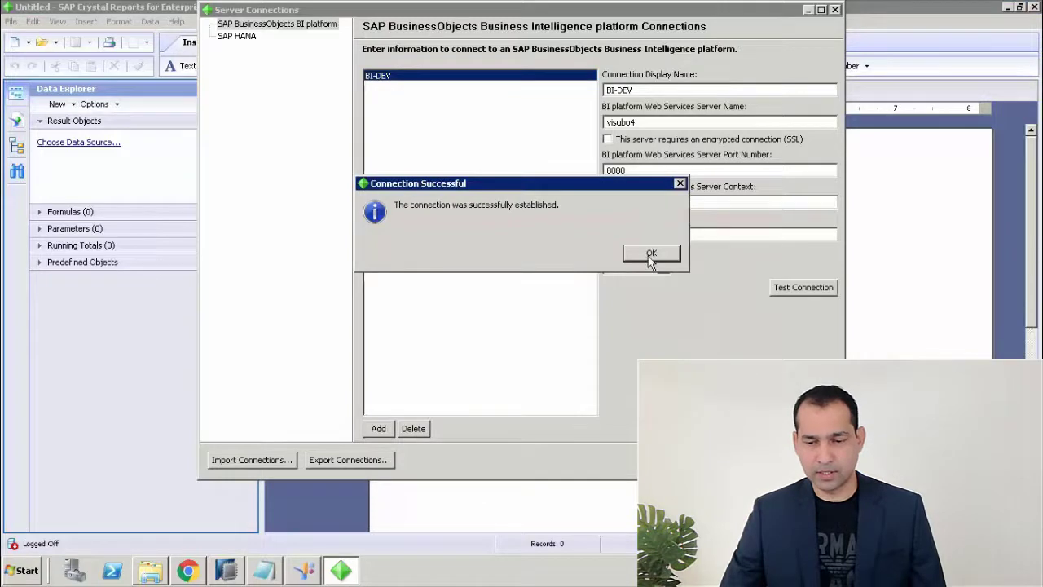
pyautogui.click(651, 255)
pyautogui.click(803, 459)
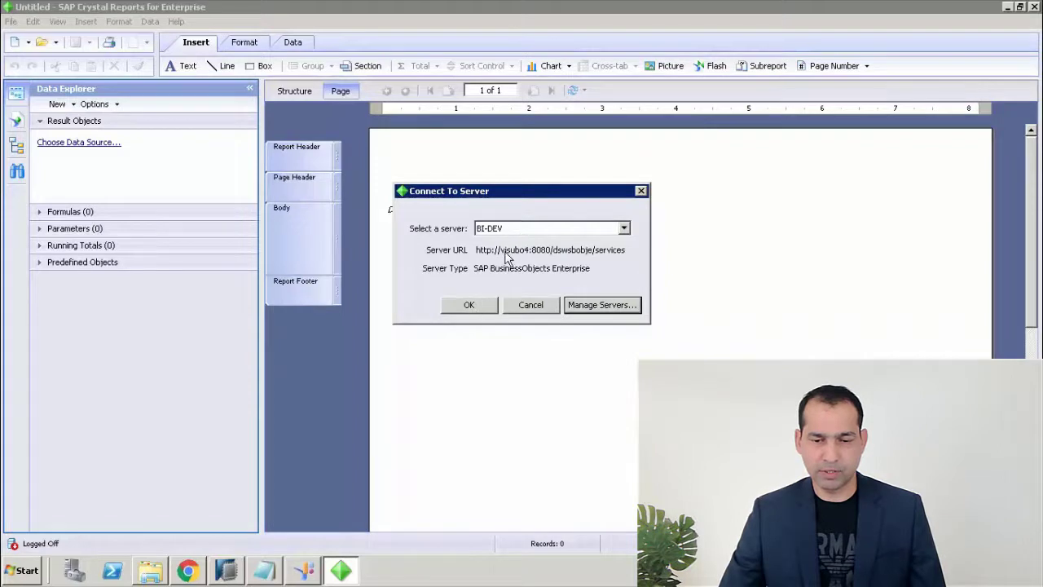
pyautogui.click(469, 306)
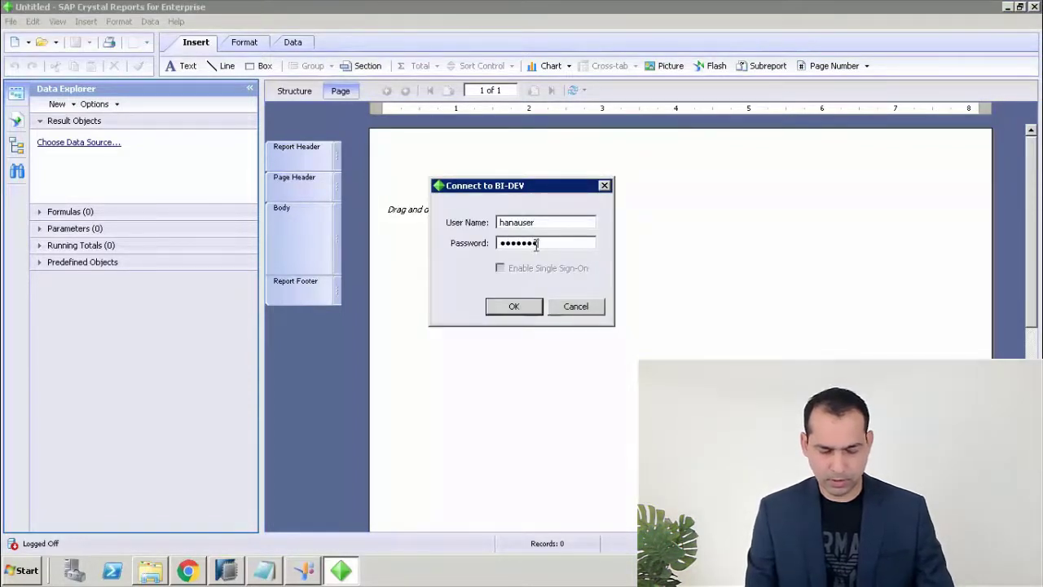
pyautogui.press('Return')
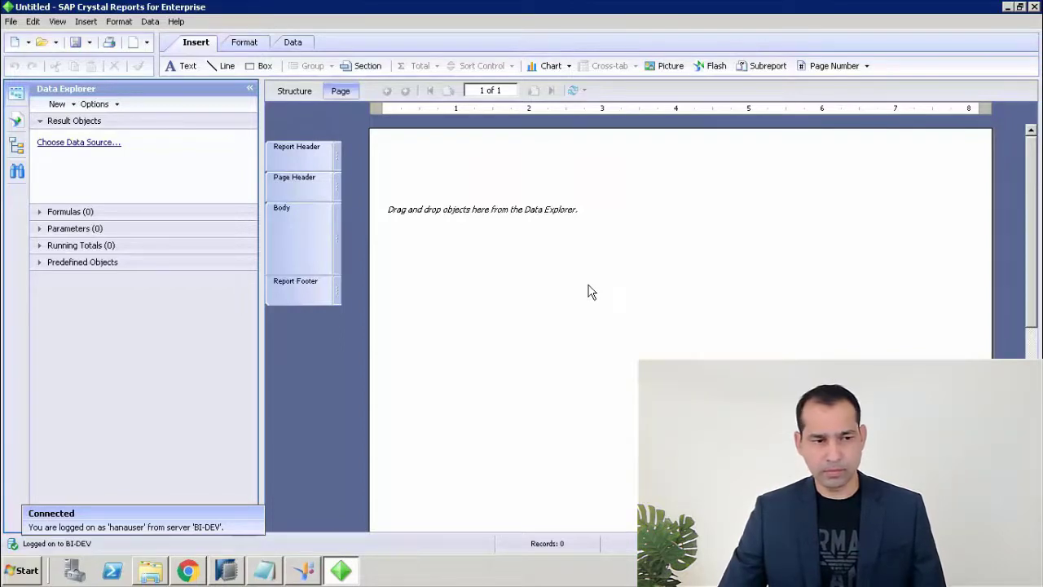
# Step: Browse the repository for the report's data source, using the HANA View type and the BOND2-HANA-CONN connection in CommonConnections > BOND-V2
pyautogui.click(92, 150)
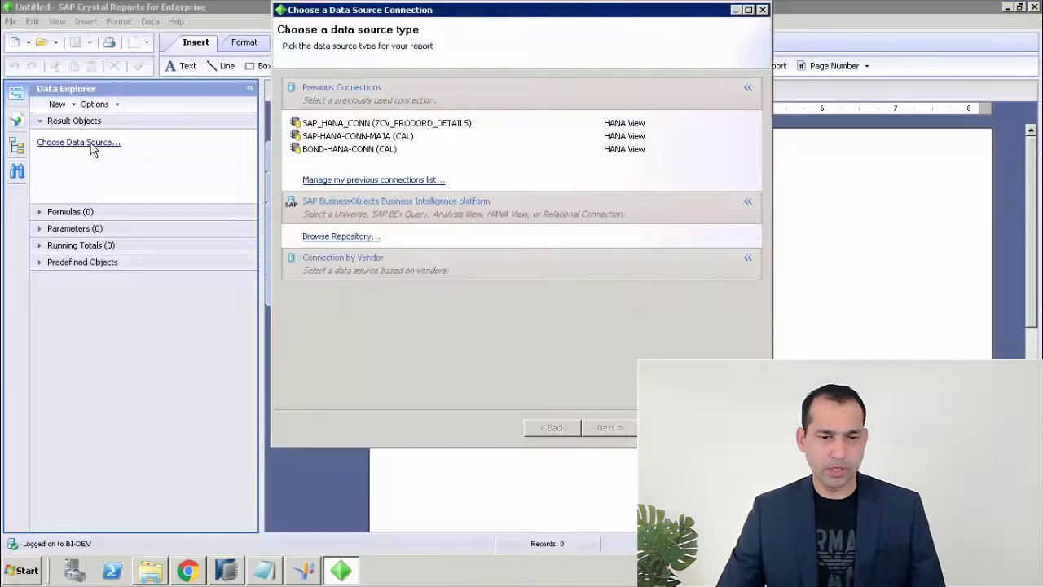
pyautogui.click(358, 238)
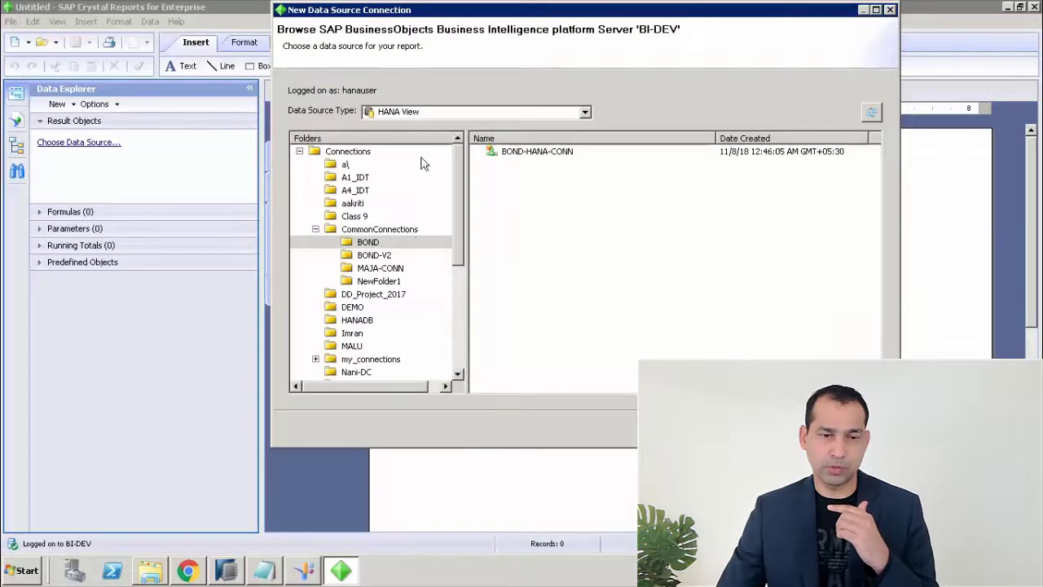
pyautogui.click(439, 114)
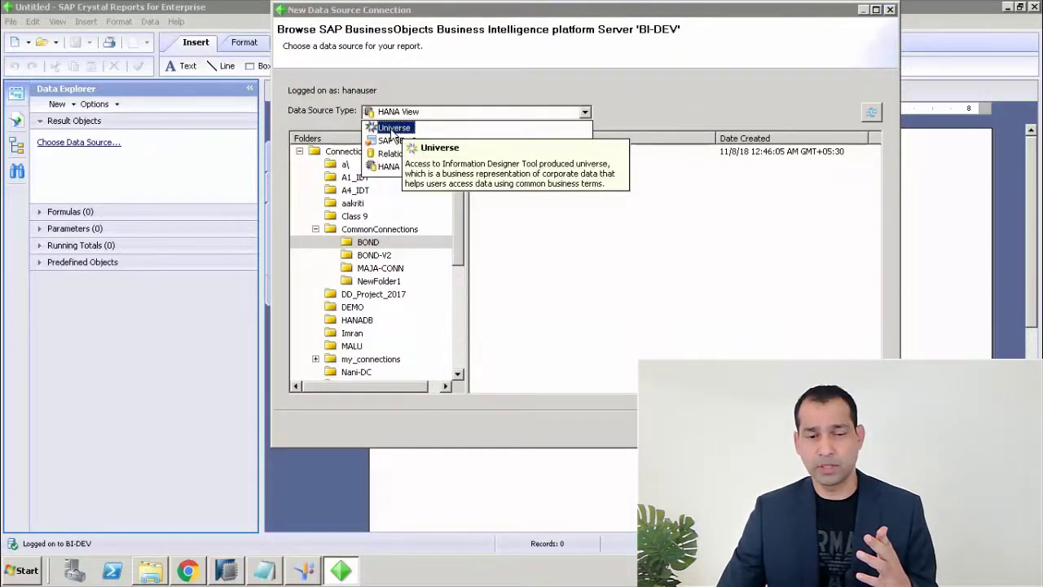
pyautogui.click(388, 167)
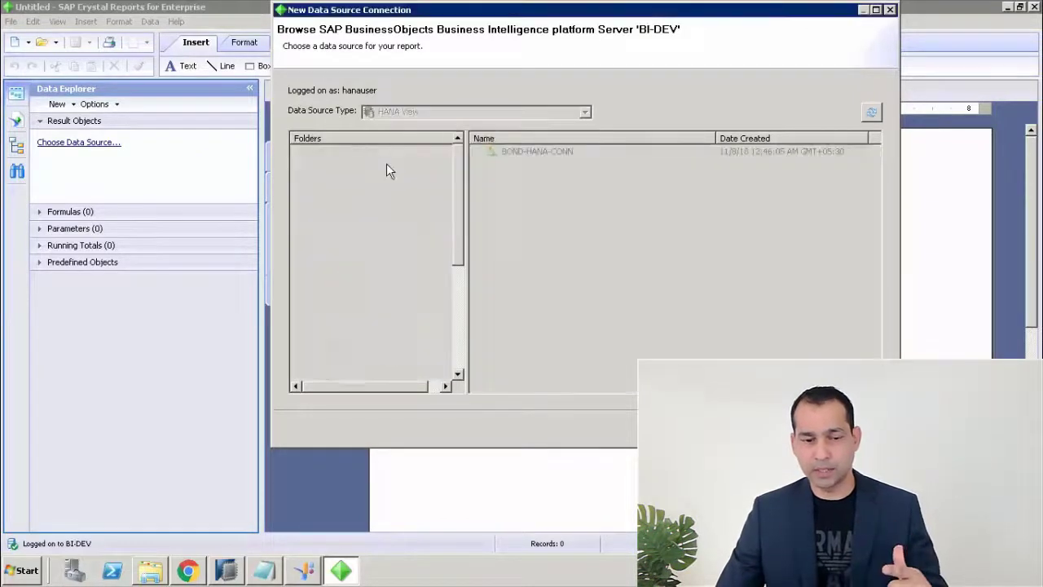
pyautogui.click(380, 257)
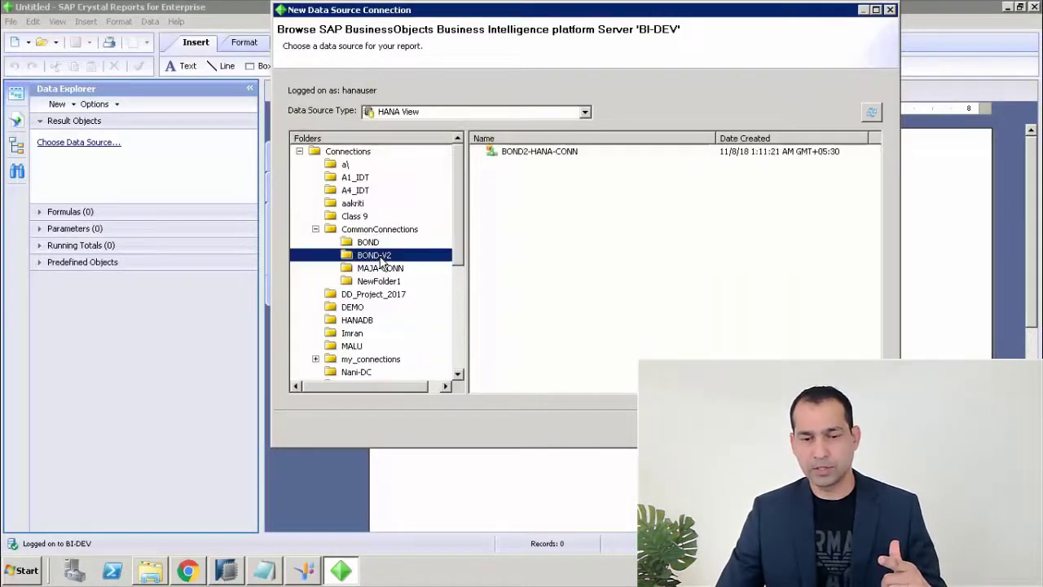
pyautogui.click(525, 155)
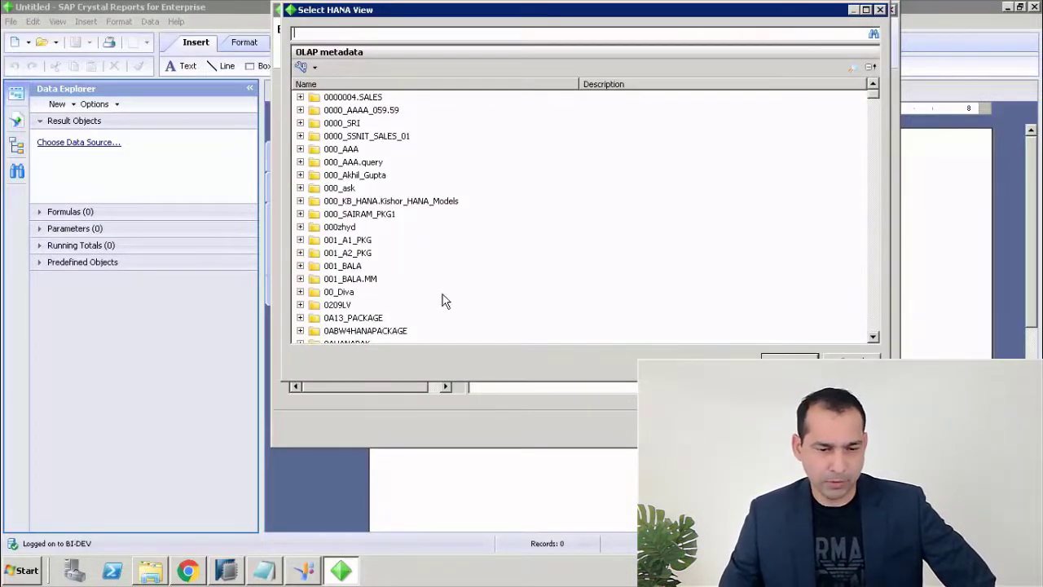
# Step: Choose the CAL view from the 0AHANAPAK package as the HANA view for the query
pyautogui.click(350, 280)
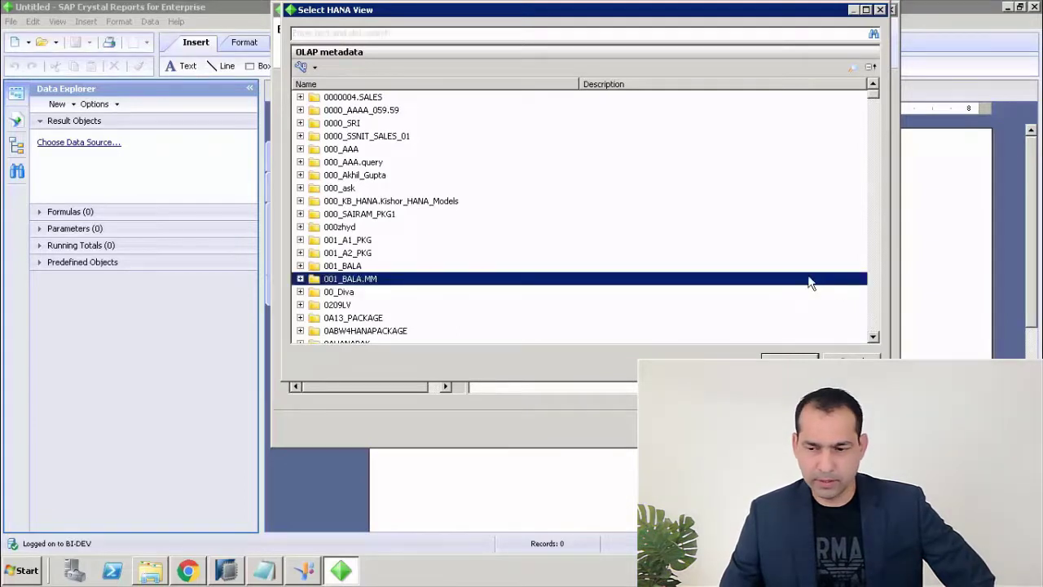
pyautogui.click(871, 318)
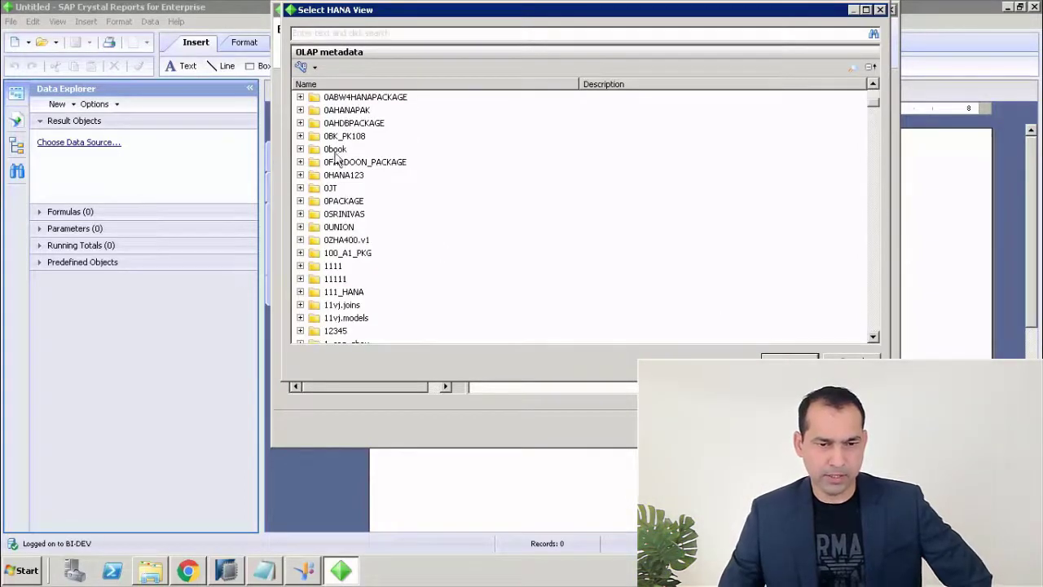
pyautogui.click(300, 110)
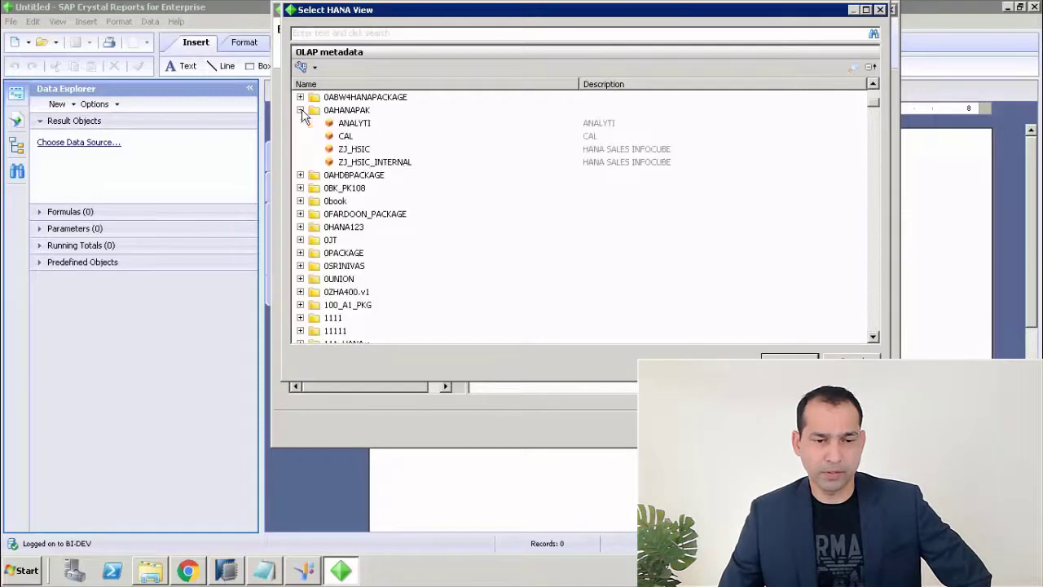
pyautogui.click(346, 136)
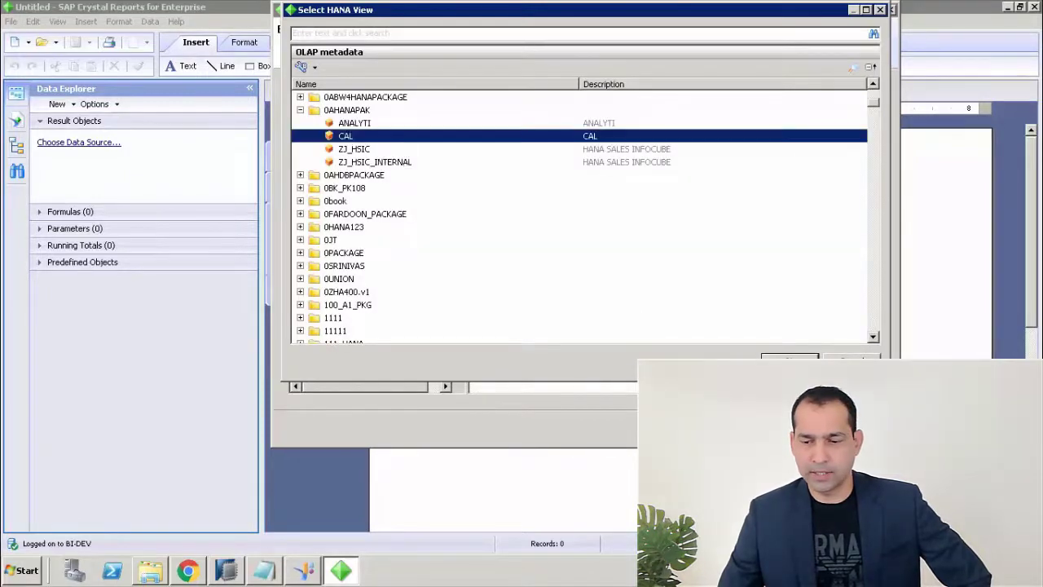
pyautogui.press('Return')
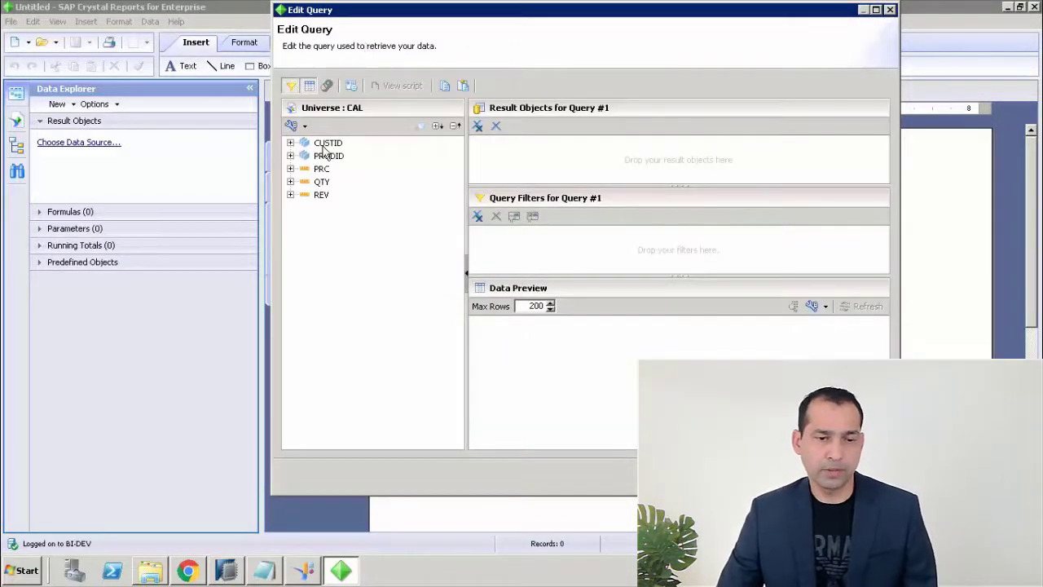
# Step: Add CUSTID, PRODID, PRC and PRC Formatted Value to the query's result objects, refresh the data preview and finish the query
pyautogui.click(290, 144)
pyautogui.doubleClick(343, 156)
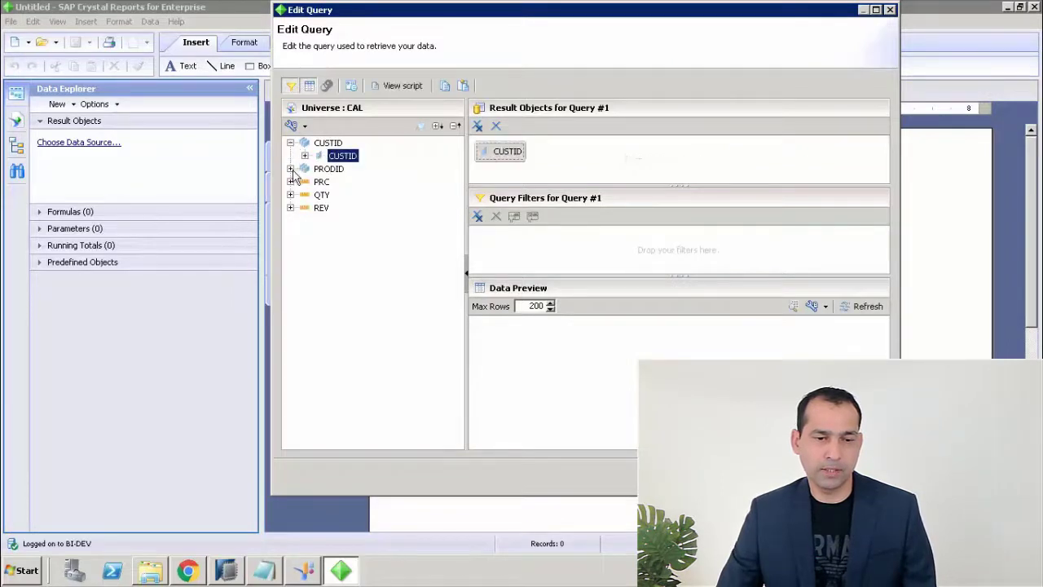
pyautogui.click(291, 169)
pyautogui.doubleClick(342, 182)
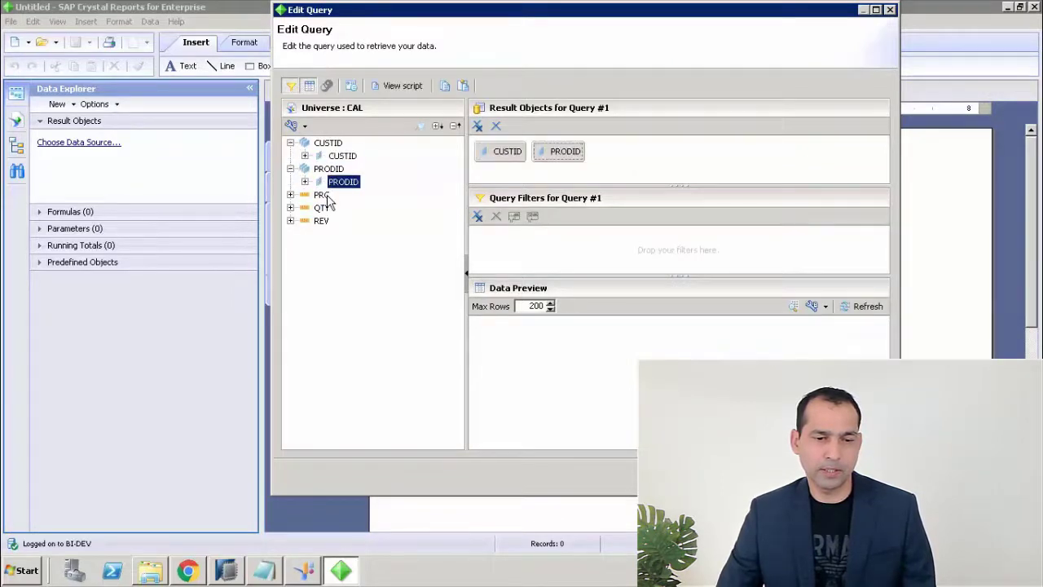
pyautogui.click(291, 195)
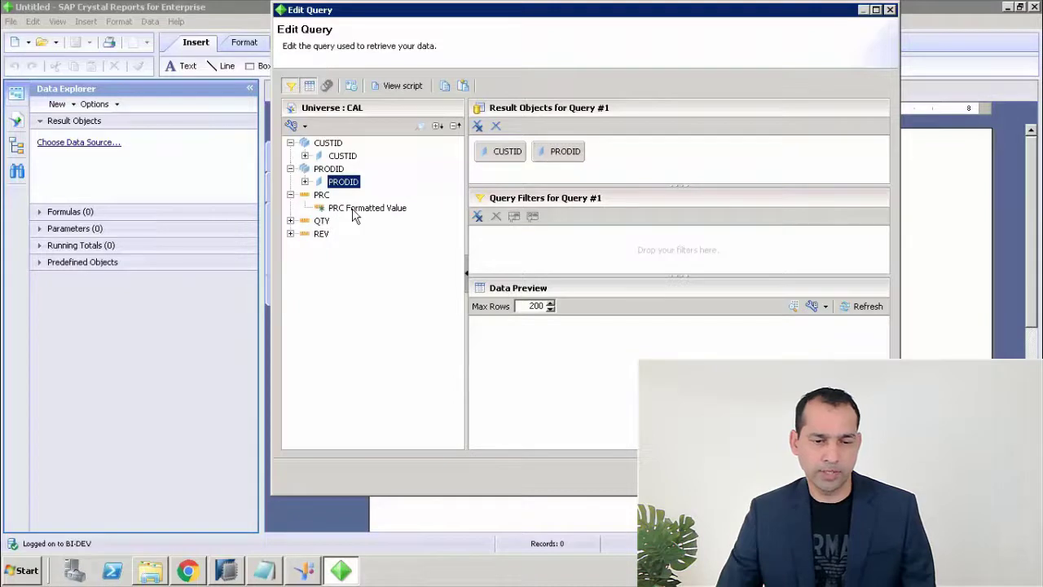
pyautogui.doubleClick(359, 208)
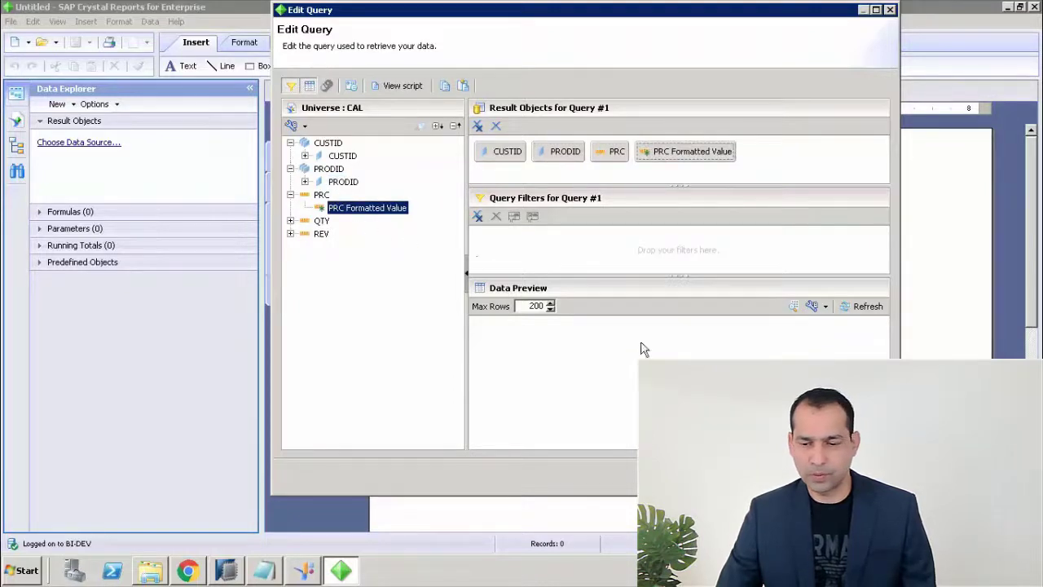
pyautogui.click(864, 308)
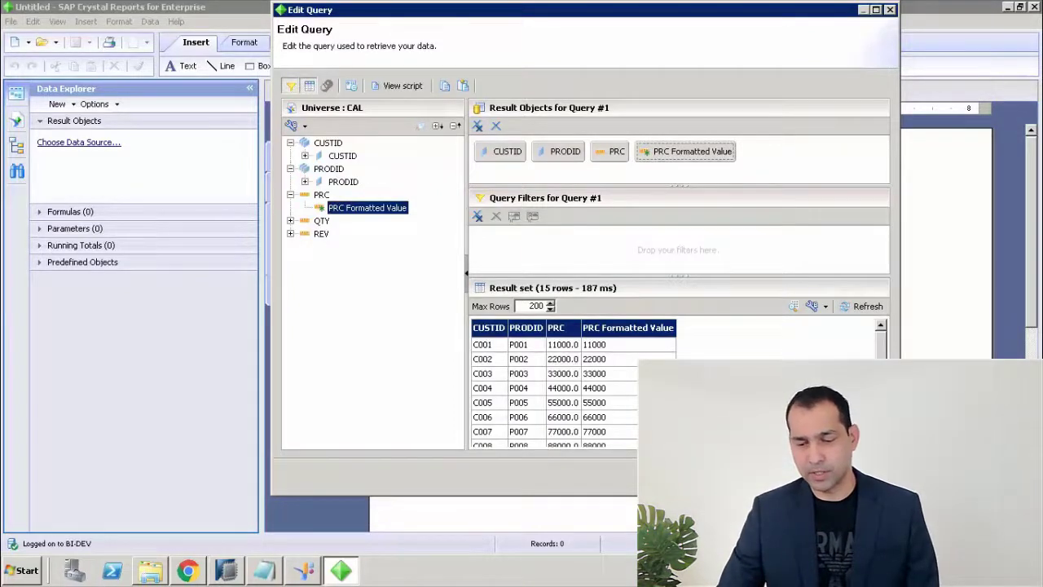
pyautogui.press('Return')
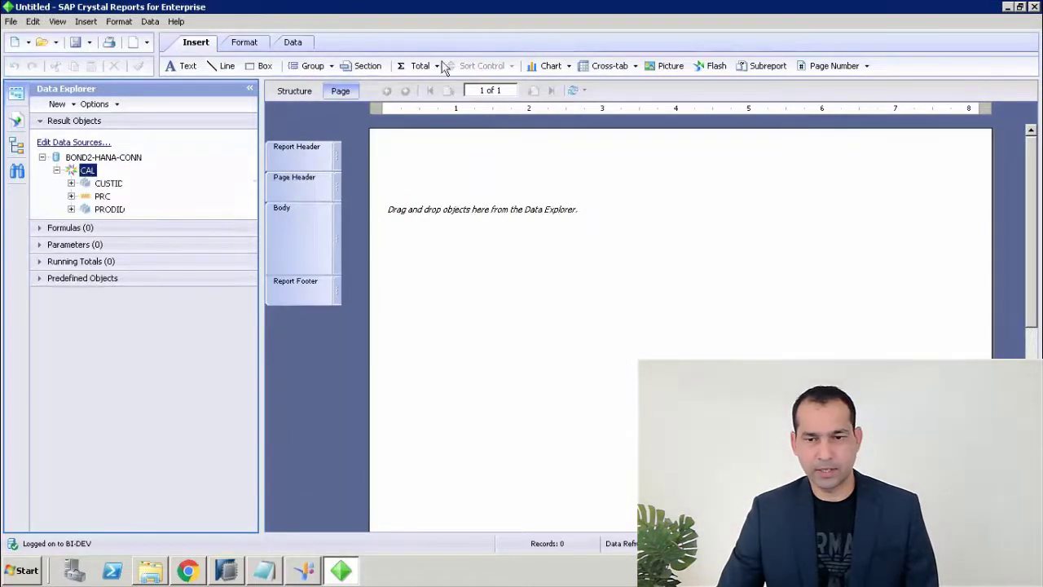
# Step: Set up a cross-tab with PRODID as the column and CUSTID as the row
pyautogui.click(604, 68)
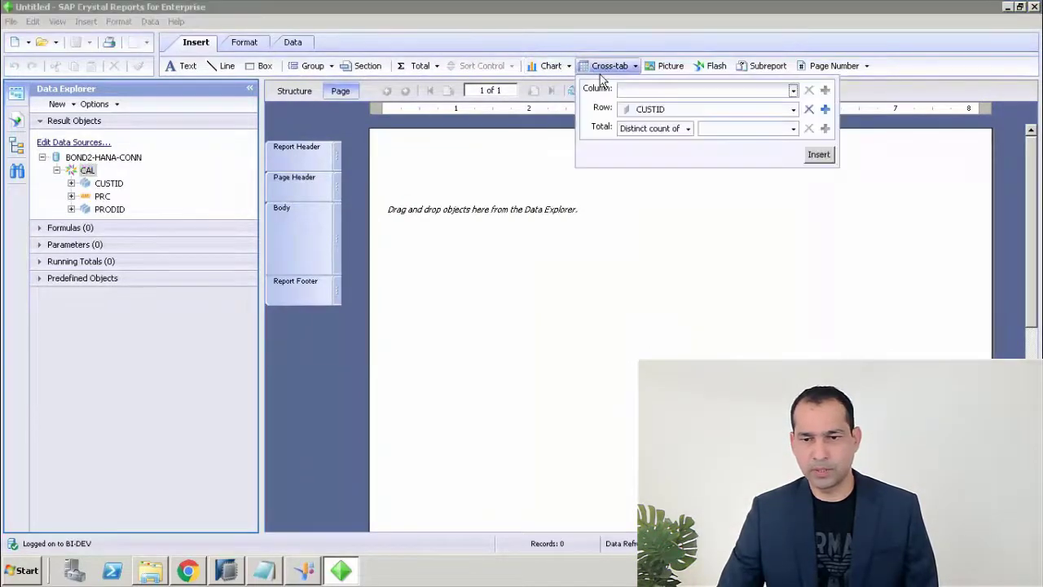
pyautogui.click(792, 91)
pyautogui.press('Down')
pyautogui.press('Down')
pyautogui.press('Down')
pyautogui.press('Return')
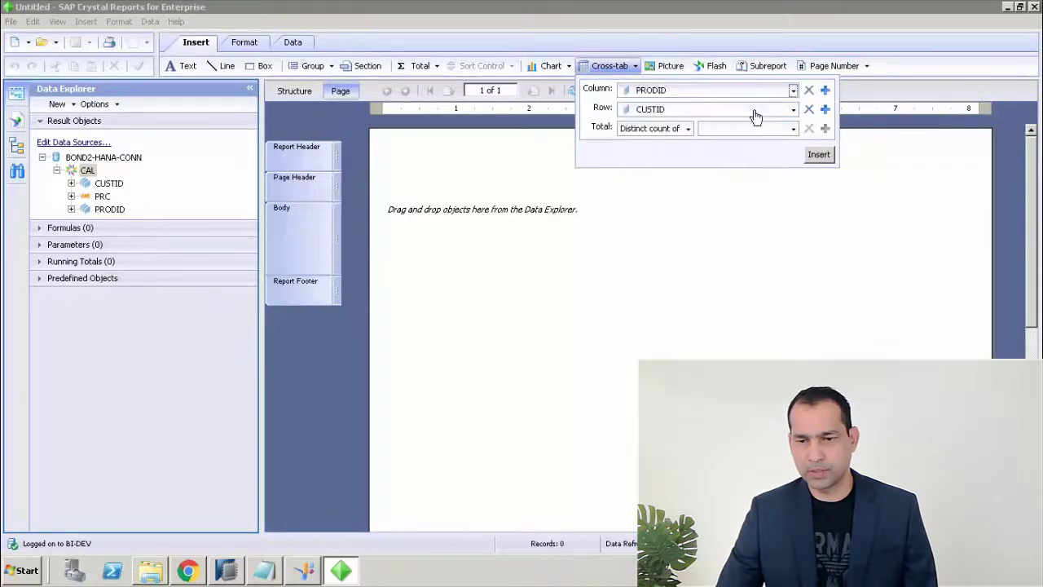
# Step: Set the cross-tab total to Sum of PRC and place the cross-tab at the upper-left corner of the Report Header
pyautogui.click(683, 130)
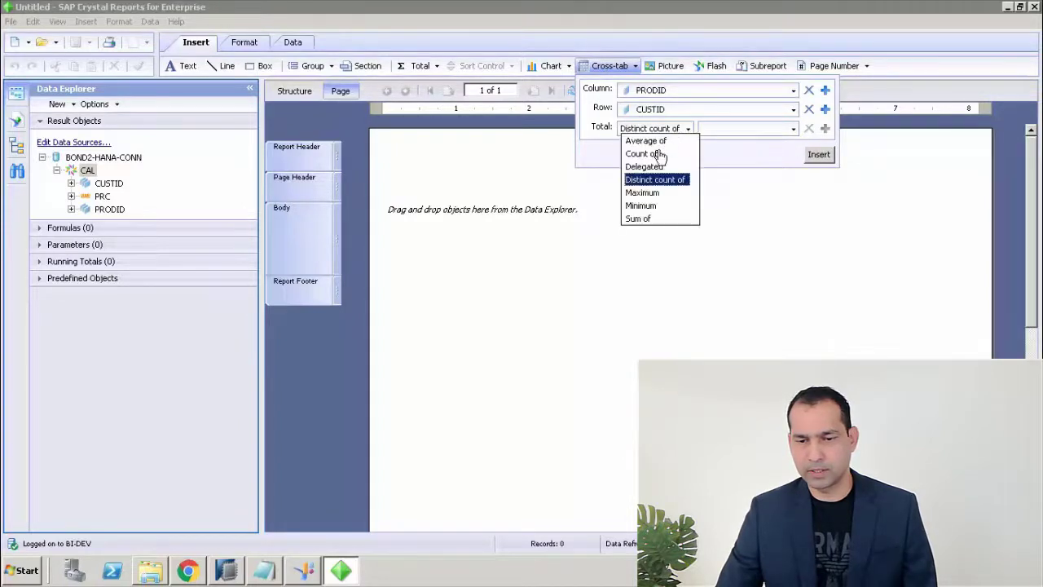
pyautogui.click(642, 220)
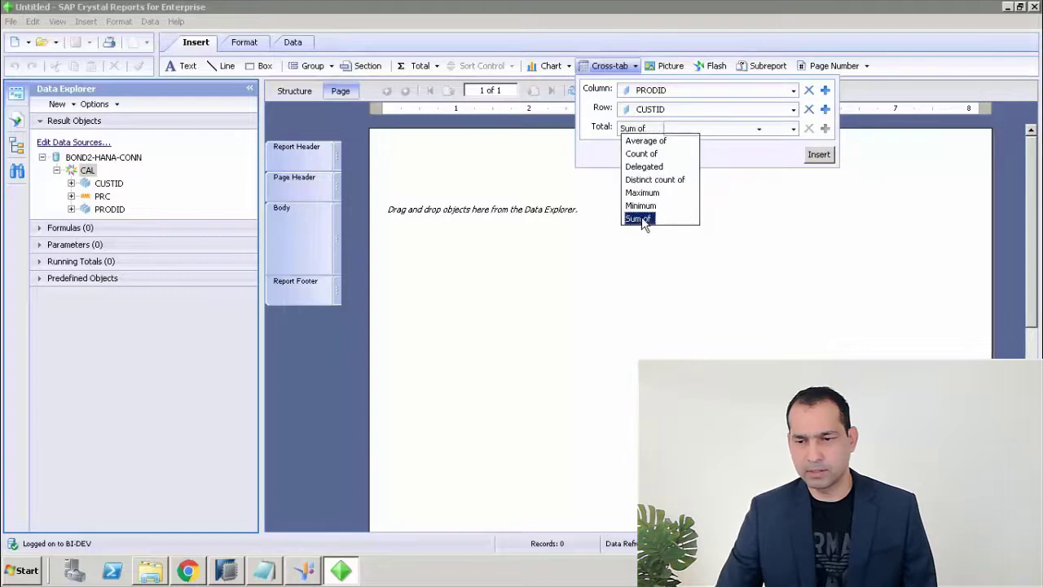
pyautogui.click(759, 129)
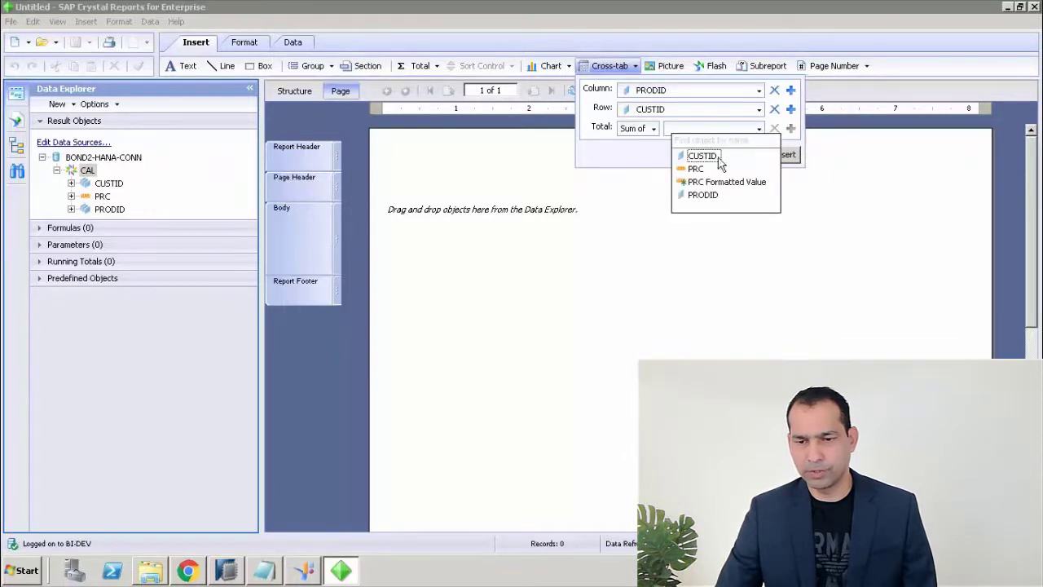
pyautogui.click(695, 170)
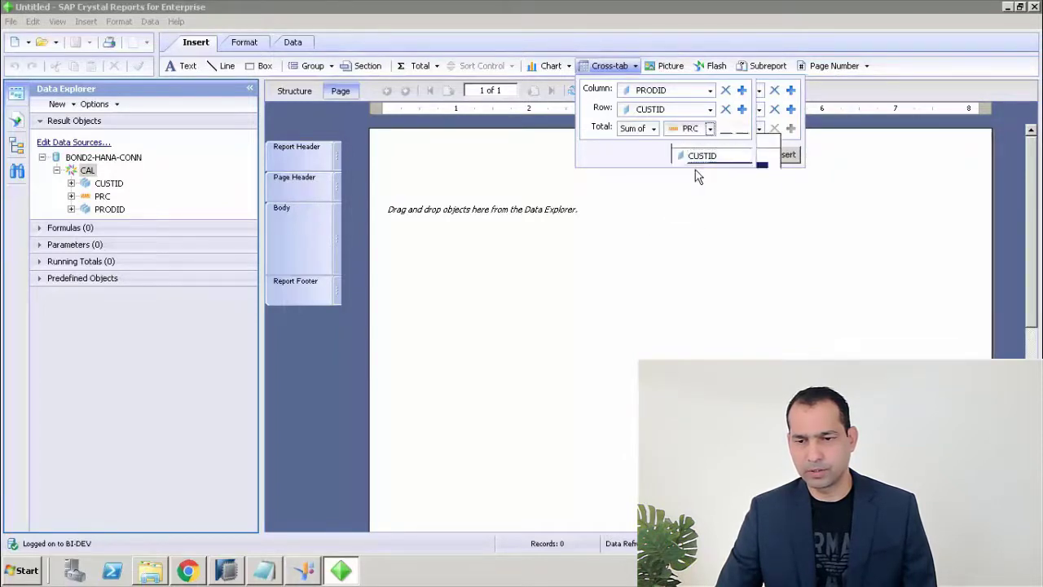
pyautogui.click(736, 154)
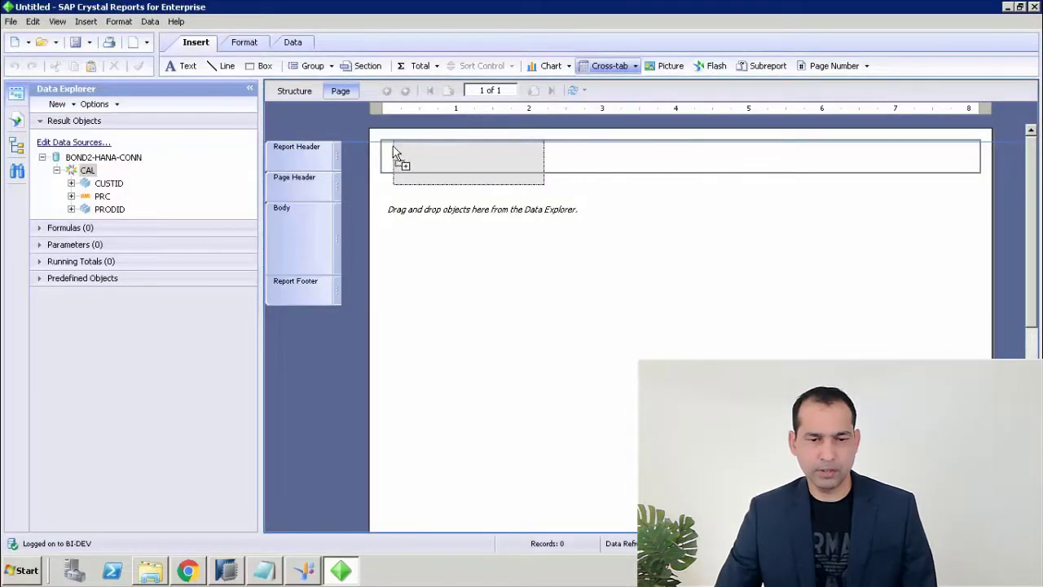
pyautogui.click(392, 145)
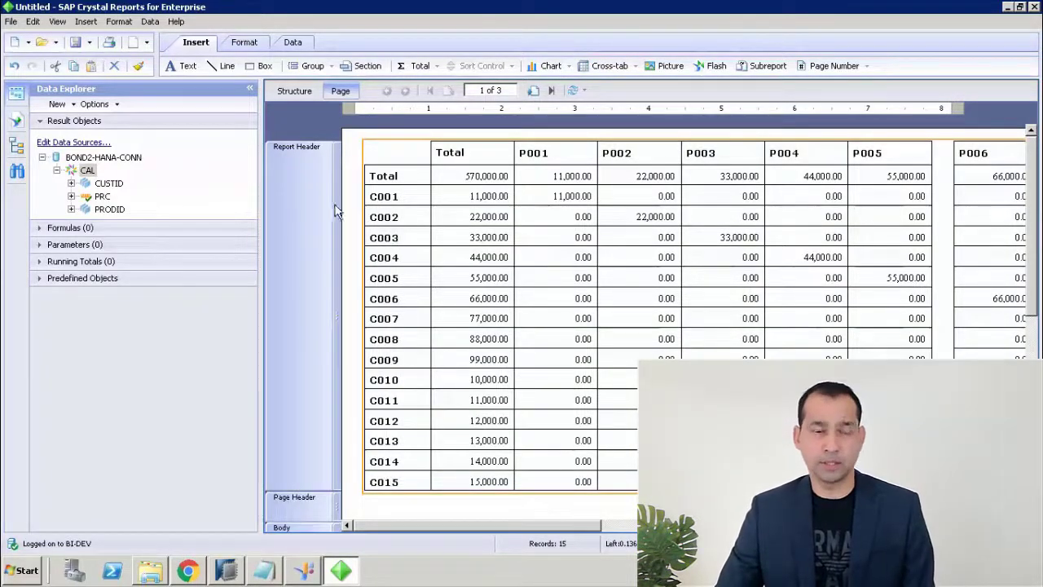
pyautogui.click(76, 45)
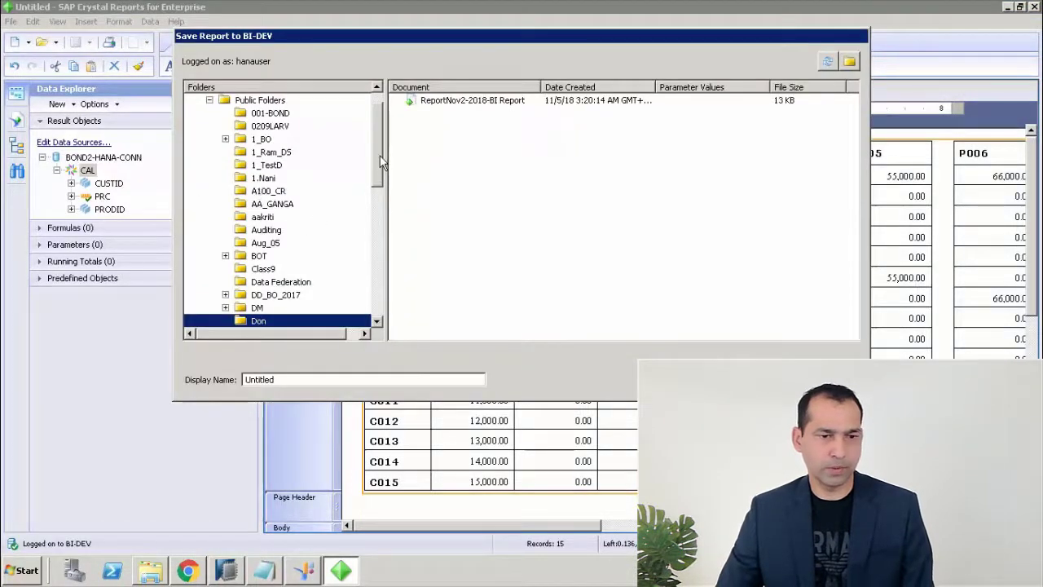
pyautogui.scroll(1, 380, 122)
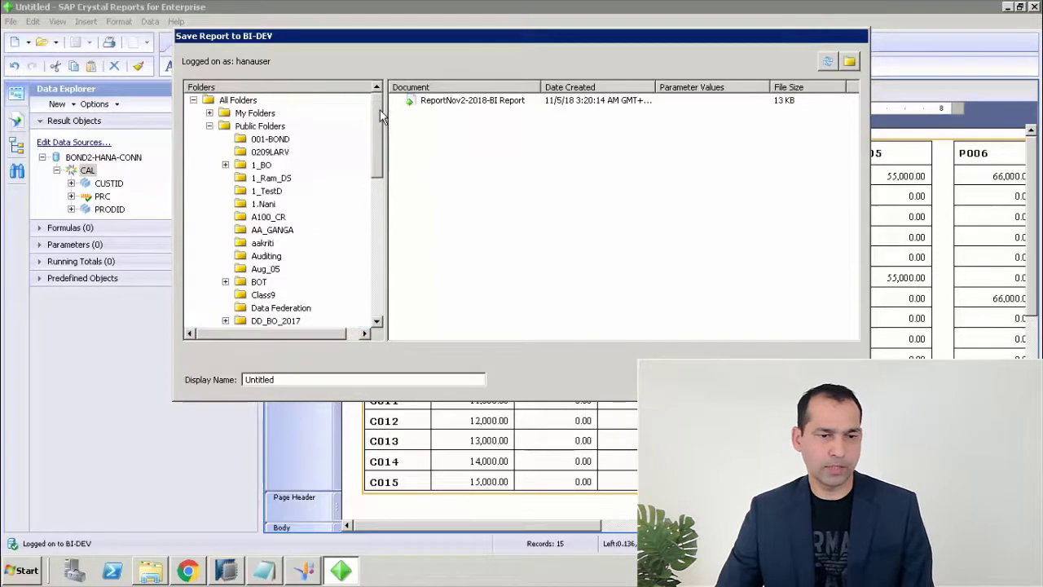
pyautogui.click(213, 127)
pyautogui.click(209, 113)
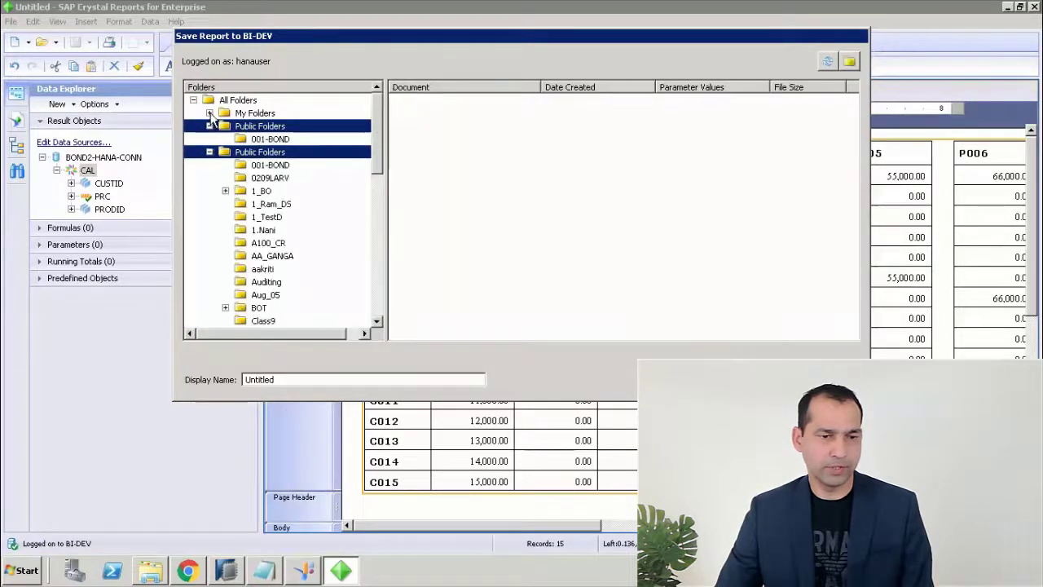
pyautogui.click(210, 113)
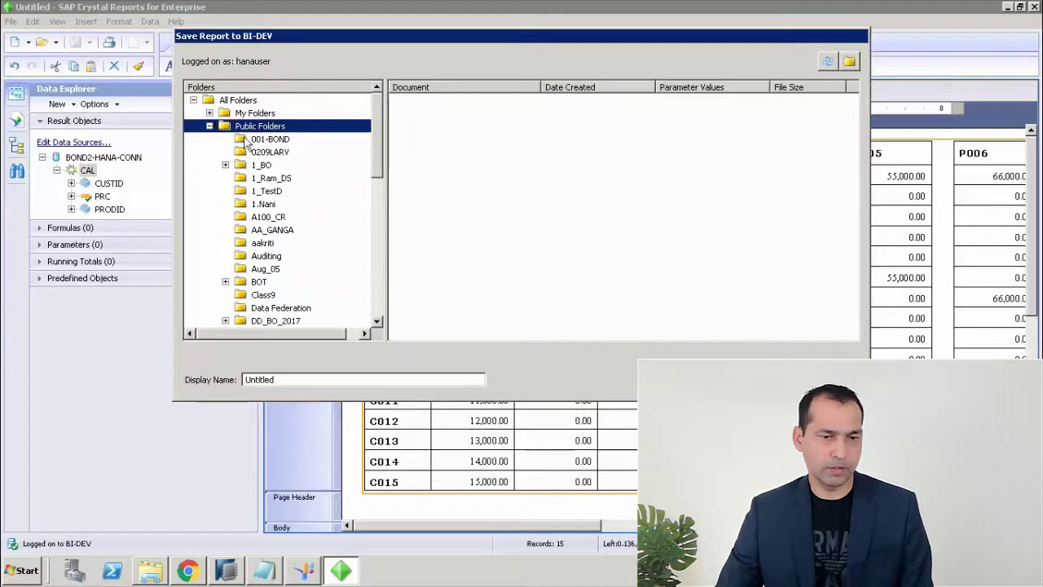
# Step: Switch to Chrome, log on to the Central Management Console with the prefilled credentials and open its Folders area
pyautogui.click(201, 574)
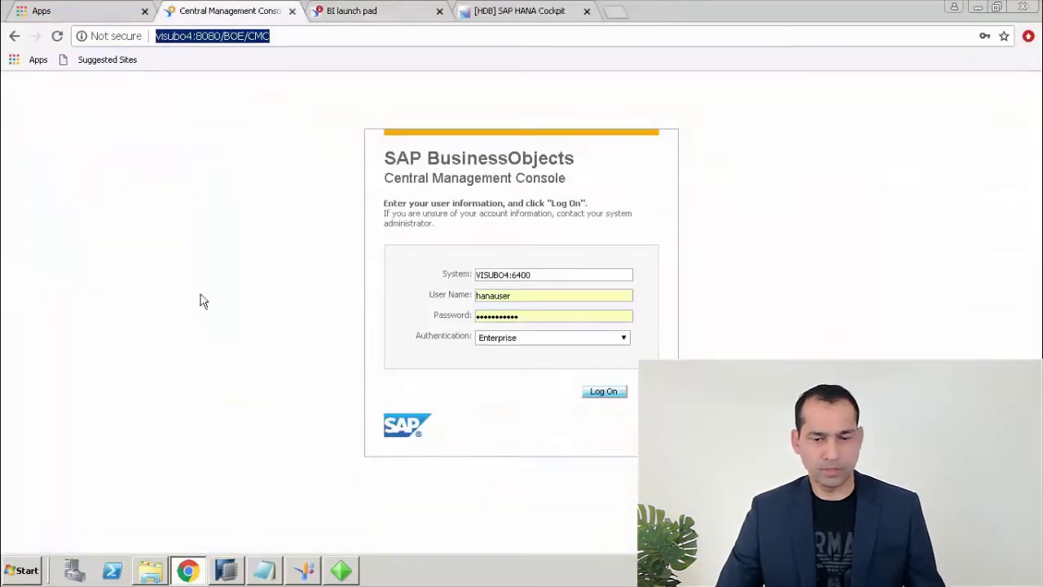
pyautogui.click(603, 393)
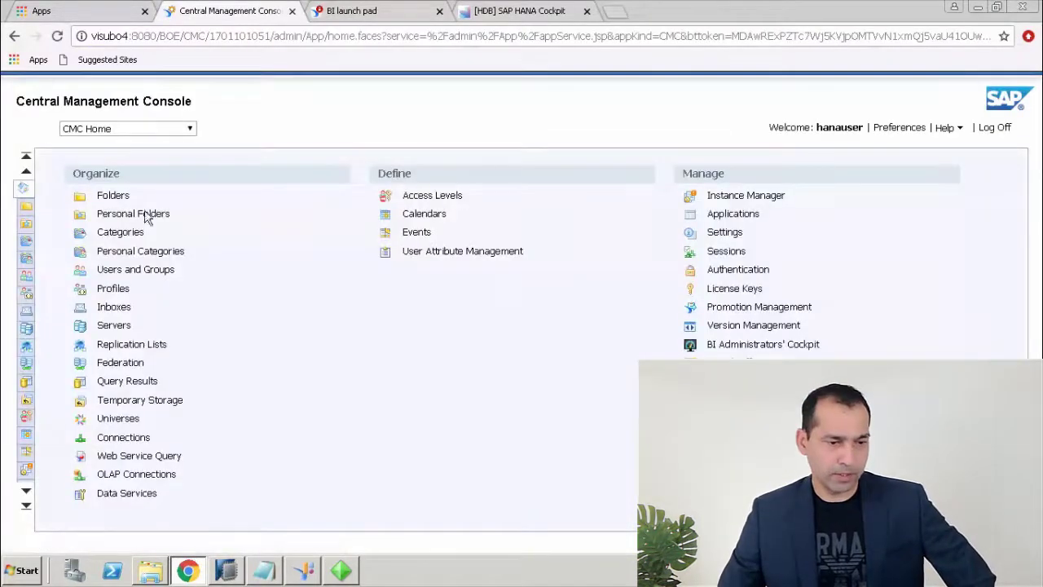
pyautogui.click(112, 196)
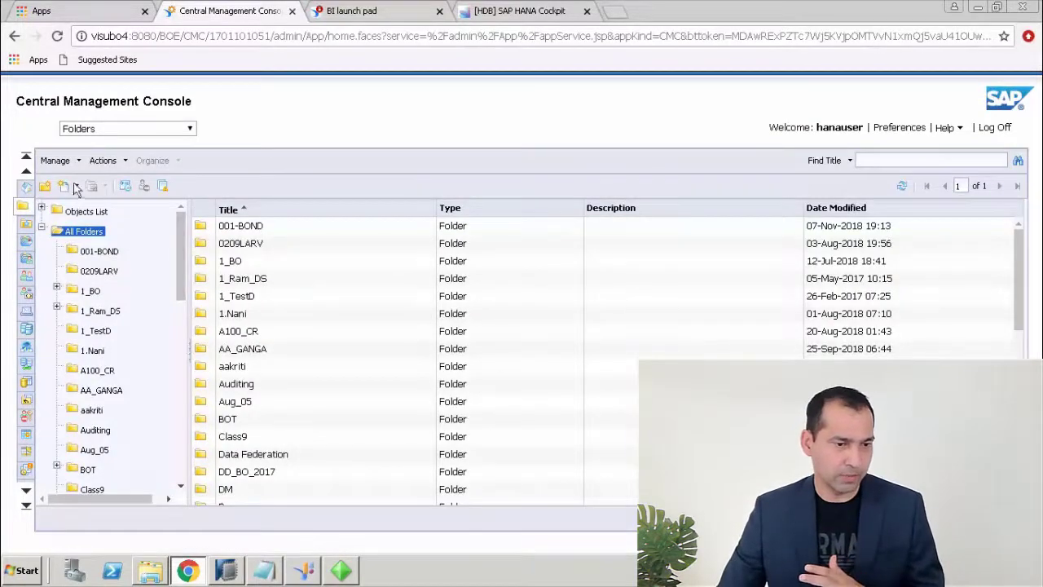
# Step: Create a new folder named BOND-REPORTS under All Folders and select it
pyautogui.click(45, 188)
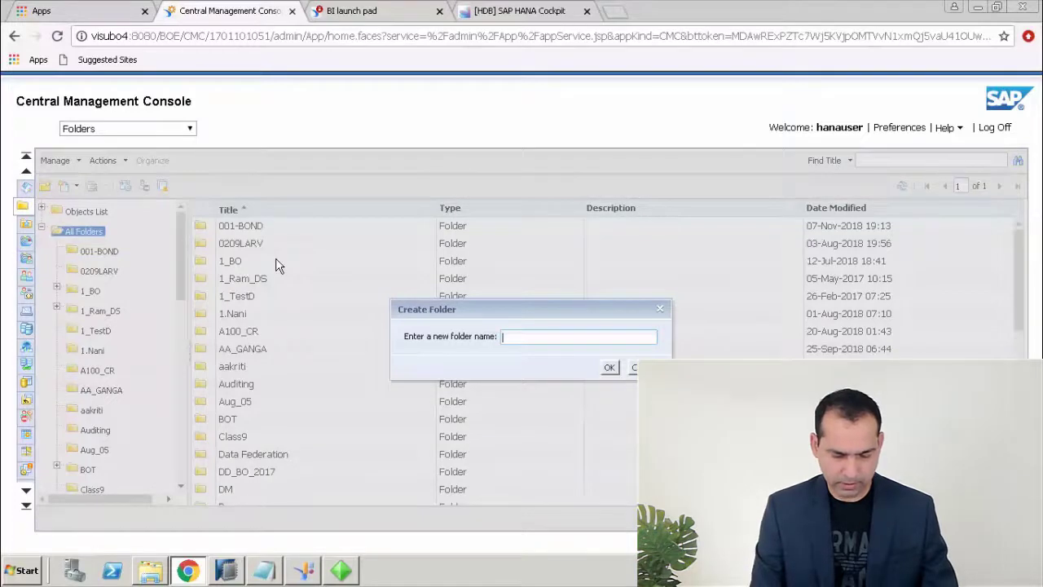
pyautogui.write('BOND')
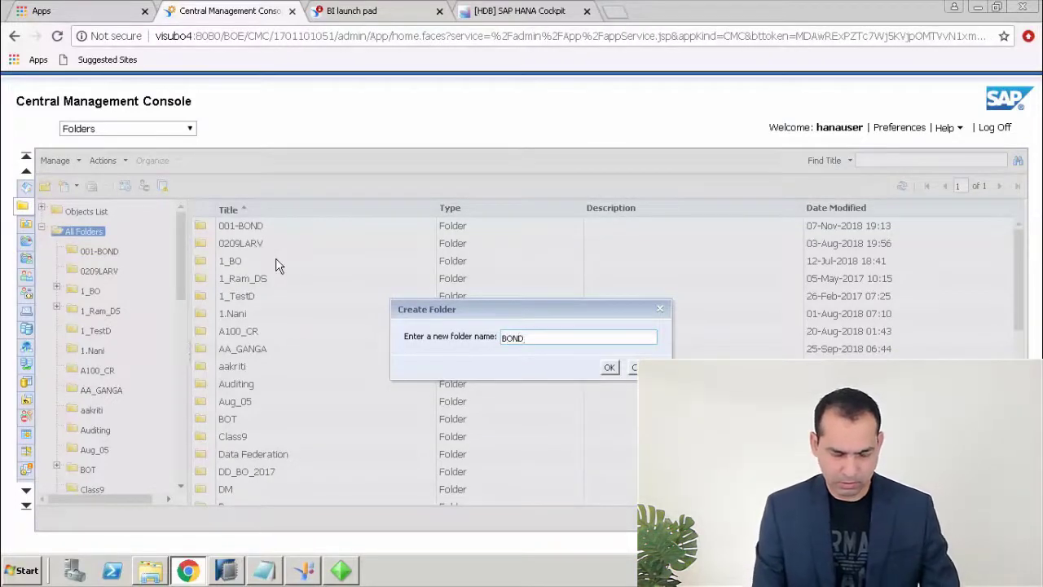
pyautogui.write('-REPORTS')
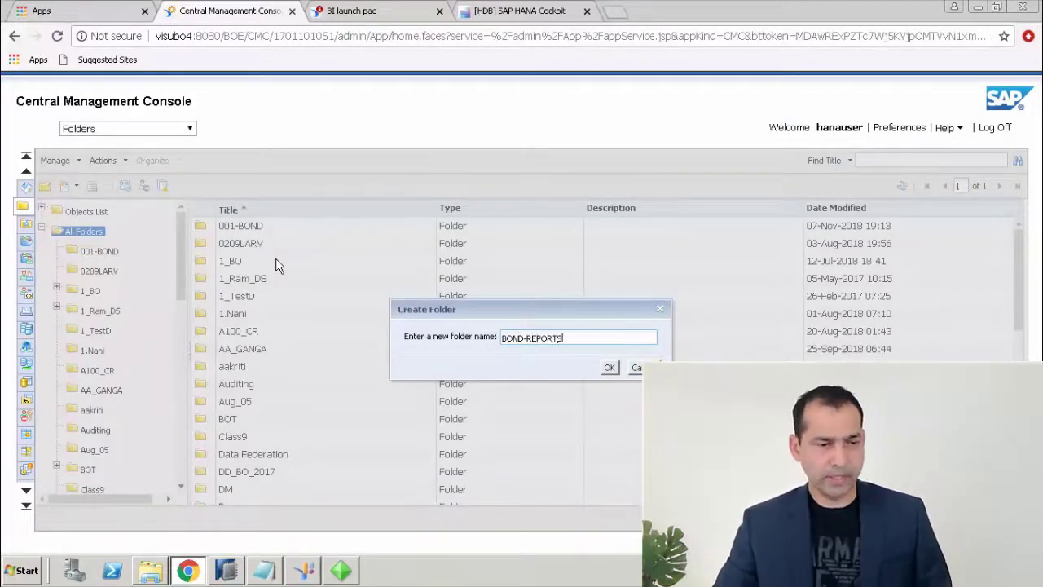
pyautogui.click(609, 370)
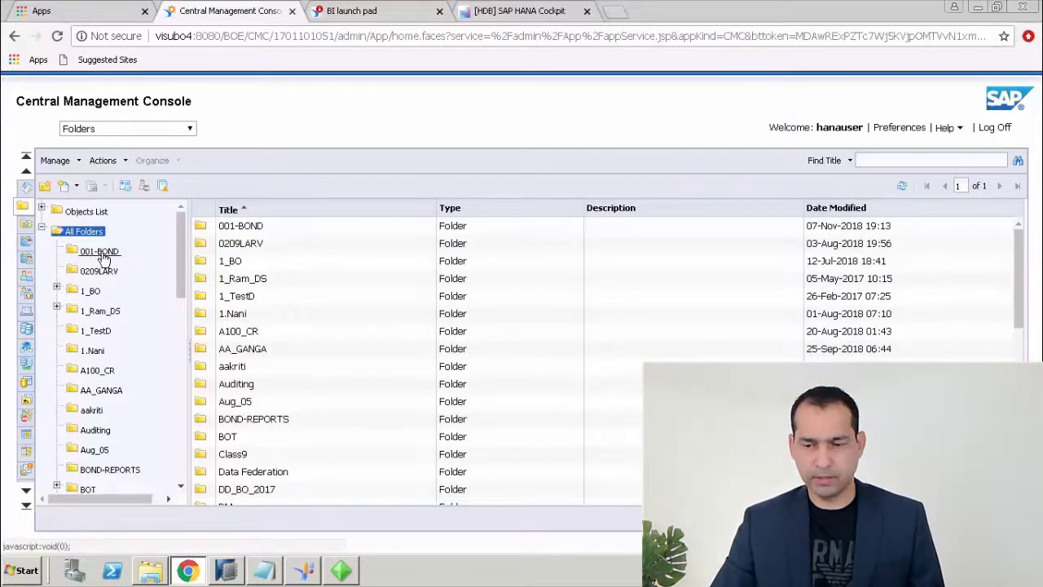
pyautogui.click(127, 471)
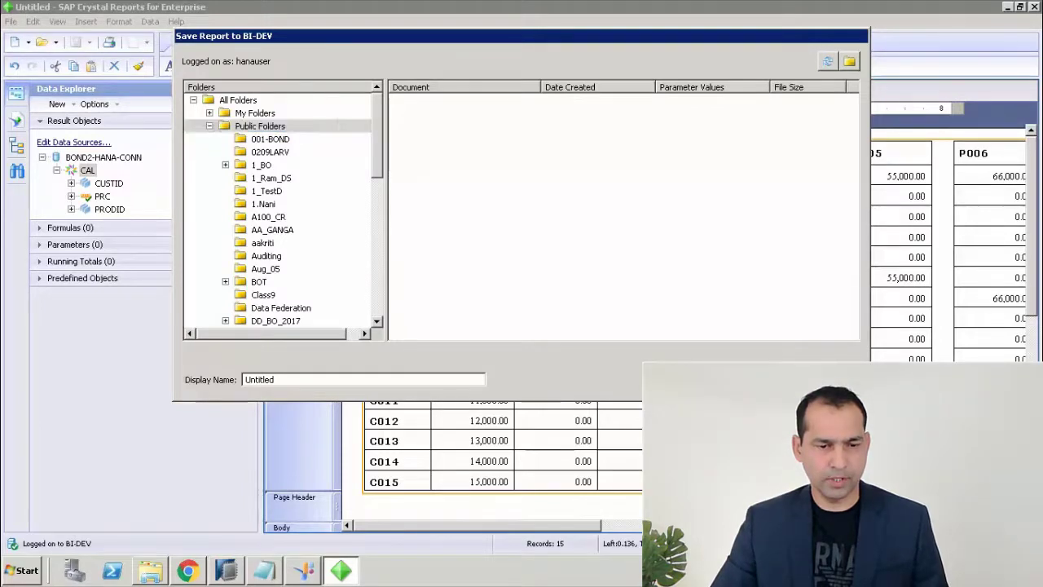
# Step: Switch back to SAP Crystal Reports for Enterprise and try to save the report with its data in the 001-BOND public folder on BI-DEV
pyautogui.press('Escape')
pyautogui.click(11, 22)
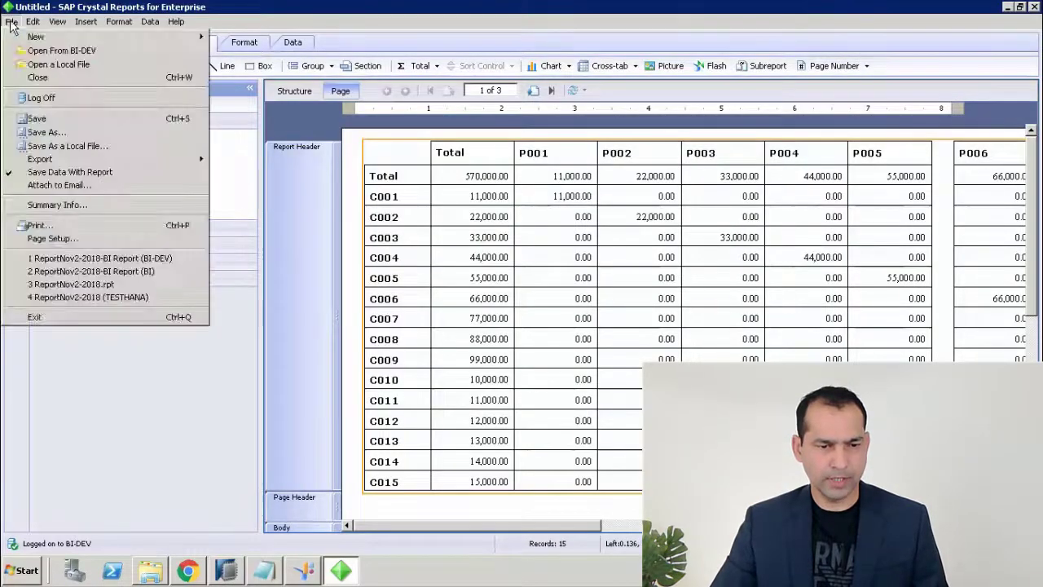
pyautogui.click(47, 133)
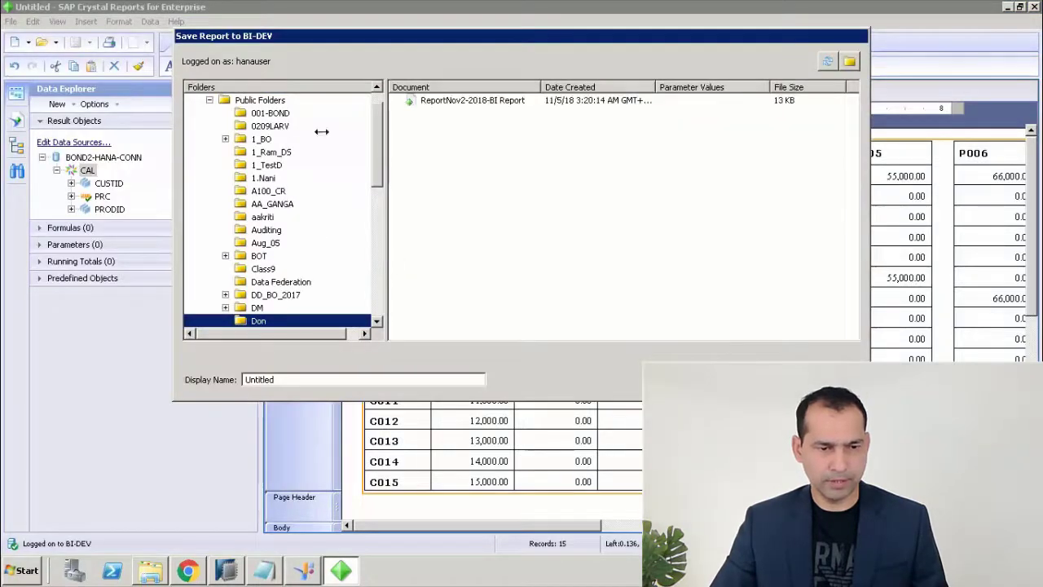
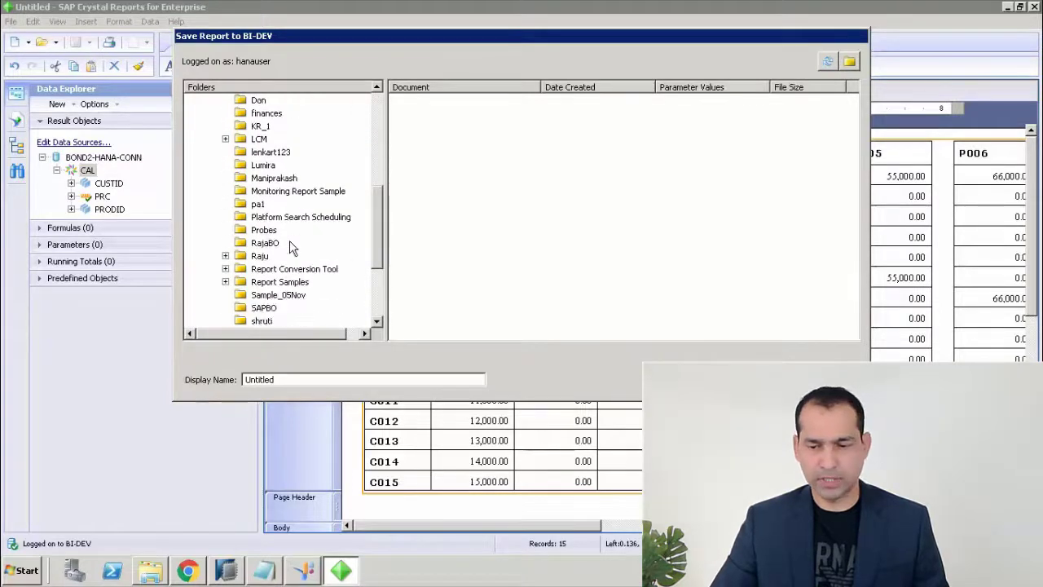
pyautogui.scroll(-5, 291, 248)
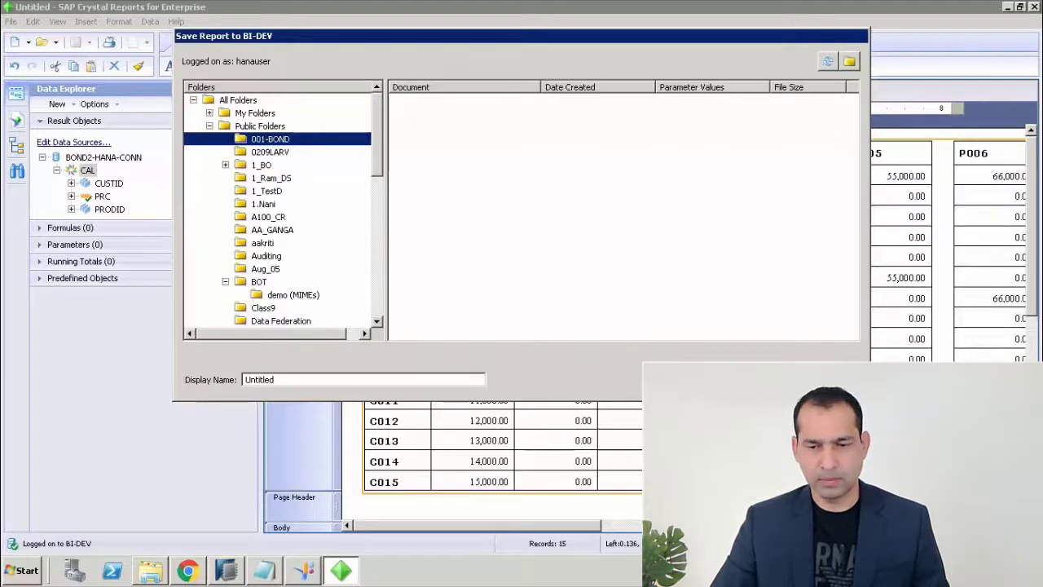
pyautogui.press('Return')
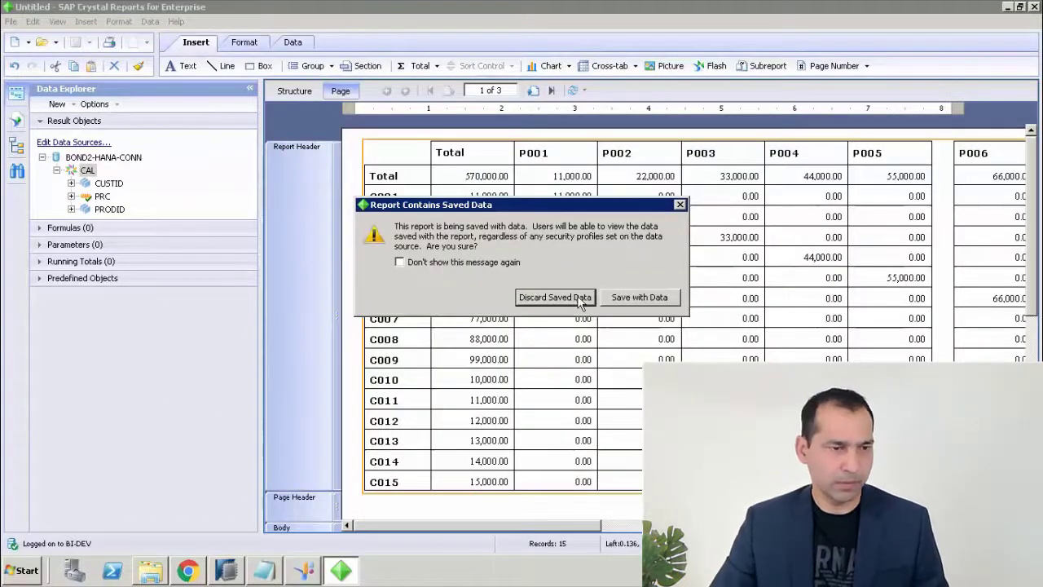
pyautogui.click(640, 297)
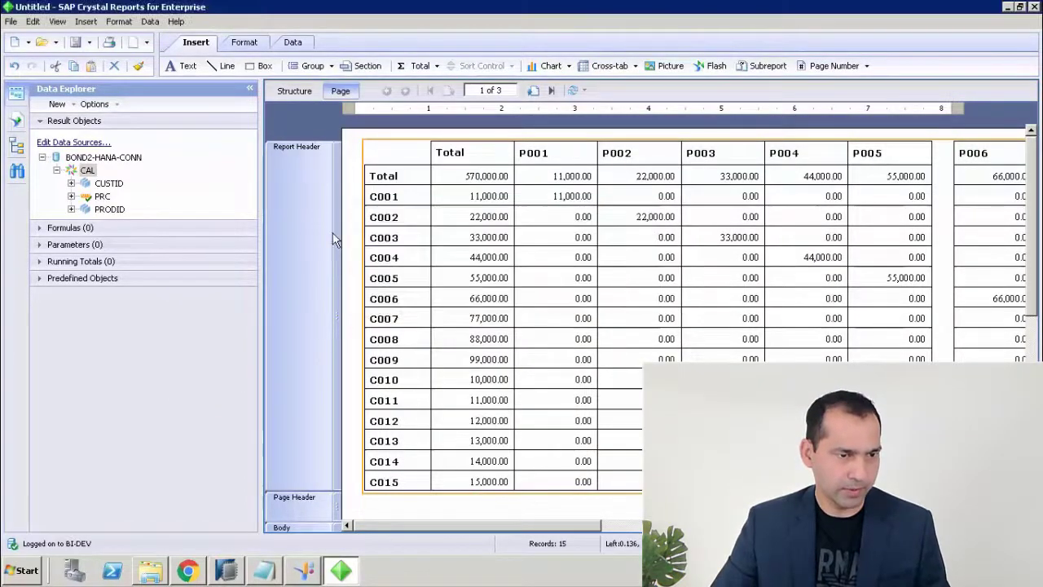
# Step: Save the report to the 001-BOND public folder on BI-DEV as BOND Report V1, discarding the saved data
pyautogui.click(11, 22)
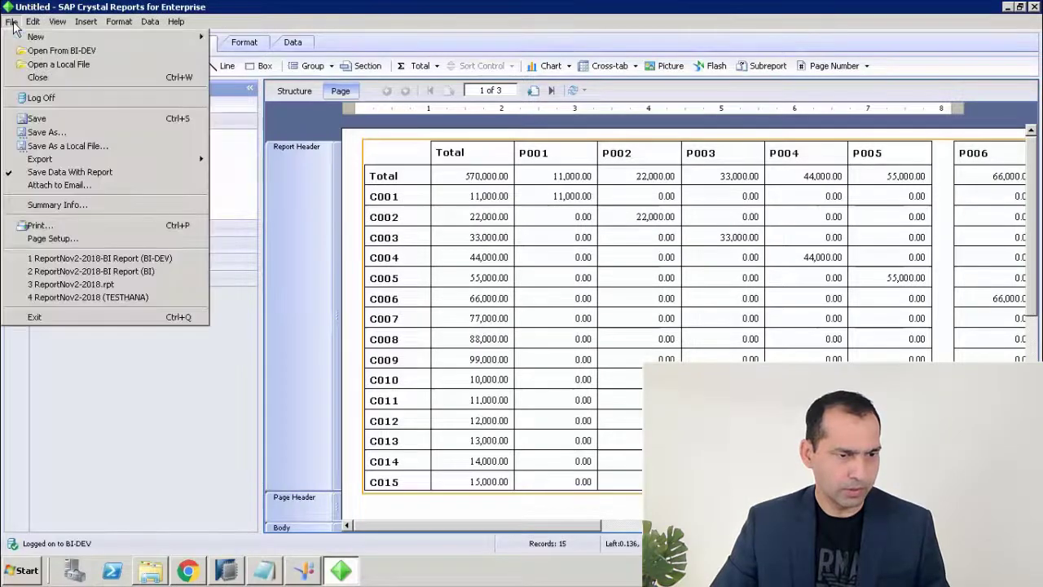
pyautogui.click(47, 133)
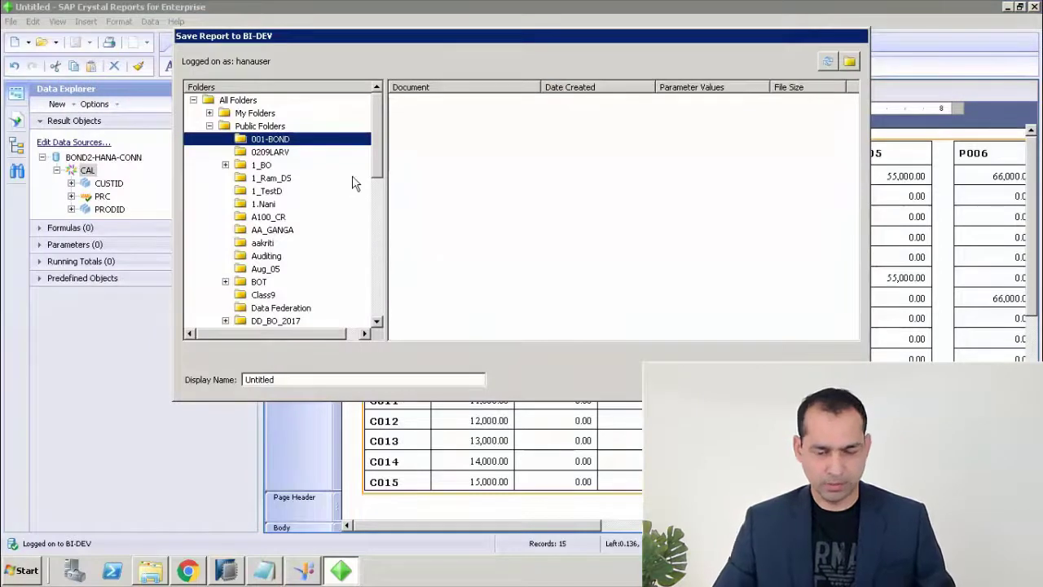
pyautogui.click(309, 379)
pyautogui.write('BOND ')
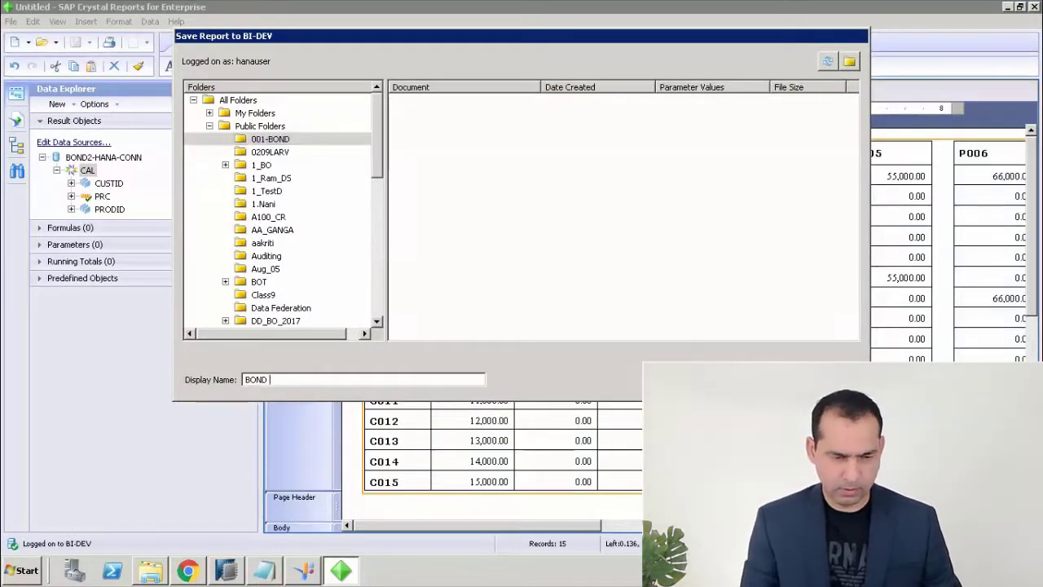
pyautogui.write('Report V1')
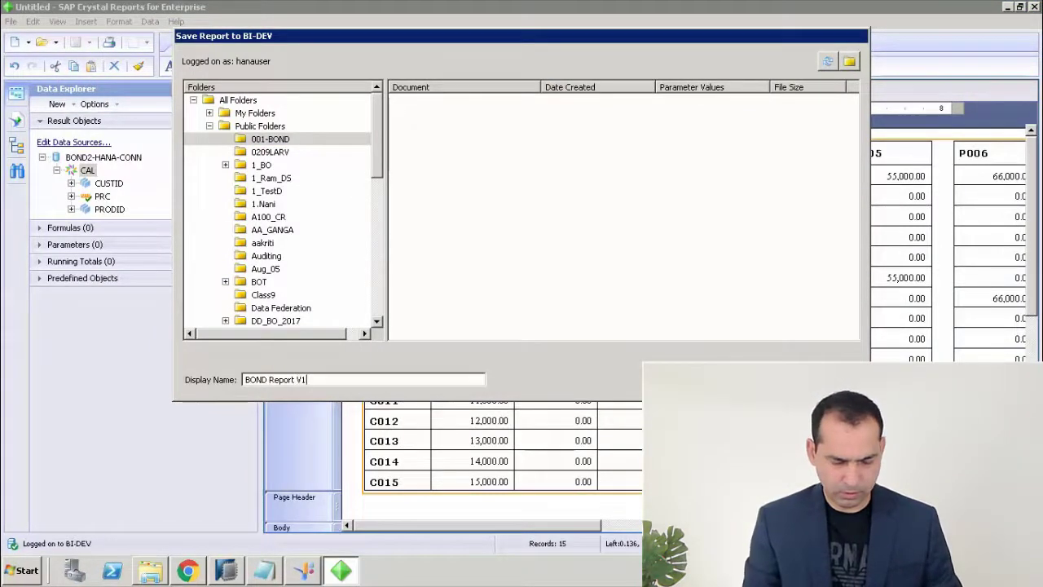
pyautogui.click(272, 139)
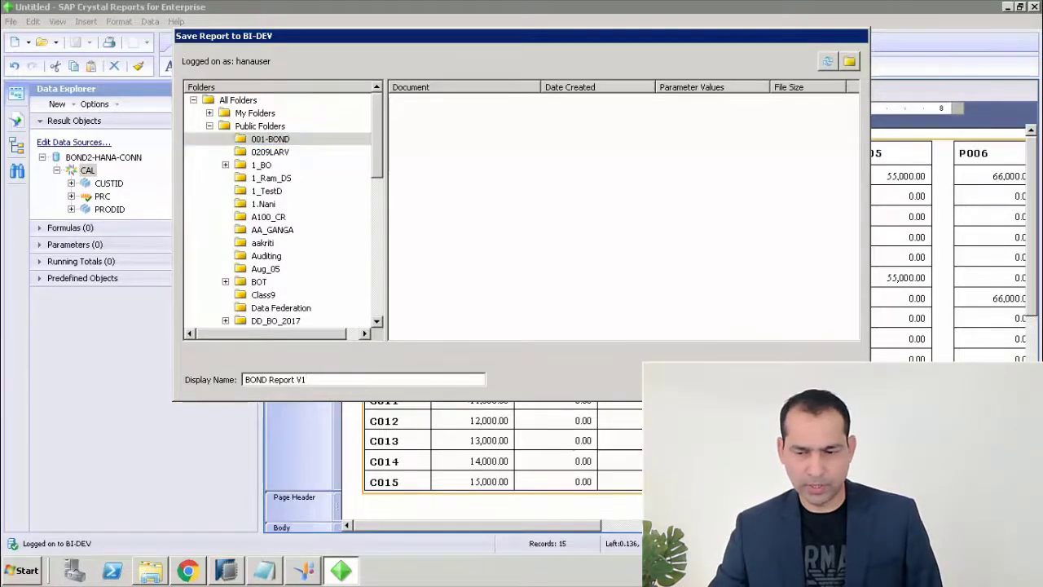
pyautogui.press('Return')
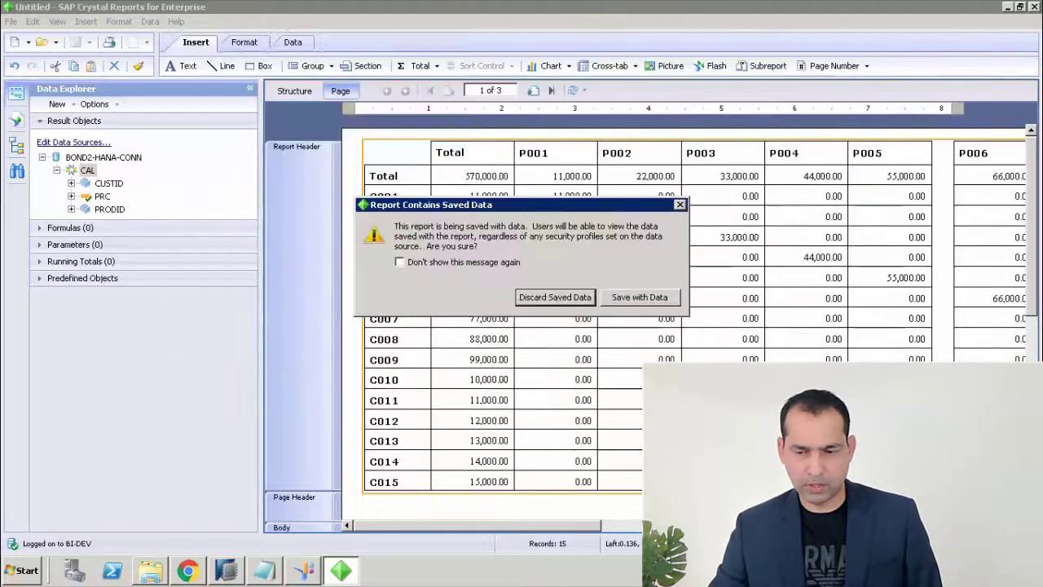
pyautogui.click(546, 298)
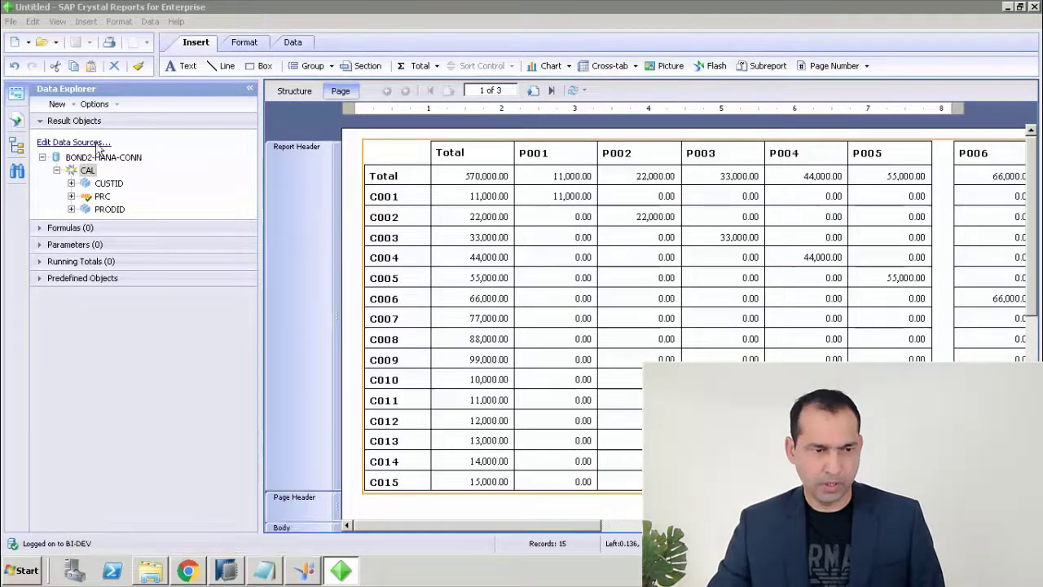
# Step: Log off from the BI-DEV server and confirm closing the open report
pyautogui.click(12, 22)
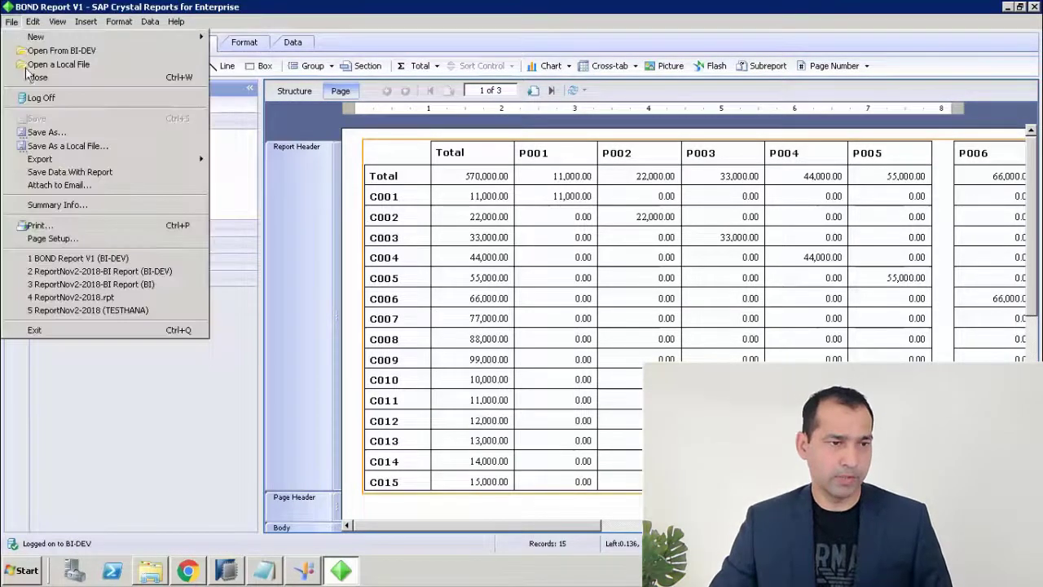
pyautogui.click(46, 99)
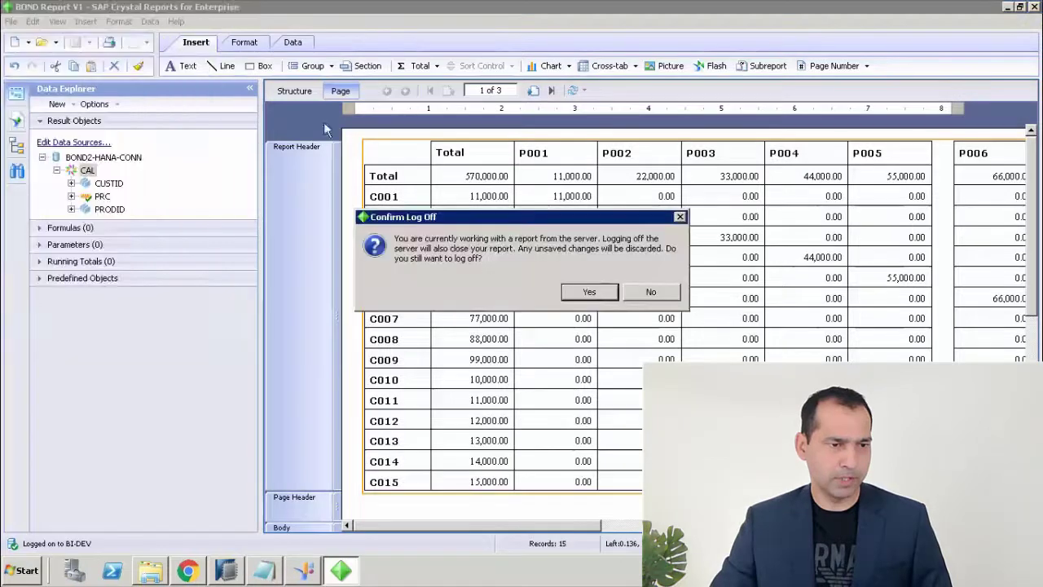
pyautogui.click(594, 294)
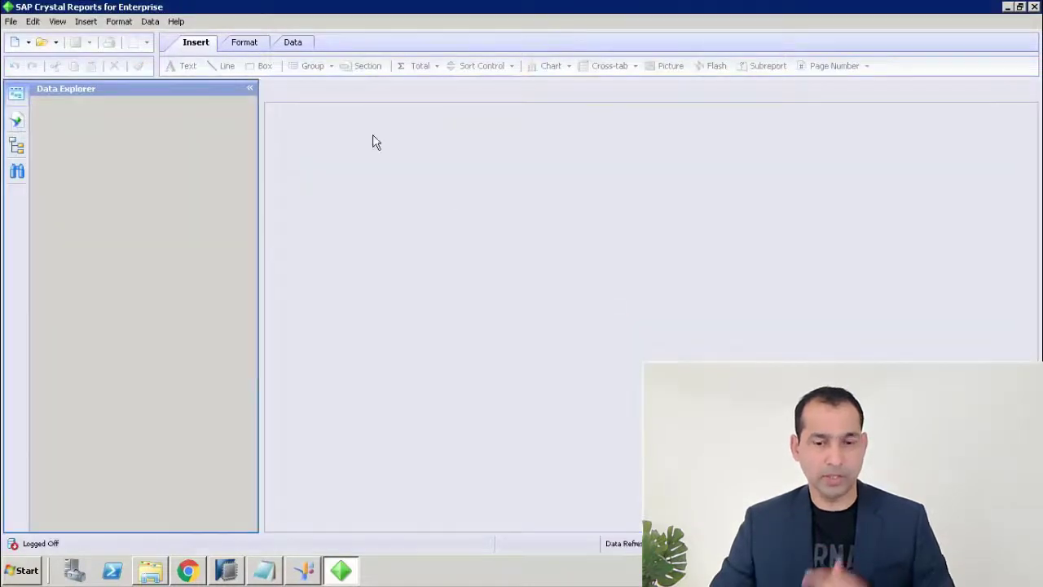
# Step: Log on to the BI-DEV server again with the account password
pyautogui.click(12, 22)
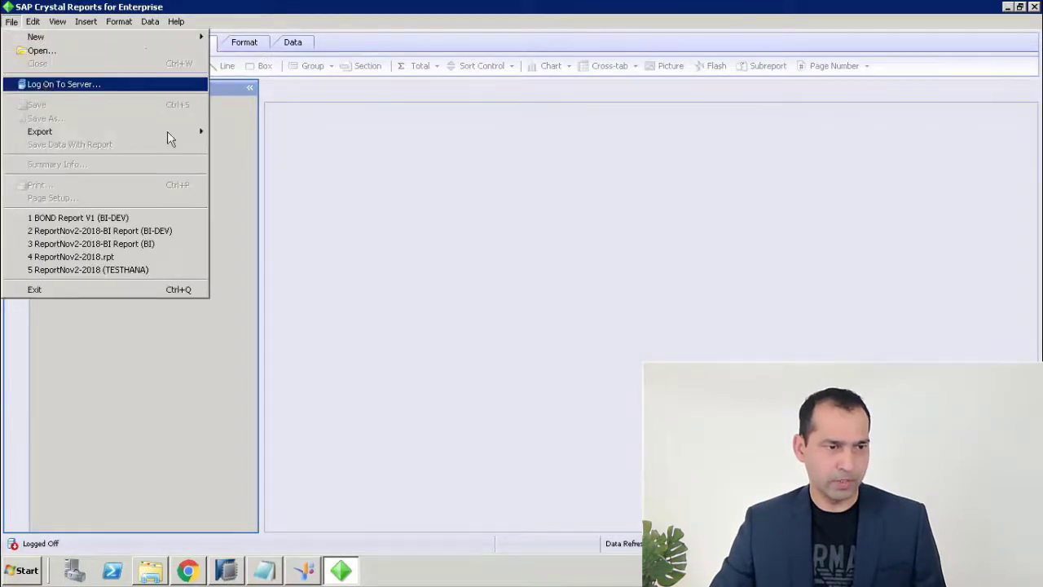
pyautogui.click(49, 85)
pyautogui.click(470, 307)
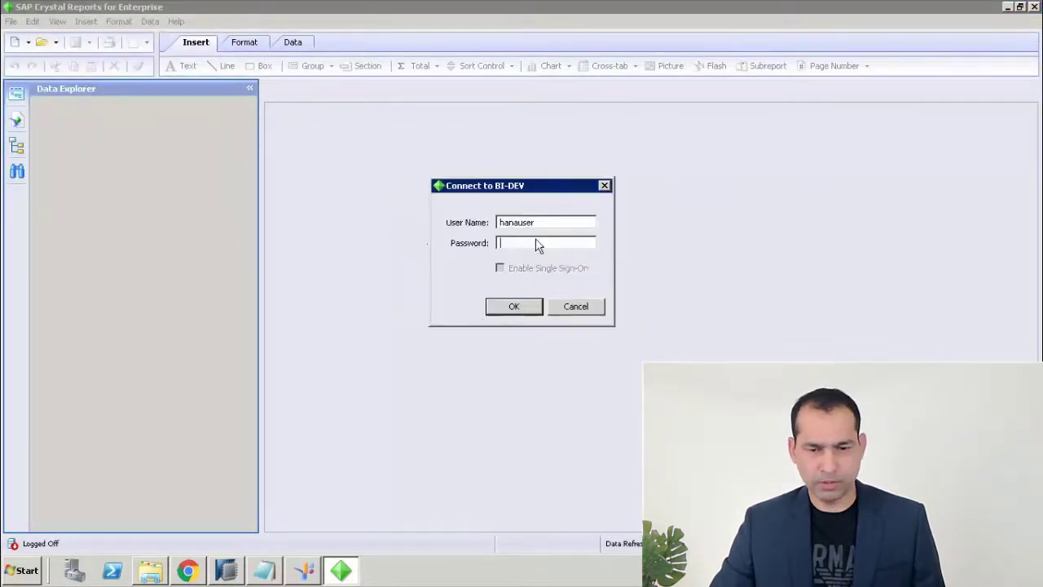
pyautogui.write('••')
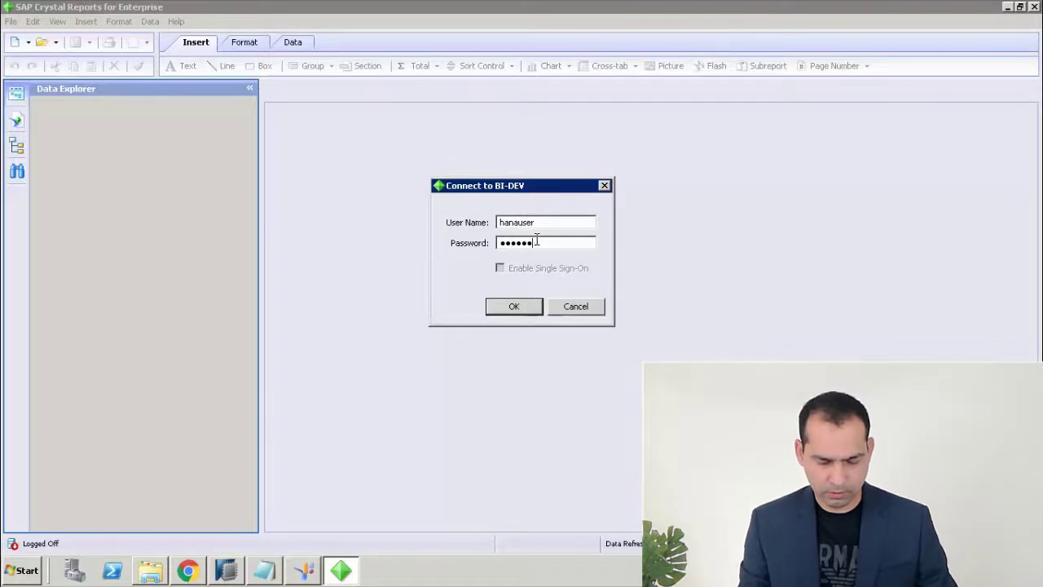
pyautogui.press('Return')
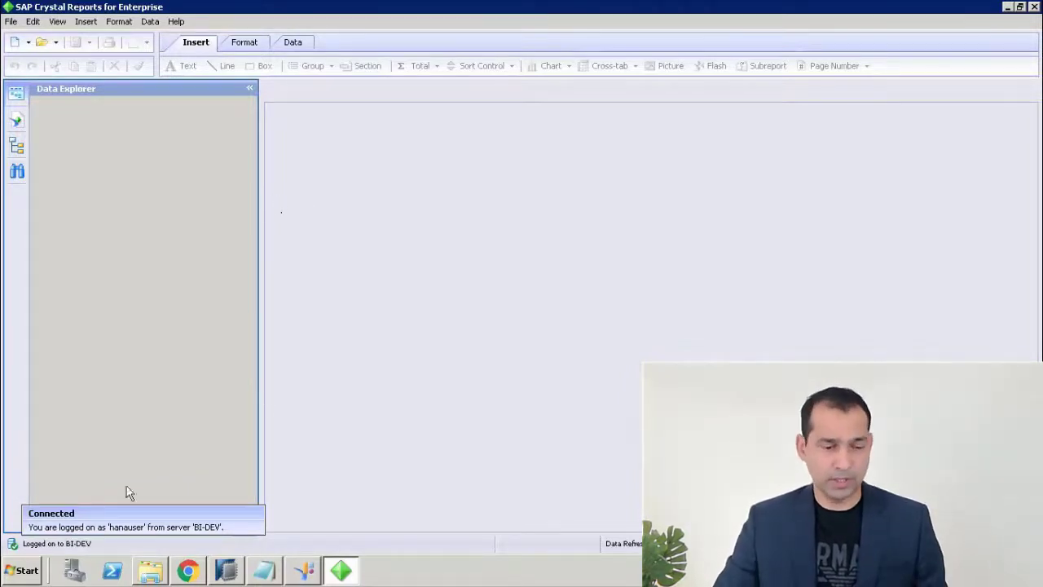
# Step: Open BOND Report V1 from the 001-BOND public folder on BI-DEV
pyautogui.click(12, 21)
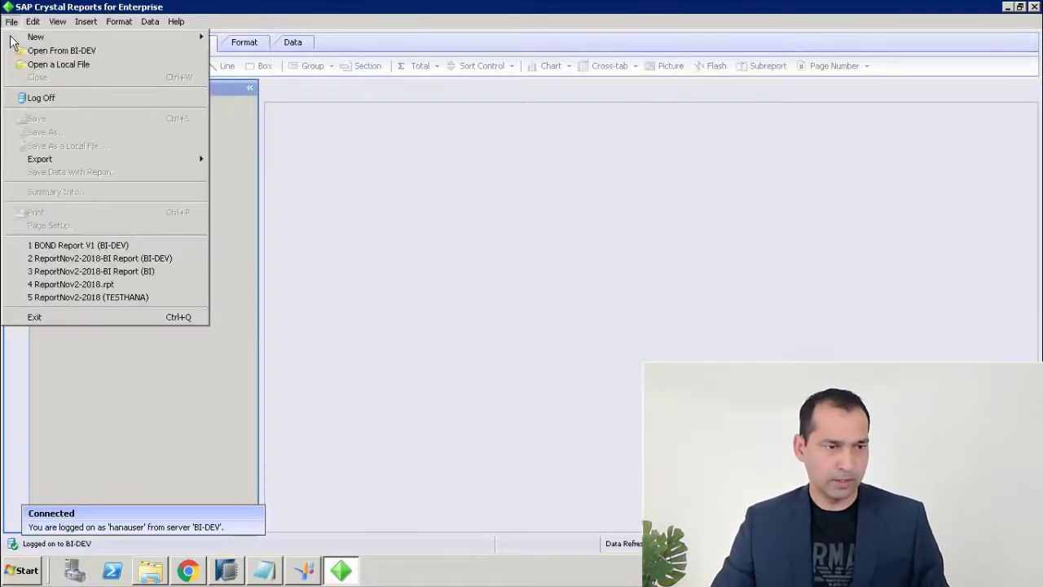
pyautogui.click(47, 54)
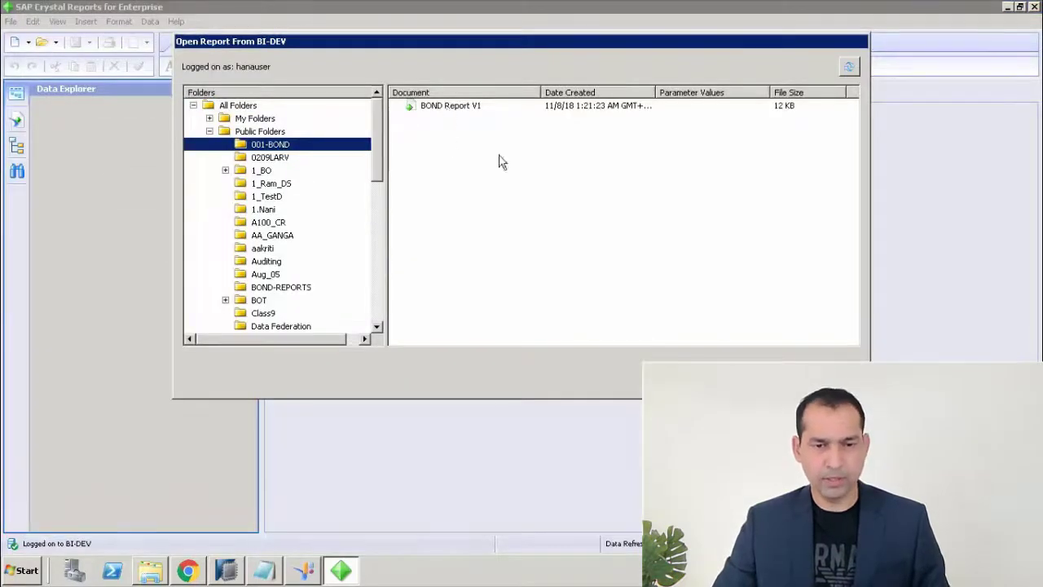
pyautogui.click(450, 105)
pyautogui.press('Return')
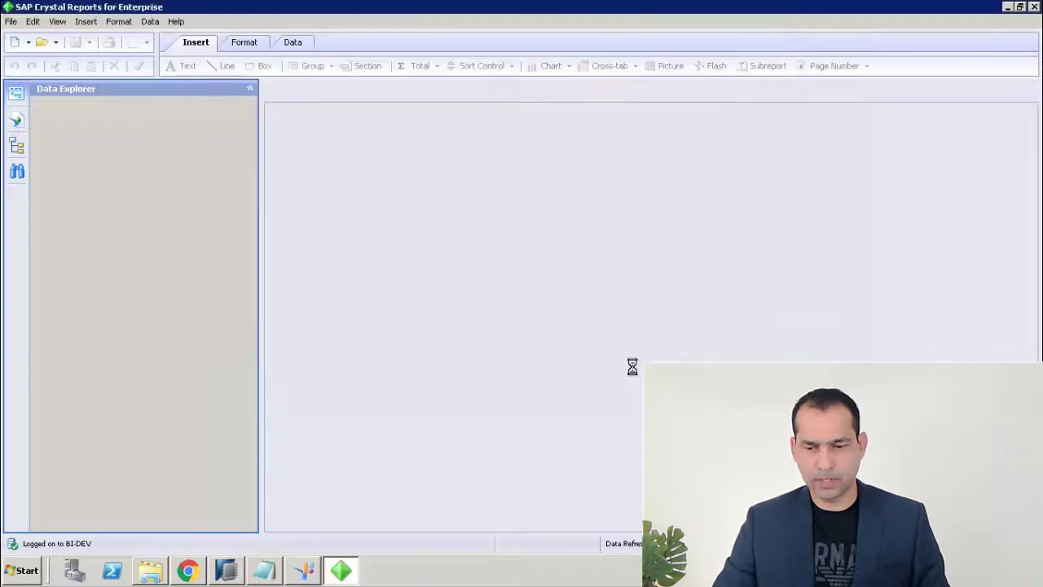
# Step: Switch to the Central Management Console in Chrome and view the contents of the 001-BOND and BOND-REPORTS folders
pyautogui.click(189, 570)
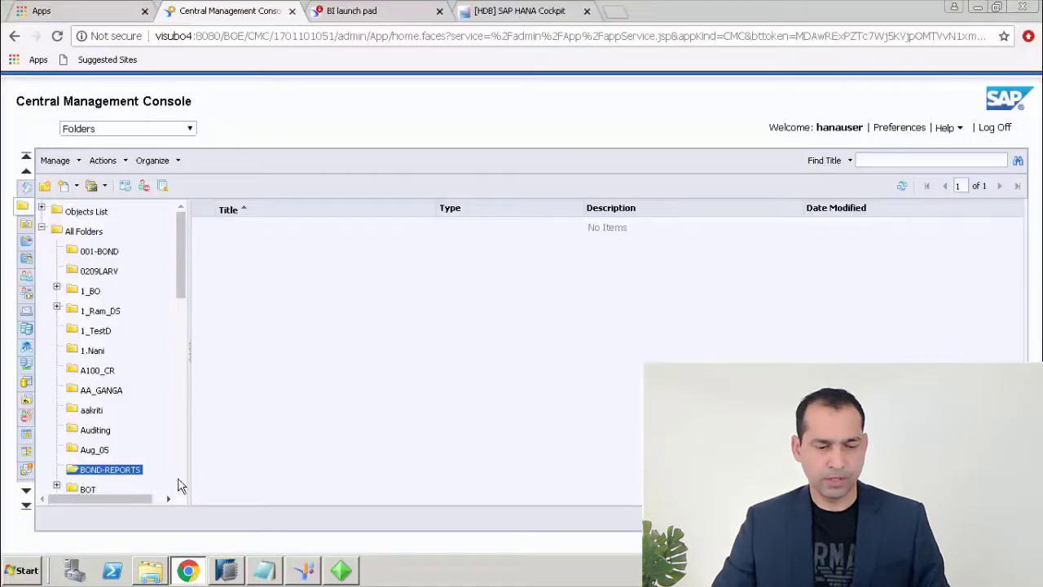
pyautogui.click(89, 252)
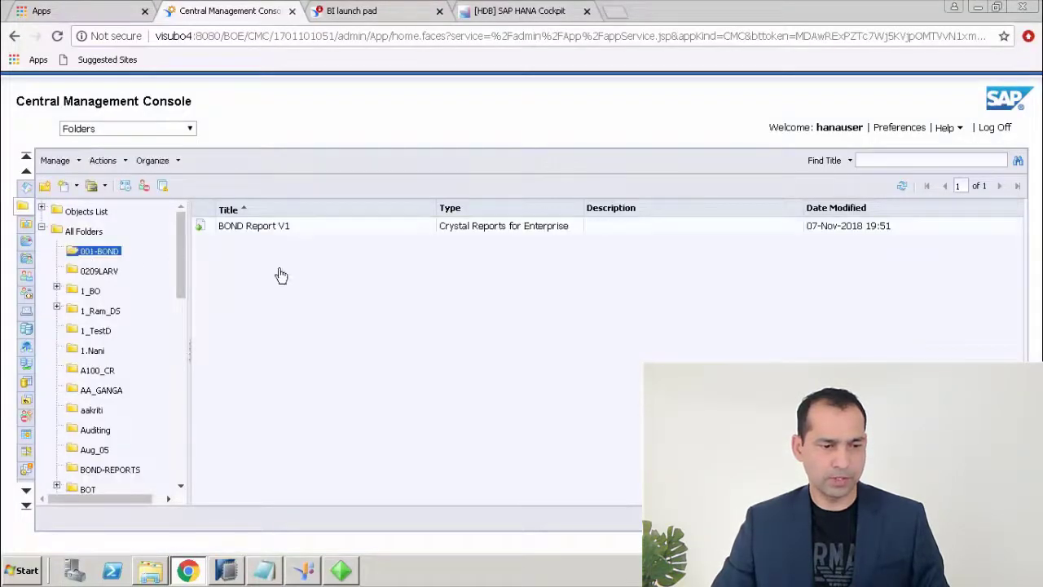
pyautogui.click(114, 471)
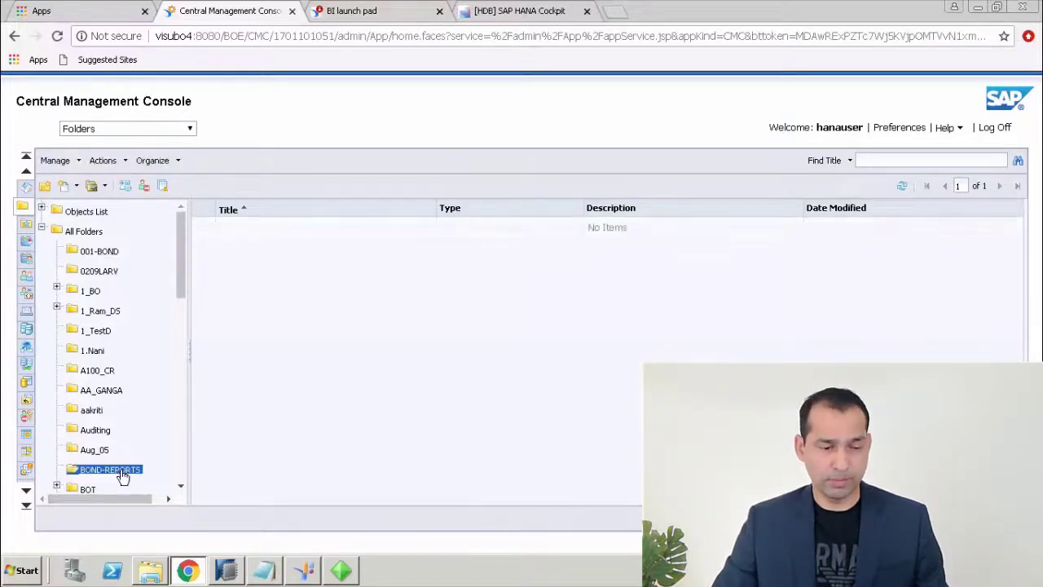
# Step: Save the report to the BOND-REPORTS public folder as BOND Report - Other Folder, and check that folder in the Central Management Console
pyautogui.click(346, 572)
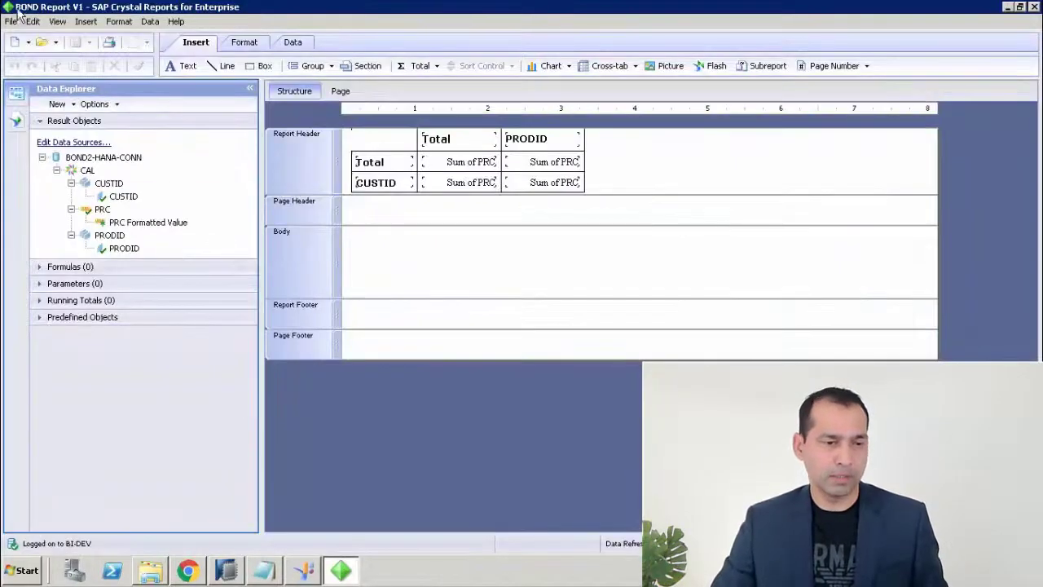
pyautogui.click(12, 21)
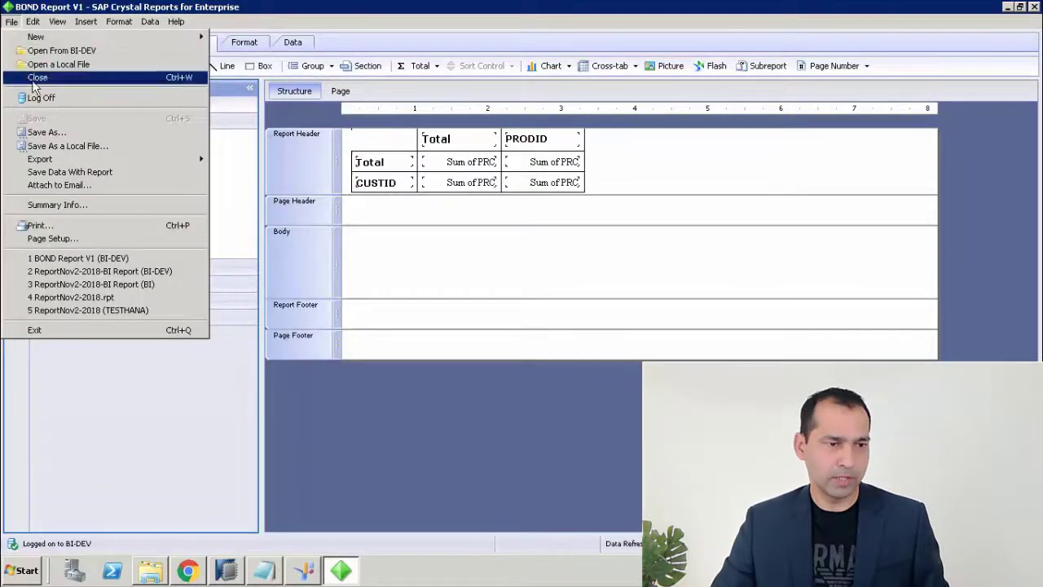
pyautogui.click(46, 132)
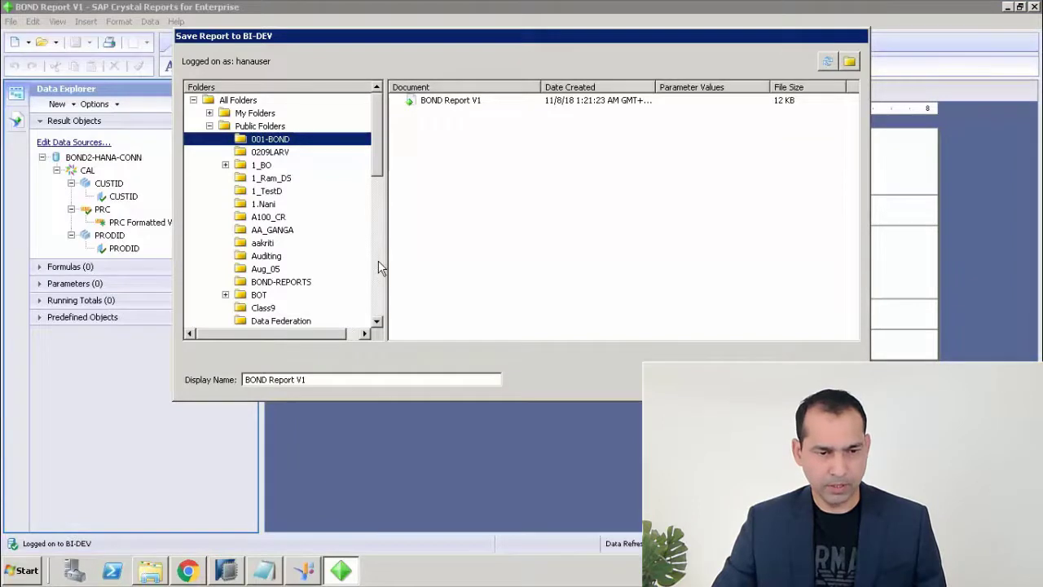
pyautogui.click(304, 282)
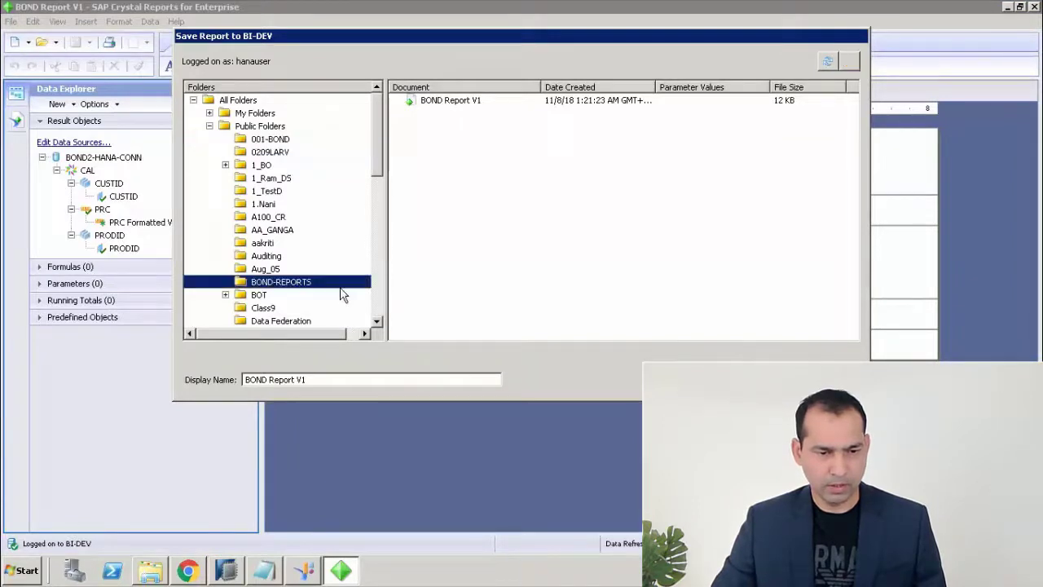
pyautogui.click(337, 376)
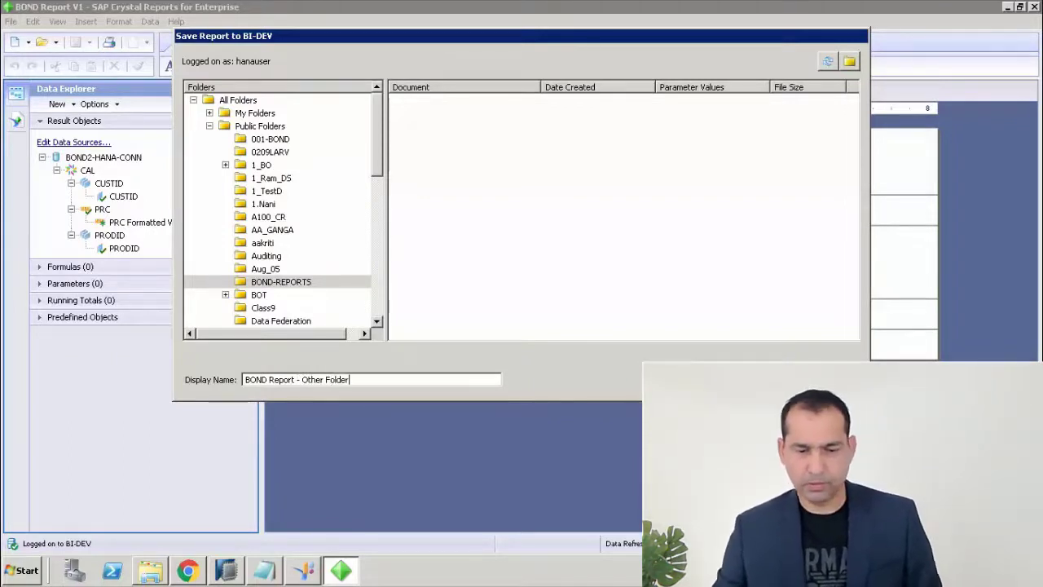
pyautogui.press('Return')
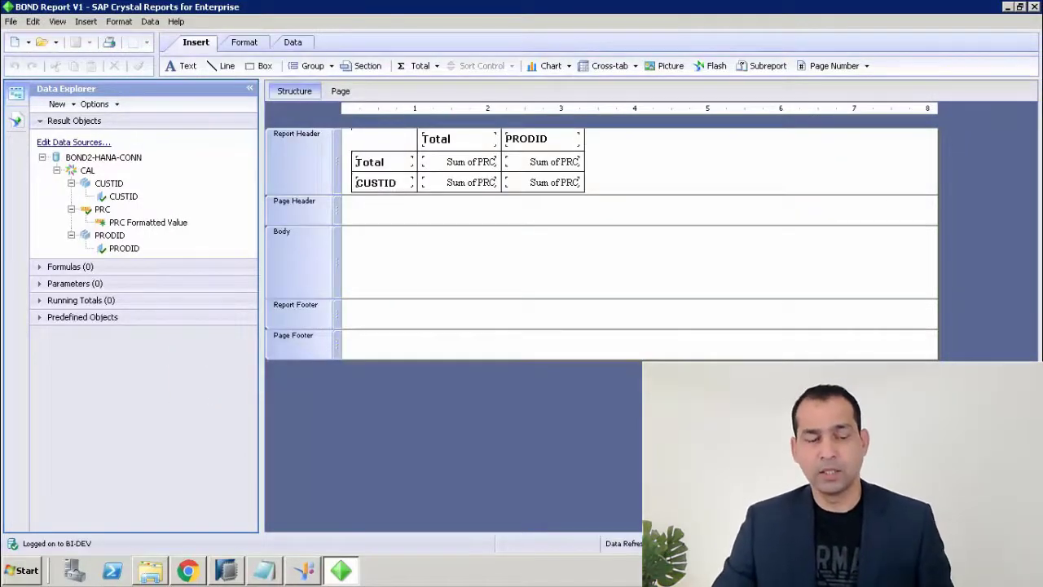
pyautogui.click(186, 572)
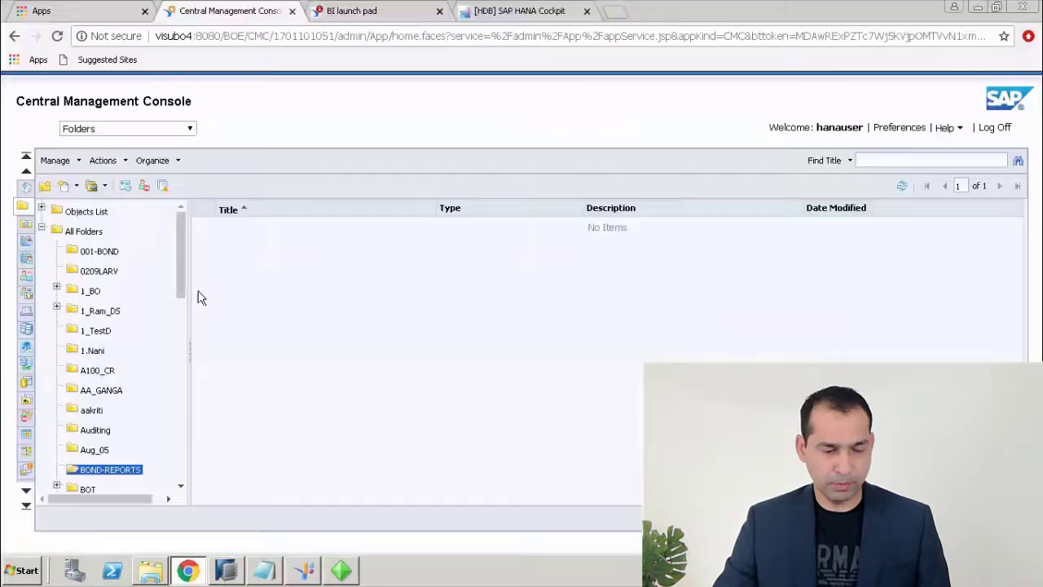
pyautogui.click(120, 475)
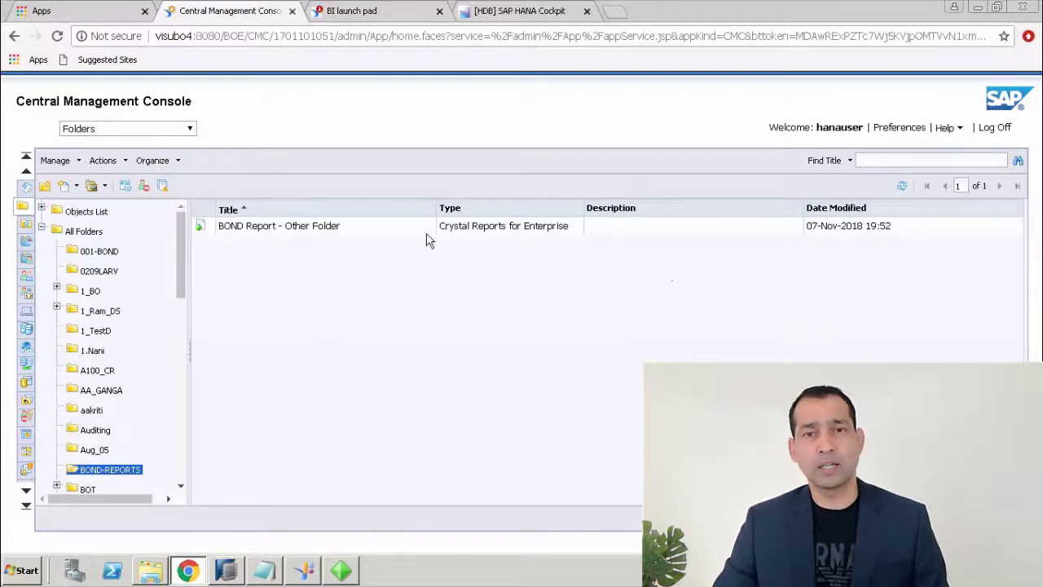
# Step: Log on to the BI launch pad on system VISUBO4:6400 with the prefilled credentials
pyautogui.click(373, 12)
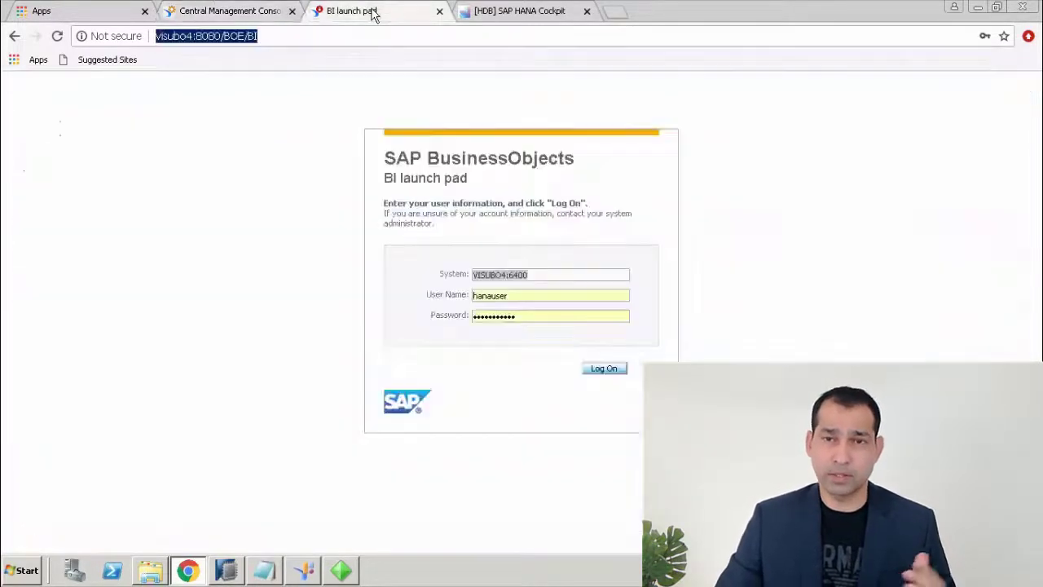
pyautogui.click(575, 323)
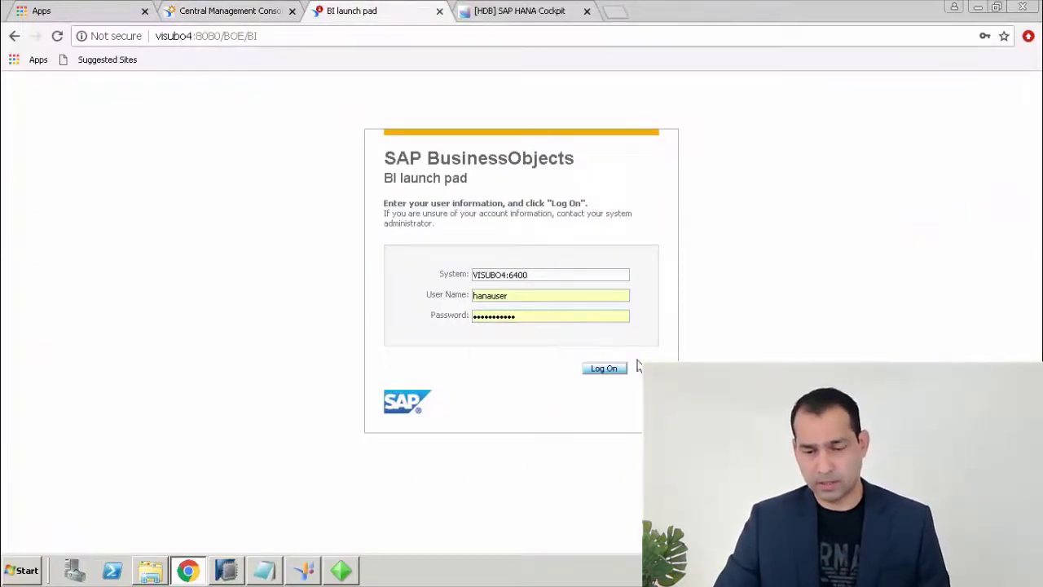
pyautogui.click(607, 368)
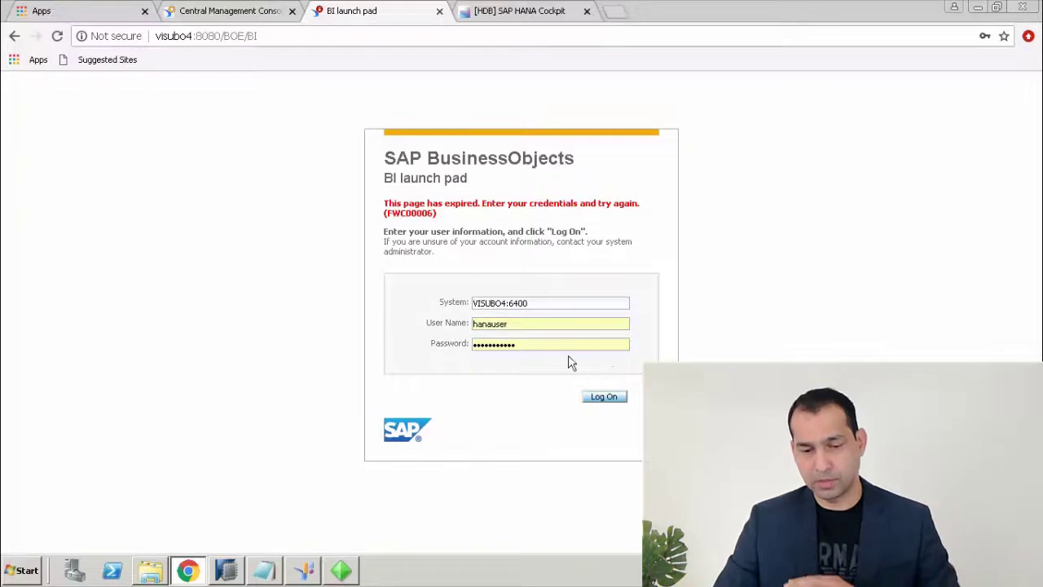
pyautogui.click(604, 396)
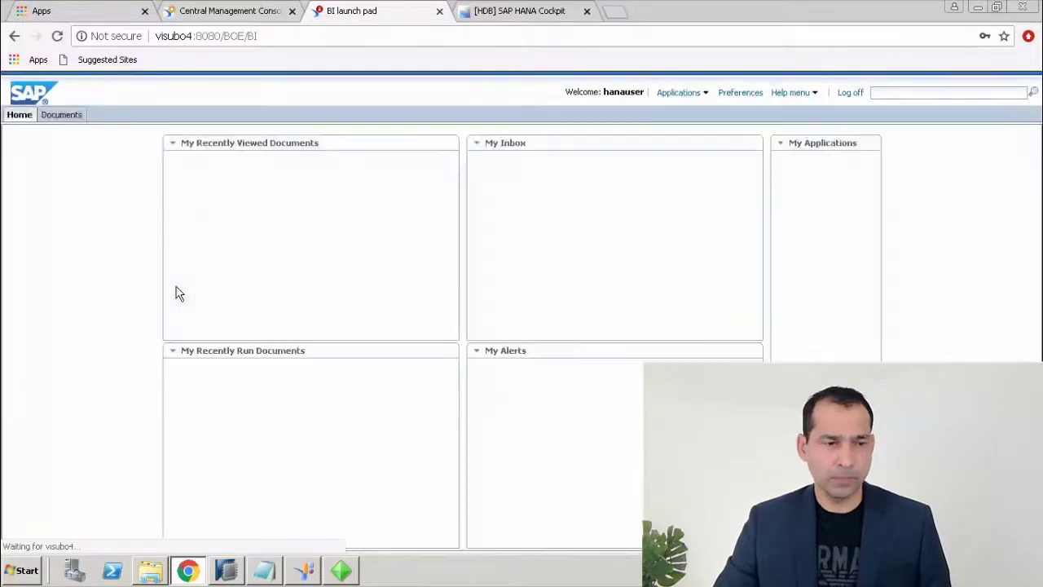
# Step: Open BOND Report - Other Folder from the BOND-REPORTS public folder in the BI launch pad
pyautogui.click(63, 116)
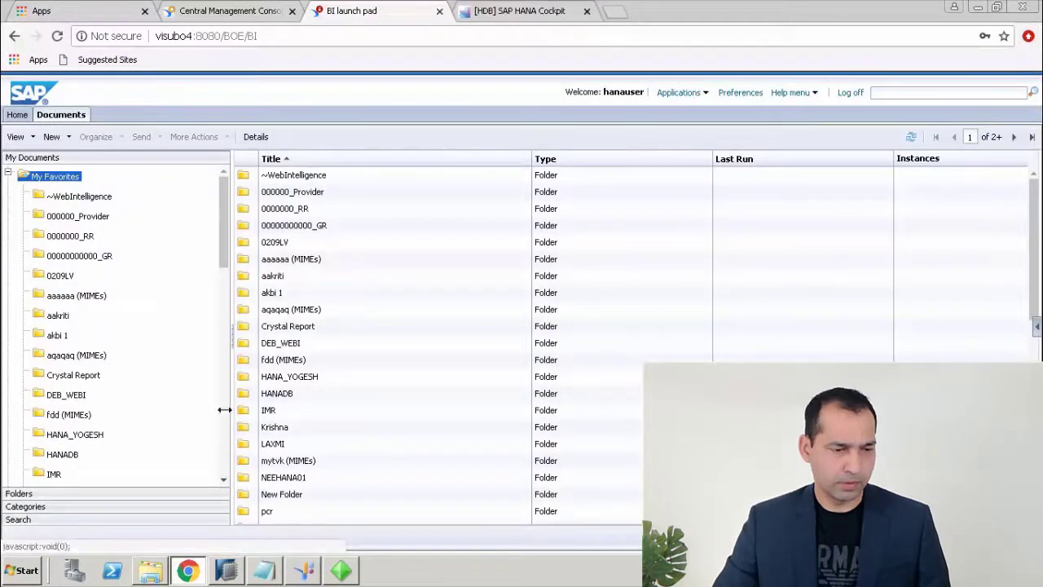
pyautogui.click(47, 495)
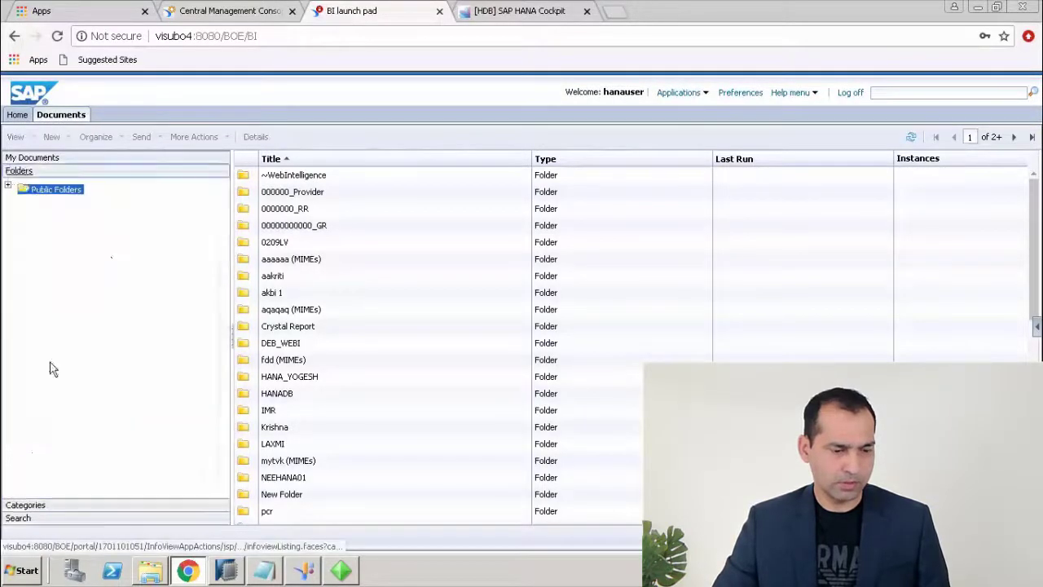
pyautogui.click(8, 187)
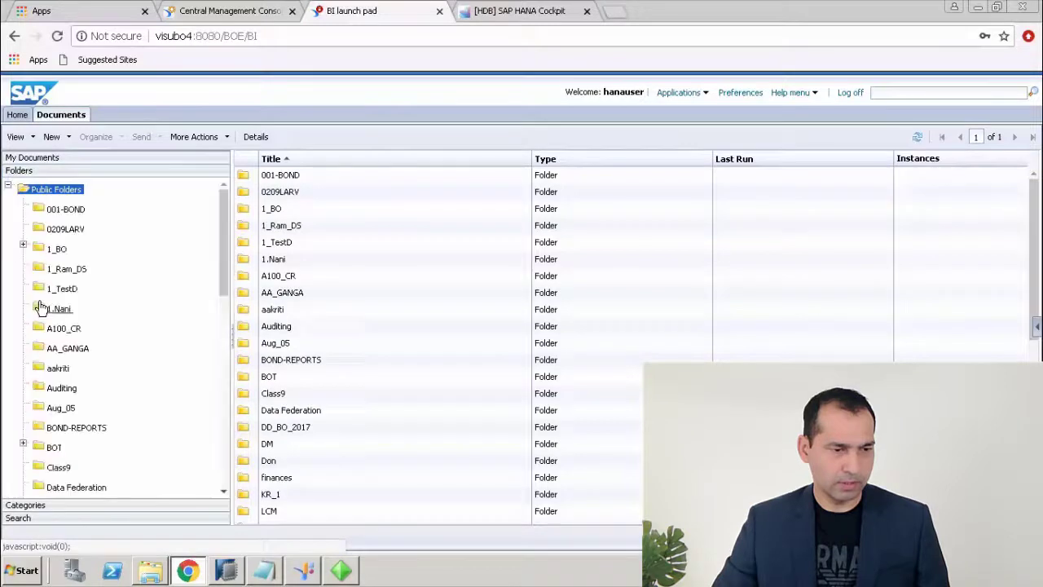
pyautogui.click(88, 431)
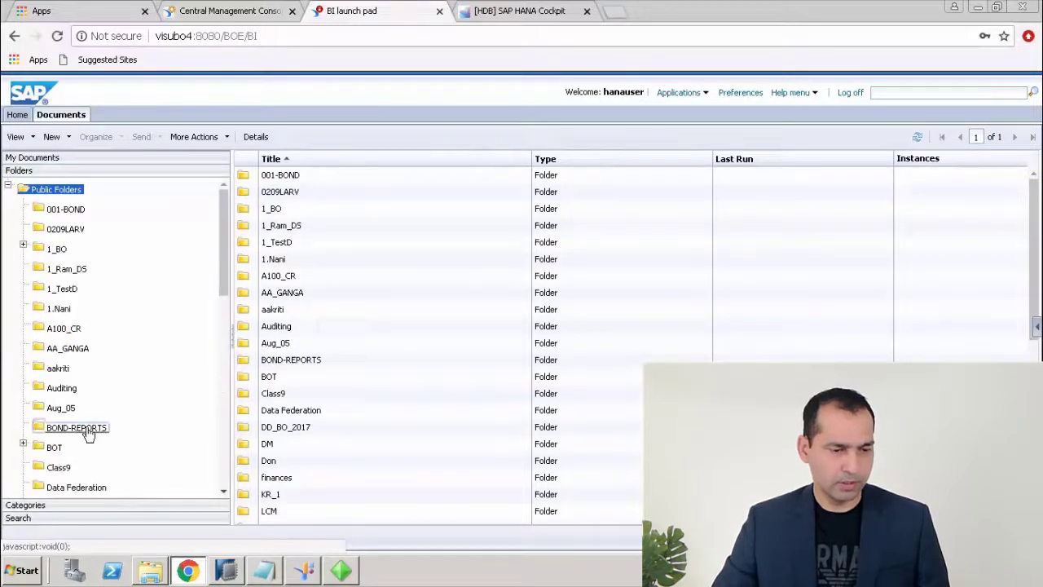
pyautogui.doubleClick(325, 176)
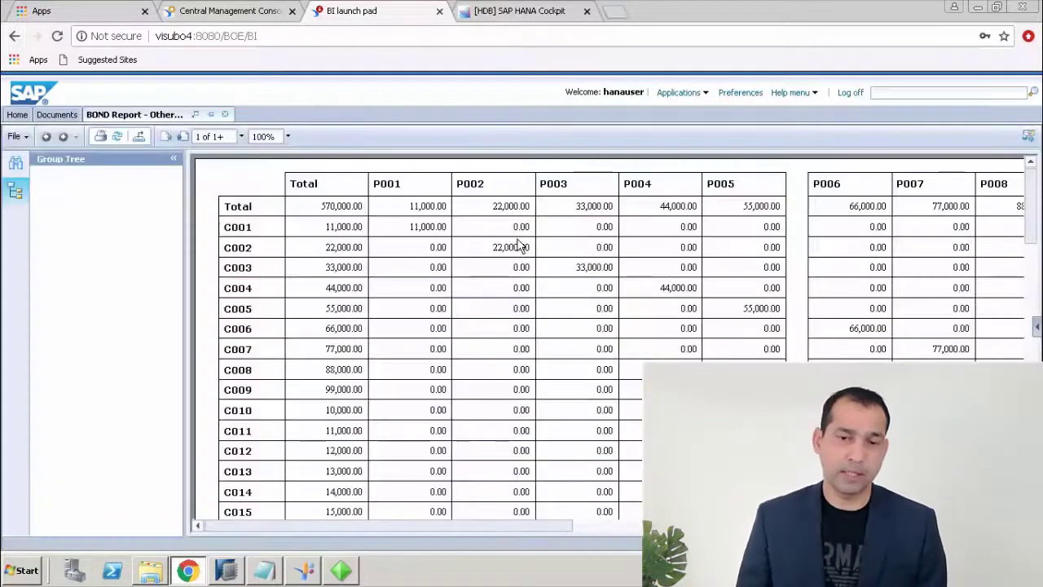
# Step: Export all pages of the opened report in PDF format
pyautogui.click(137, 137)
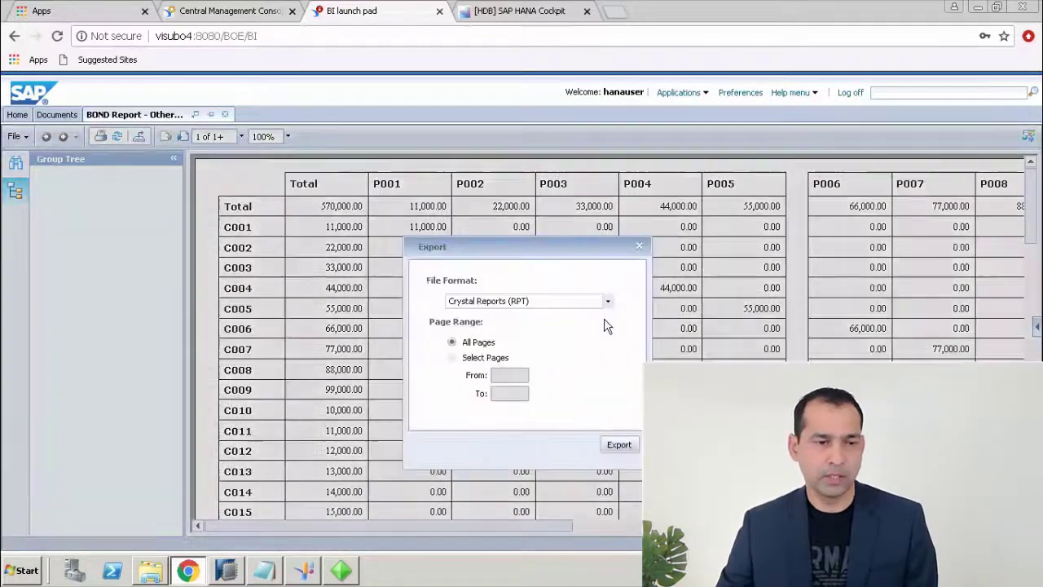
pyautogui.click(549, 303)
pyautogui.click(481, 335)
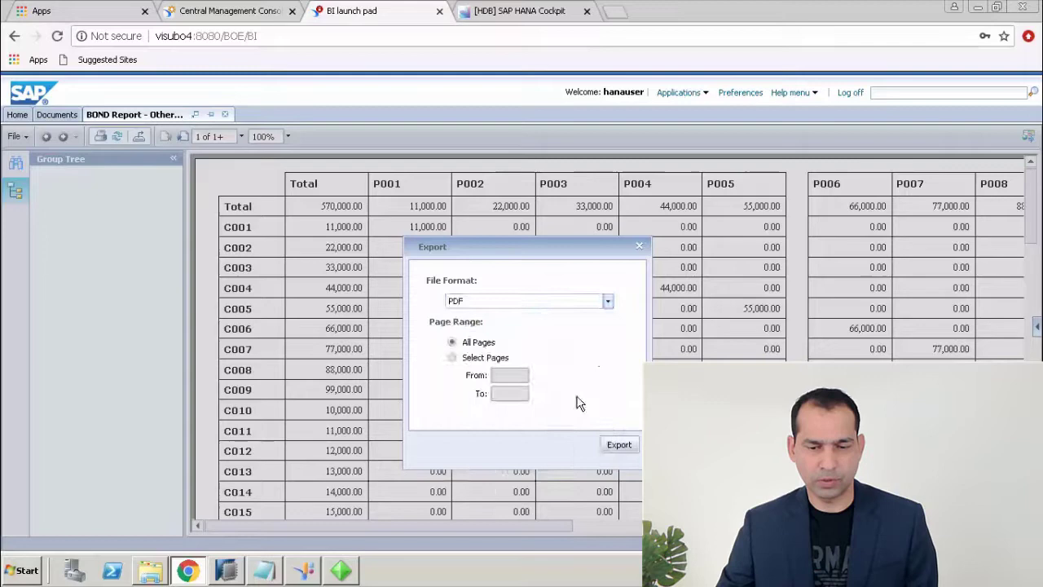
pyautogui.click(619, 444)
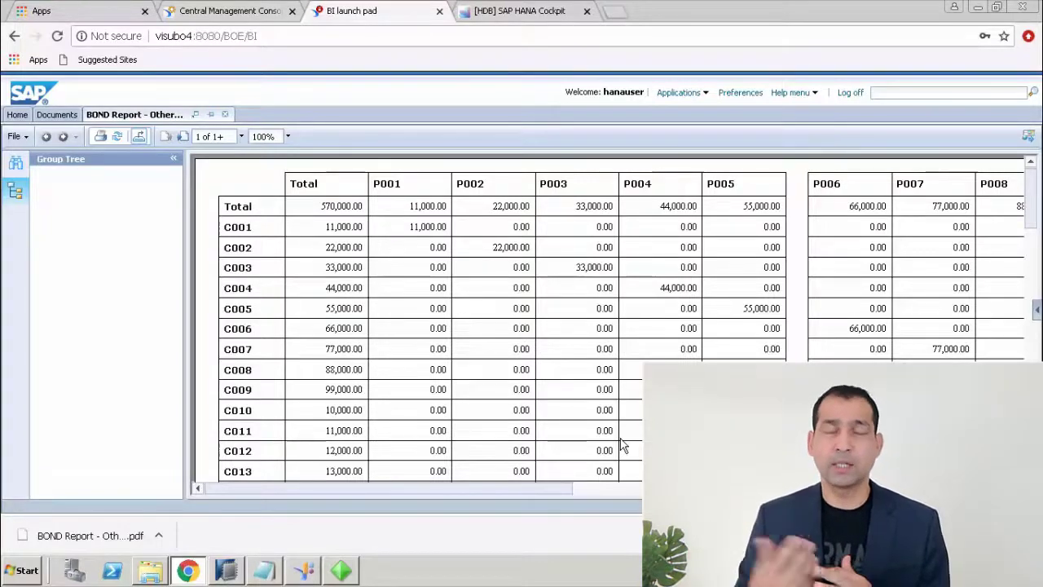
# Step: Review the CAL calculation view in SAP HANA Studio and the BOND2-HANA-CONN connection under BOND-V2 in the Information Design Tool
pyautogui.click(305, 570)
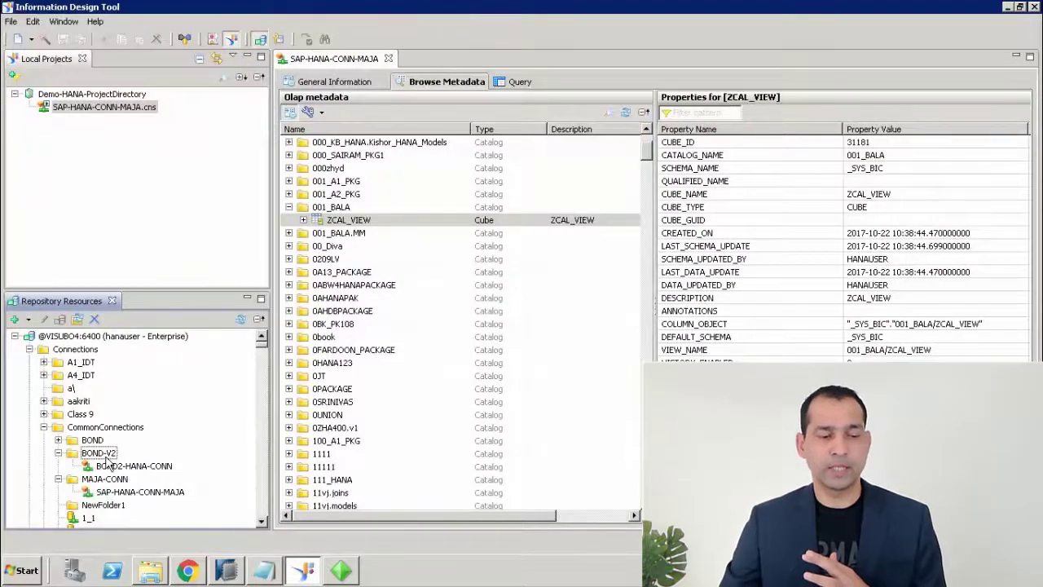
pyautogui.click(228, 572)
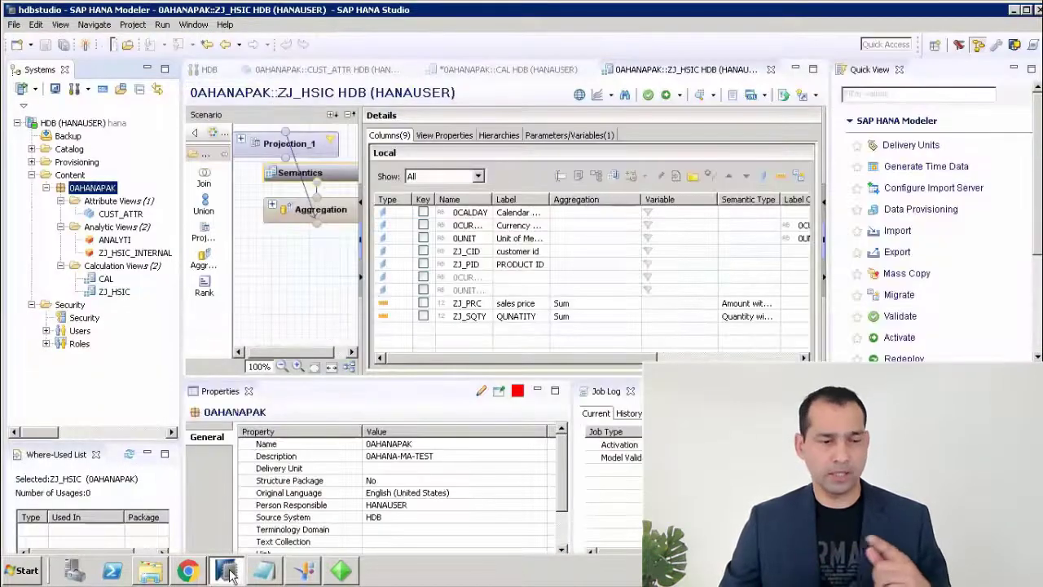
pyautogui.click(106, 280)
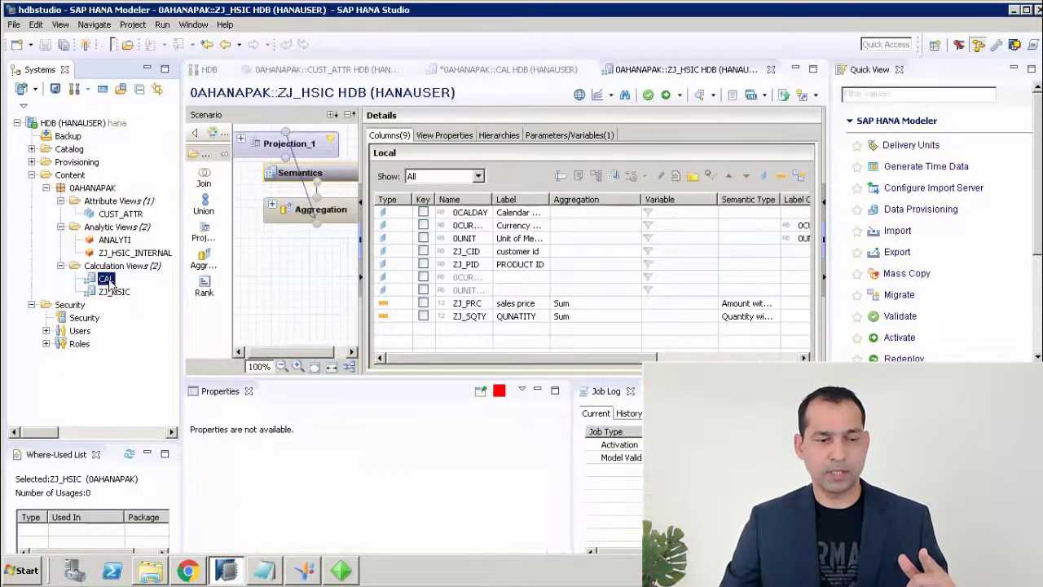
pyautogui.click(303, 573)
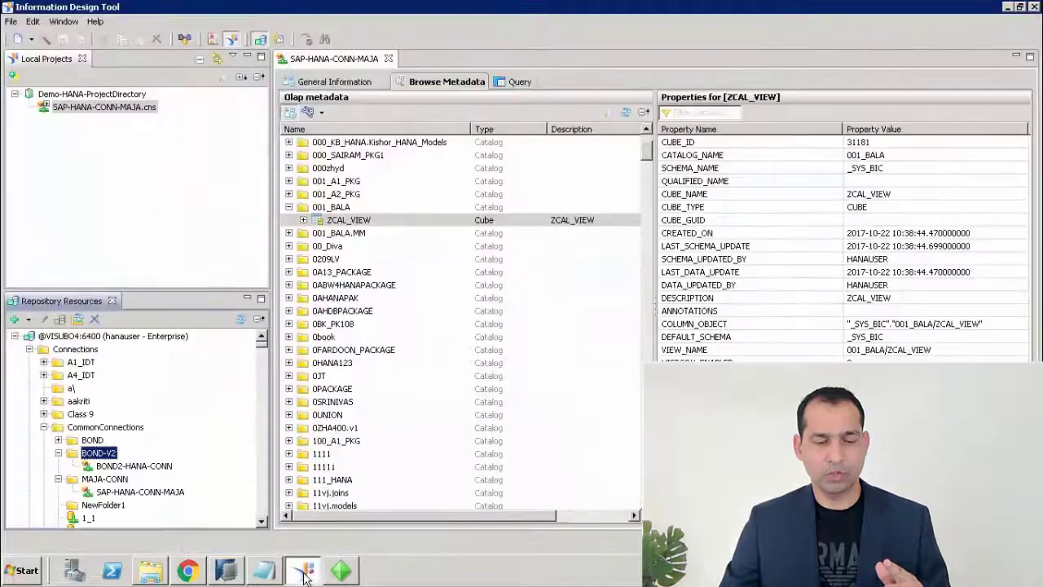
pyautogui.click(86, 429)
pyautogui.click(97, 453)
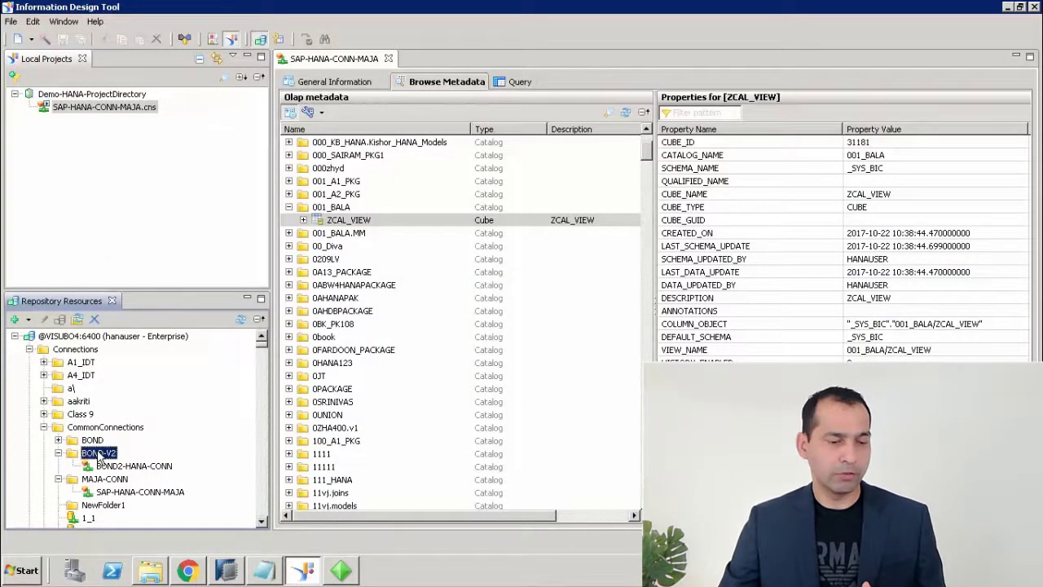
pyautogui.click(114, 467)
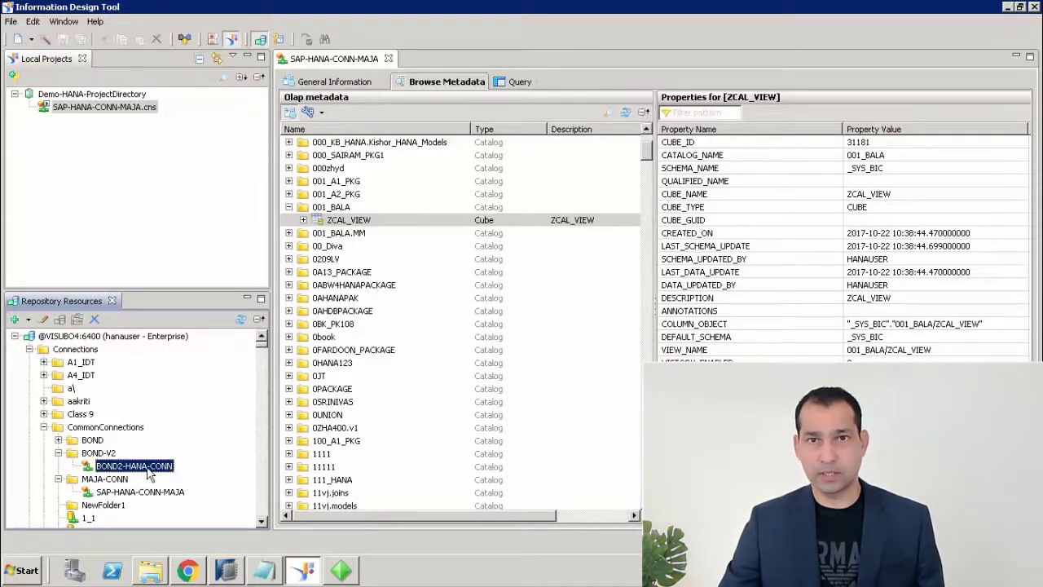
# Step: Review the report structure in SAP Crystal Reports for Enterprise and its published copy in the Central Management Console
pyautogui.click(351, 573)
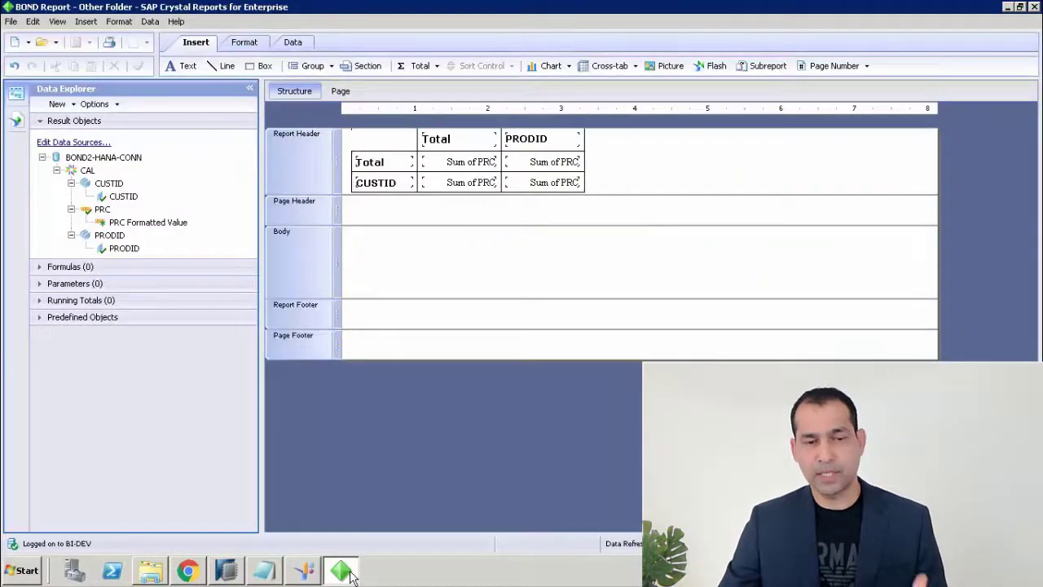
pyautogui.click(350, 574)
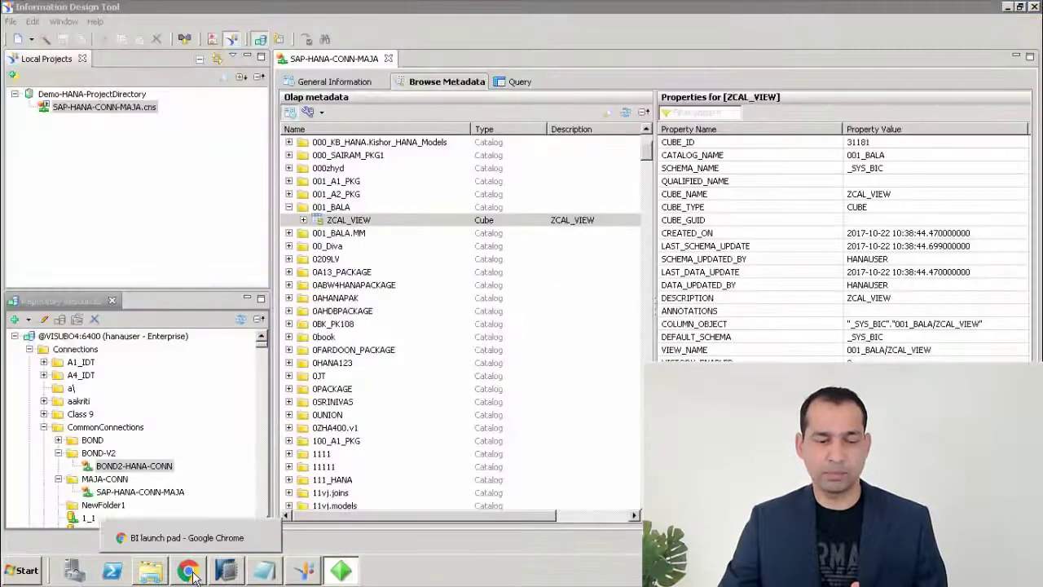
pyautogui.click(189, 572)
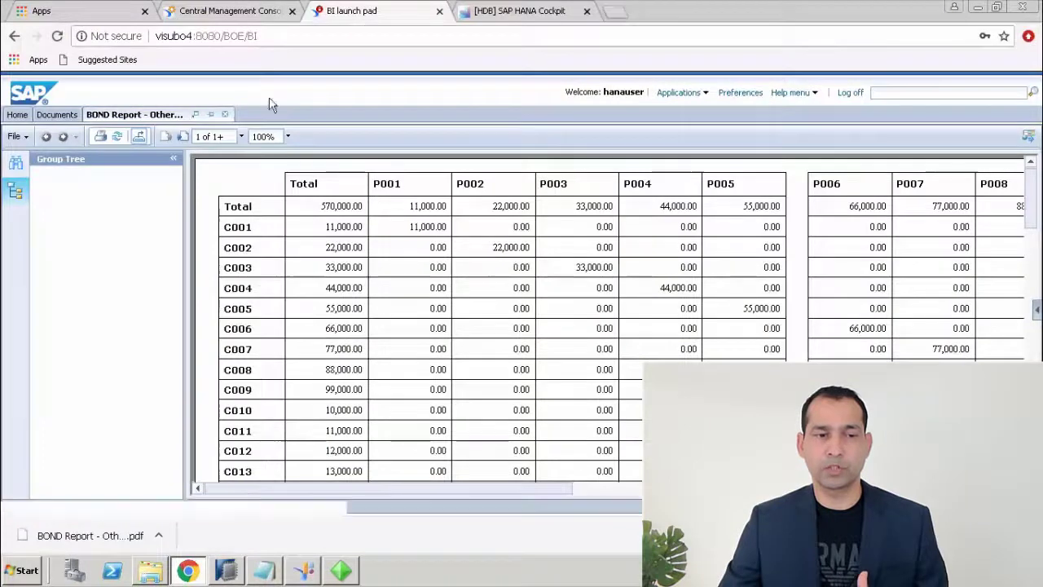
pyautogui.click(234, 11)
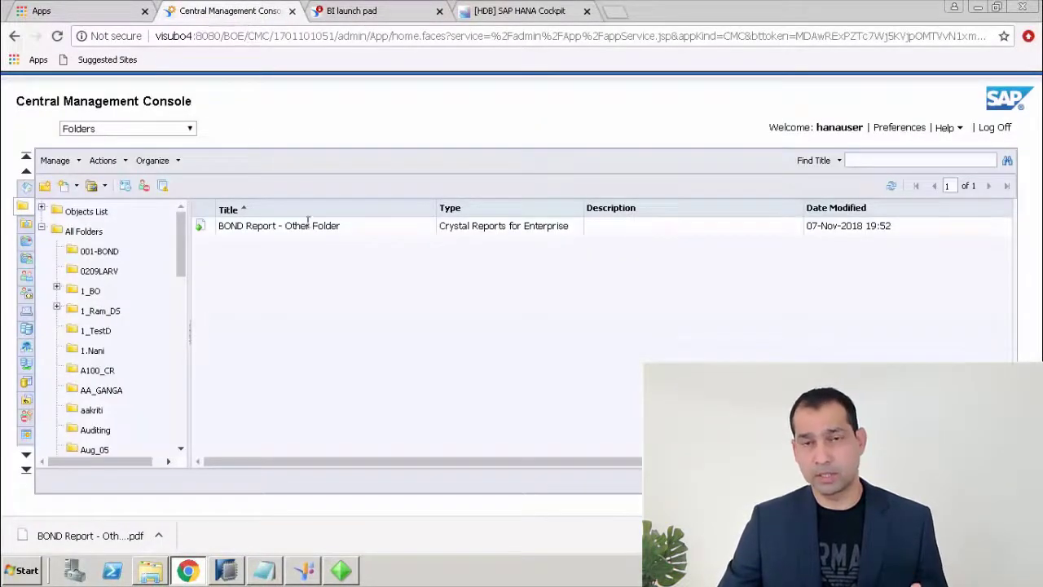
pyautogui.click(189, 572)
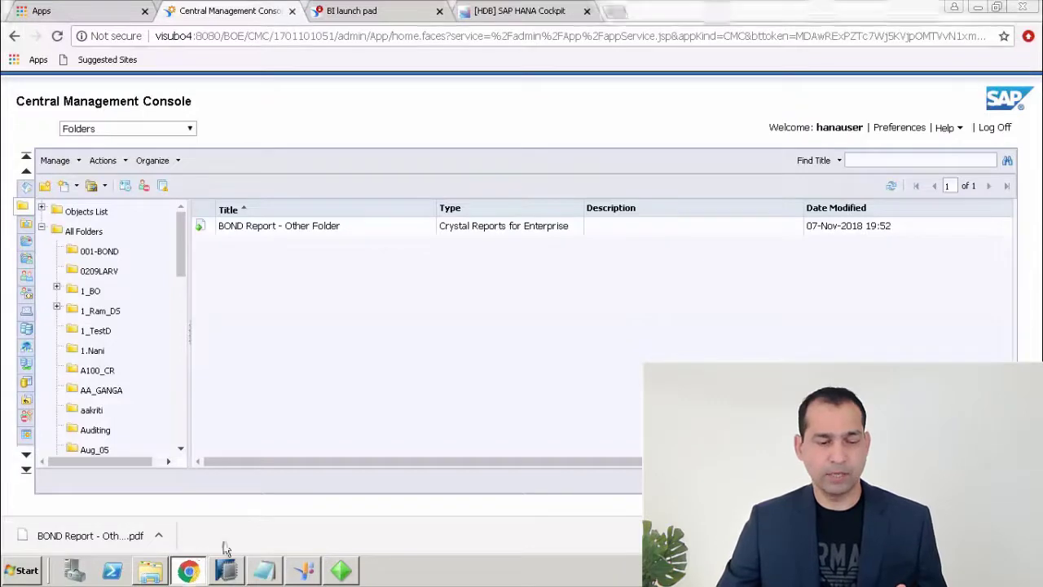
pyautogui.click(188, 571)
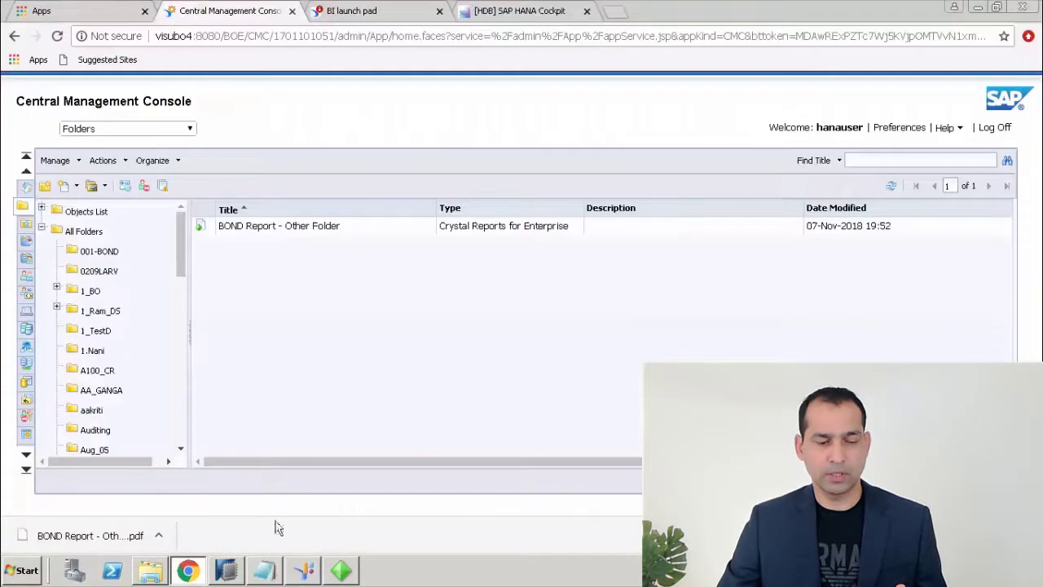
# Step: Return to the BI launch pad, open the downloaded BOND Report - Other Folder PDF and look through its cross-tab
pyautogui.click(369, 11)
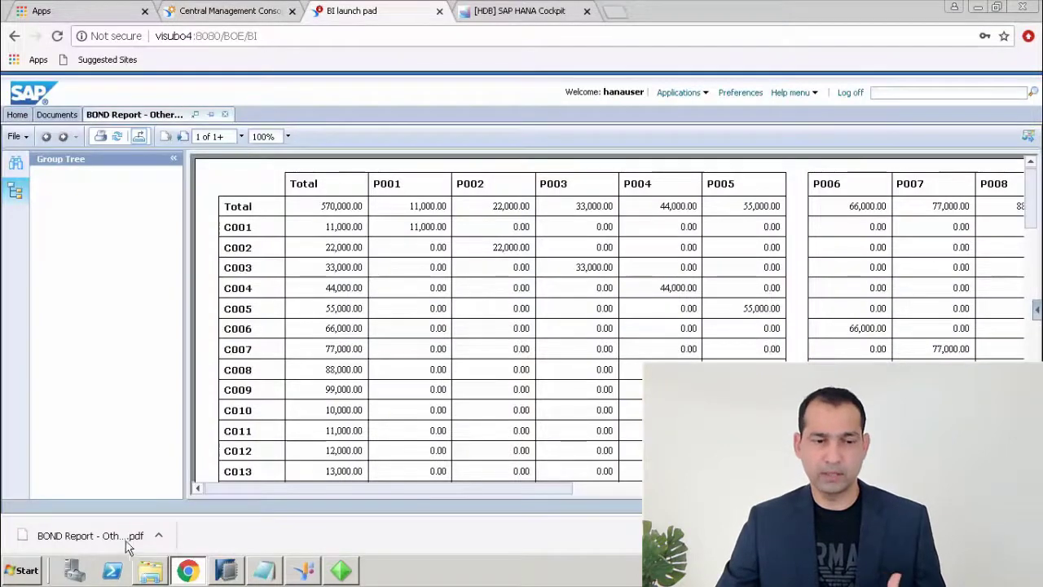
pyautogui.click(90, 535)
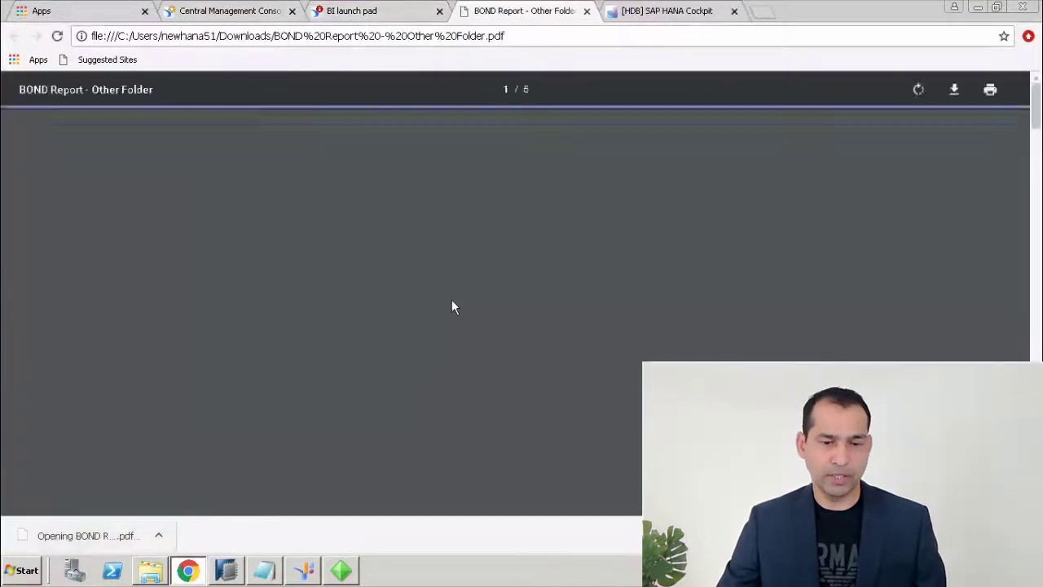
pyautogui.scroll(-10, 595, 326)
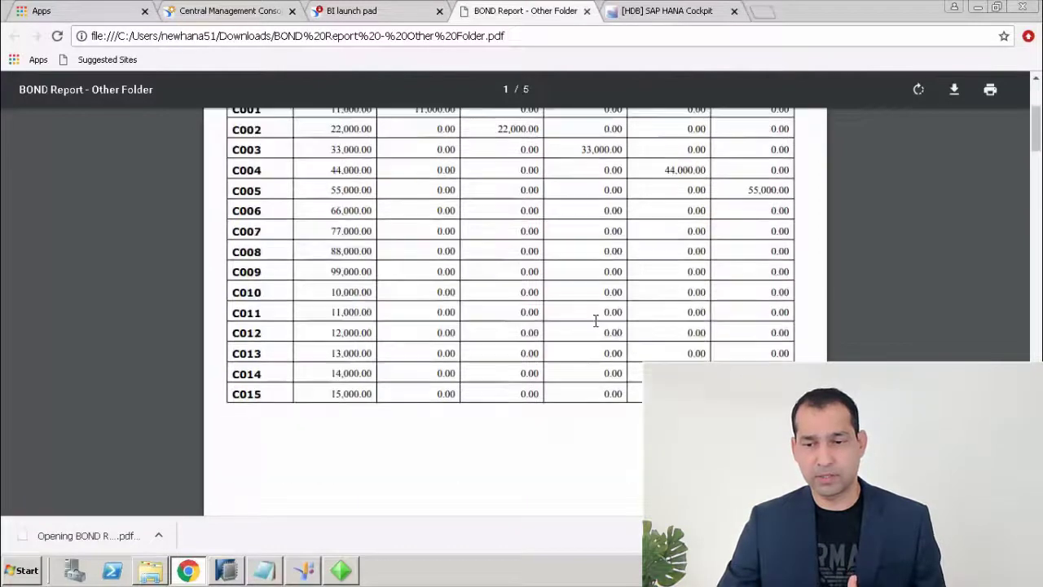